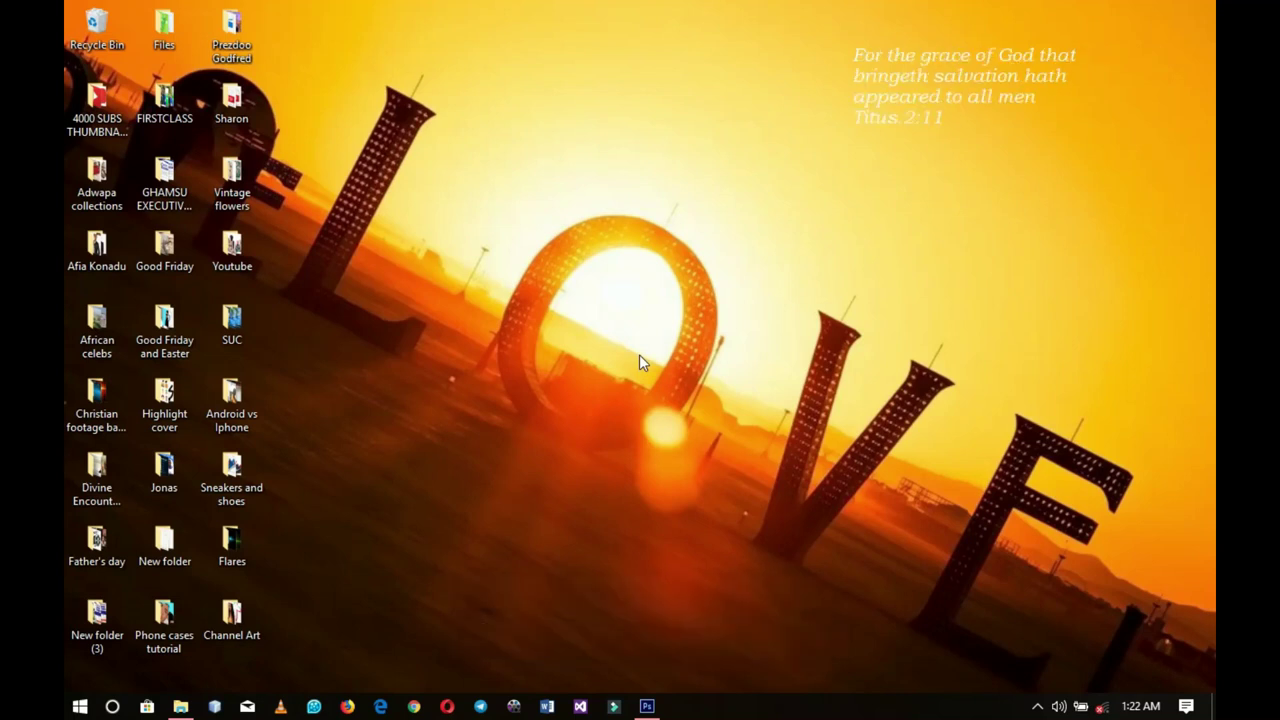
- Switch to the Channel Art folder in File Explorer
click(647, 706)
click(184, 708)
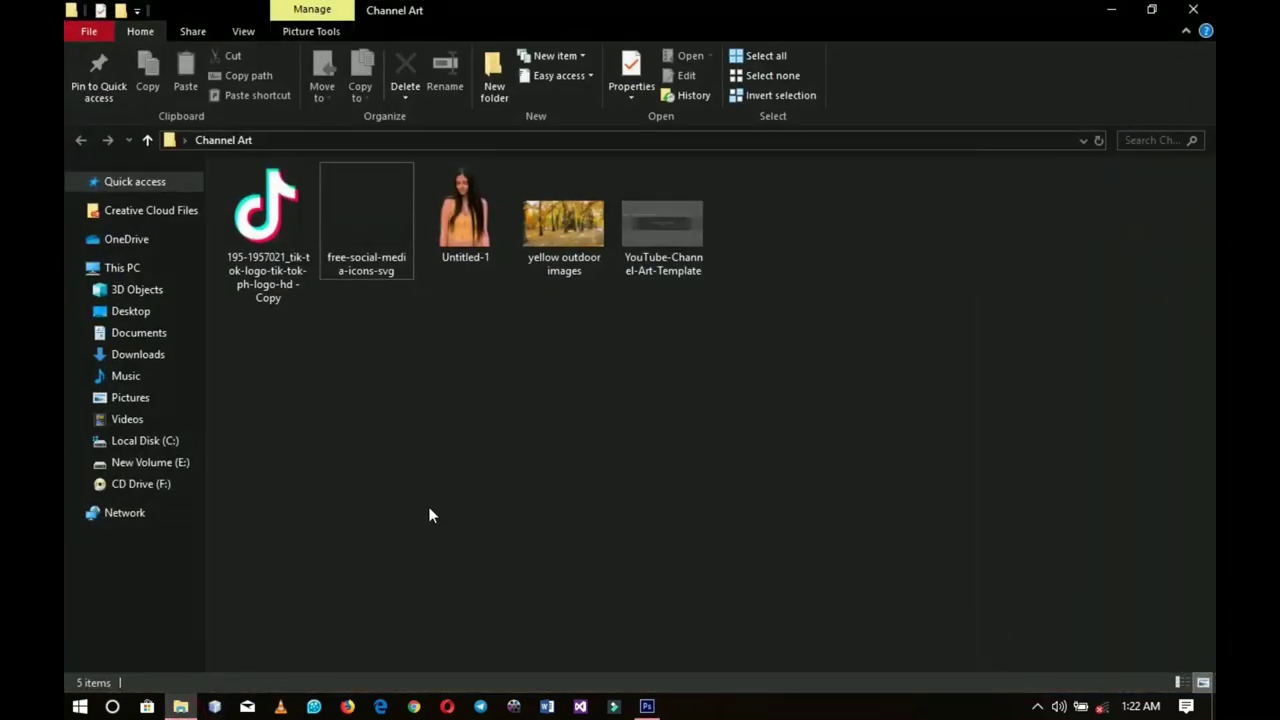
drag(715, 340, 286, 265)
click(467, 221)
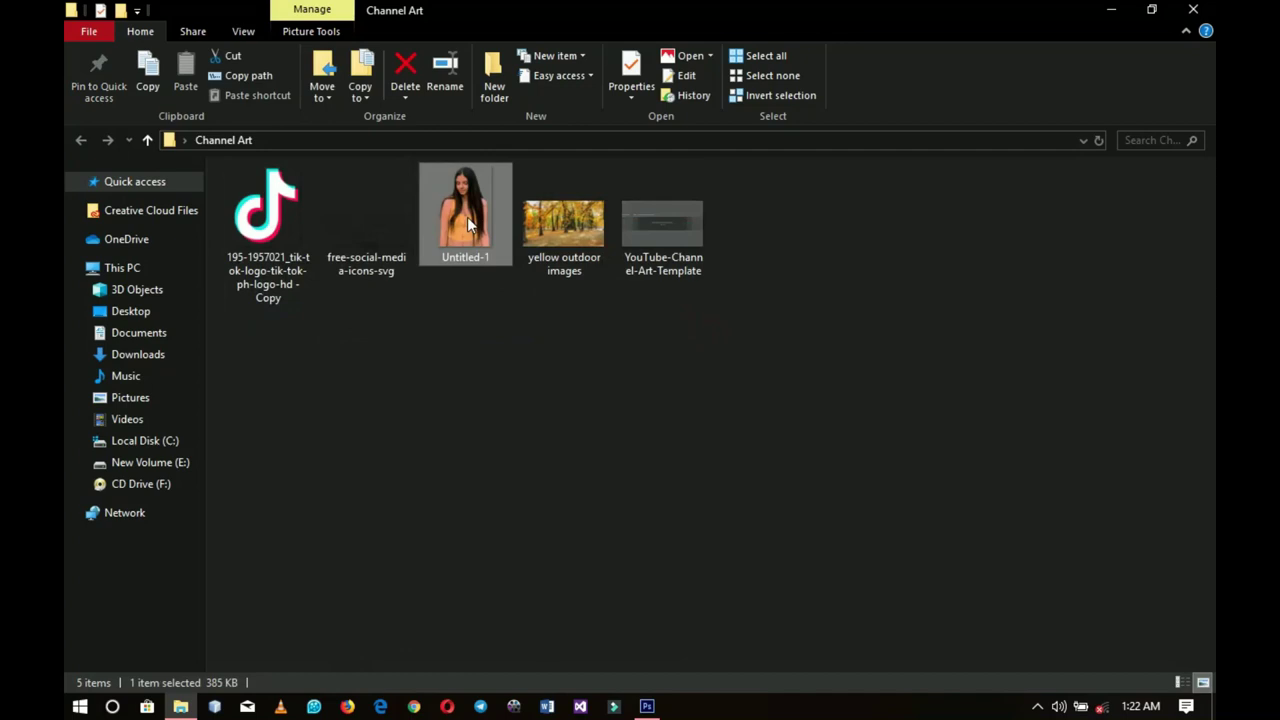
- Refresh the folder and drag YouTube-Channel-Art-Template.jpg into Photoshop
right_click(482, 332)
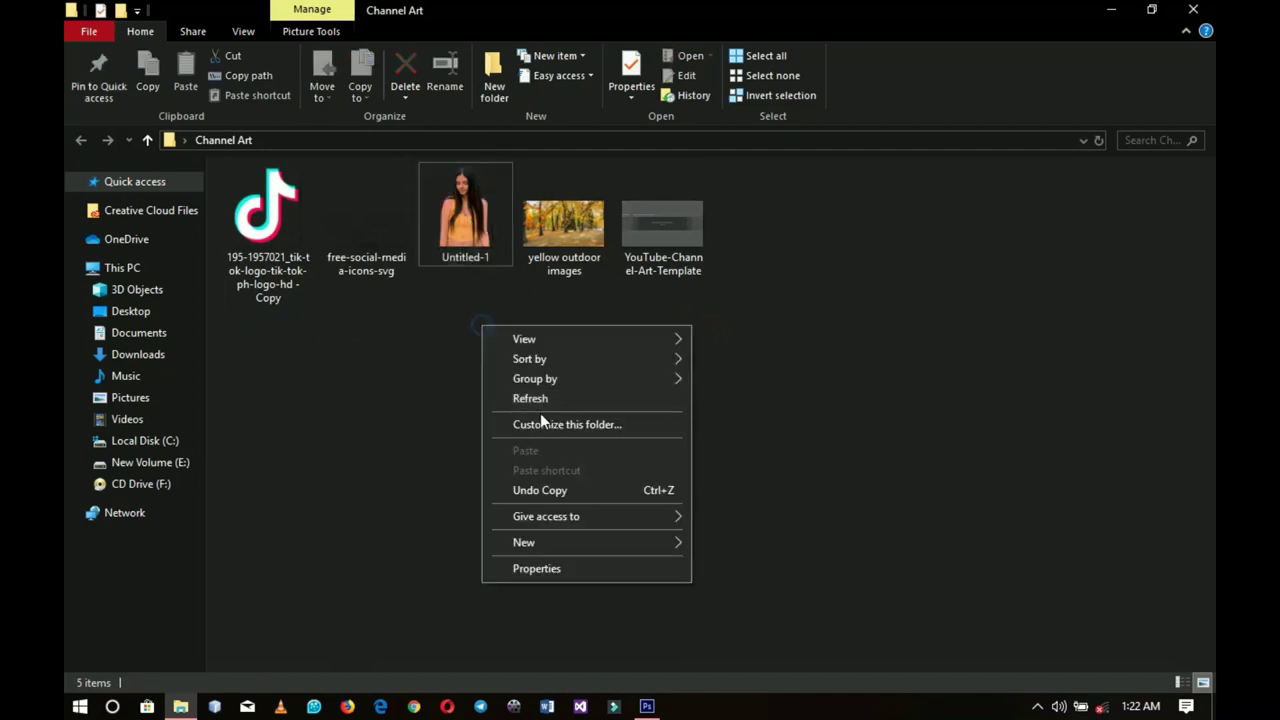
click(539, 405)
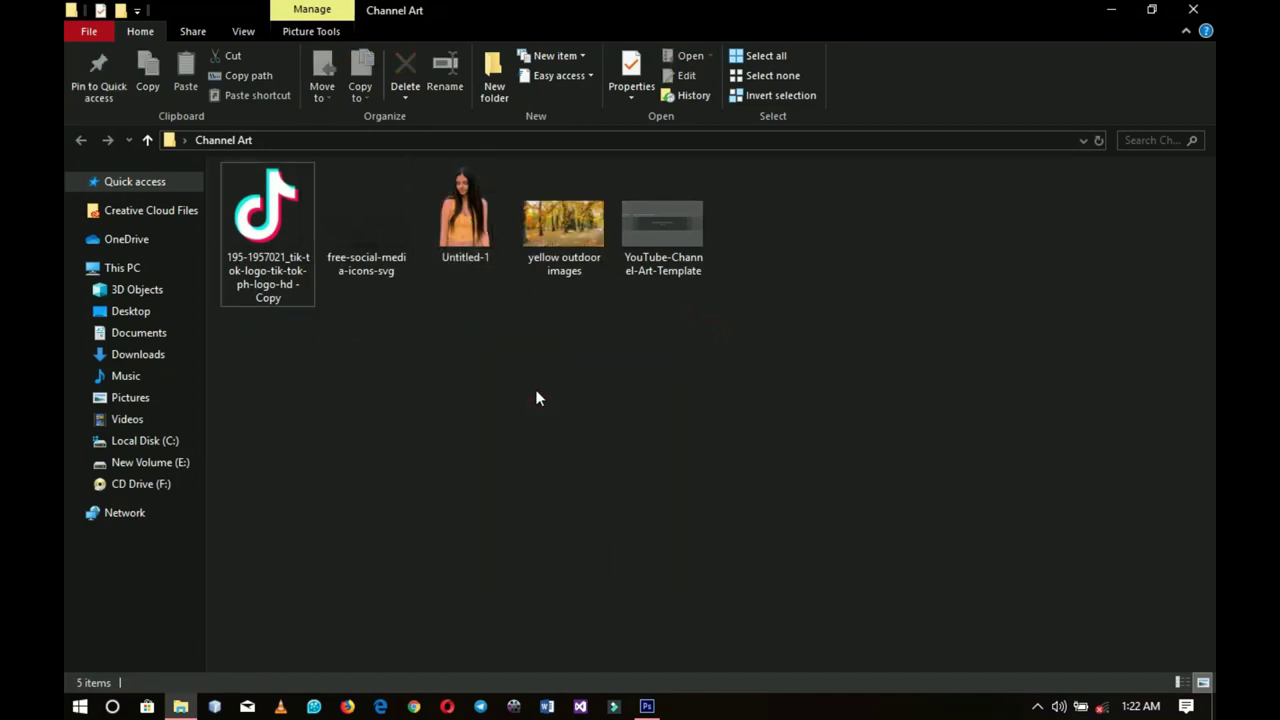
click(660, 235)
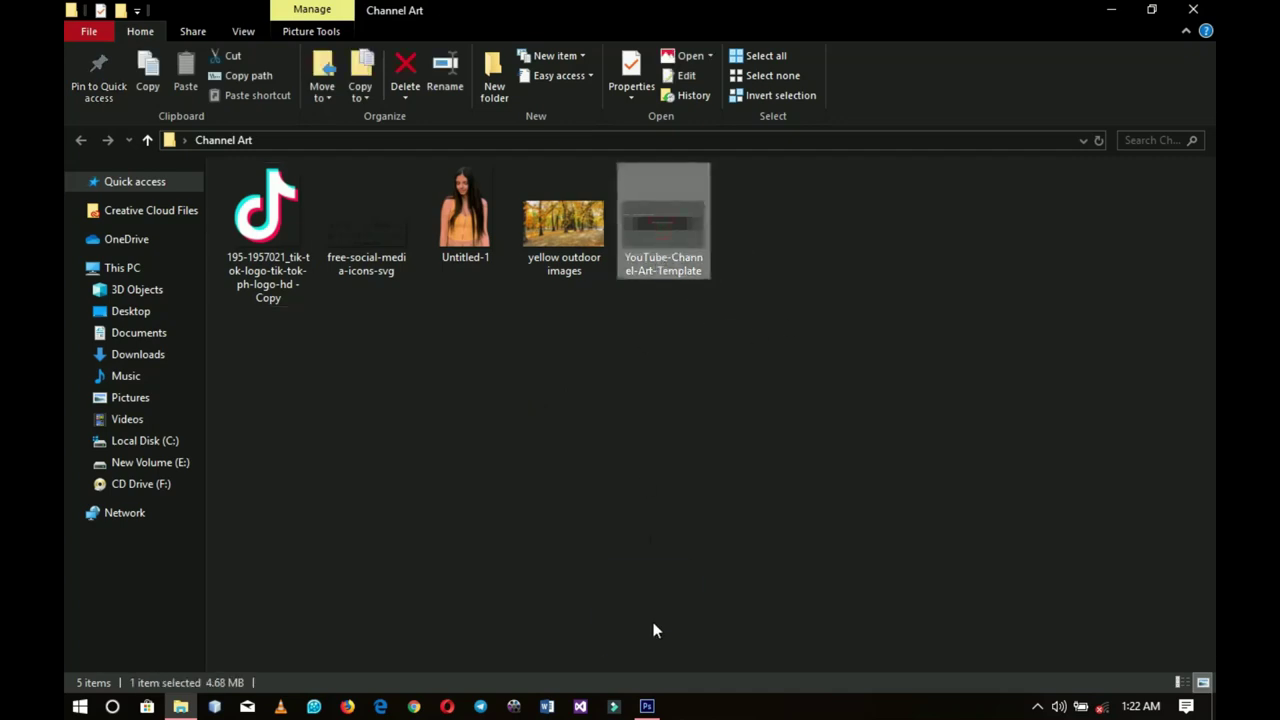
drag(661, 232, 585, 508)
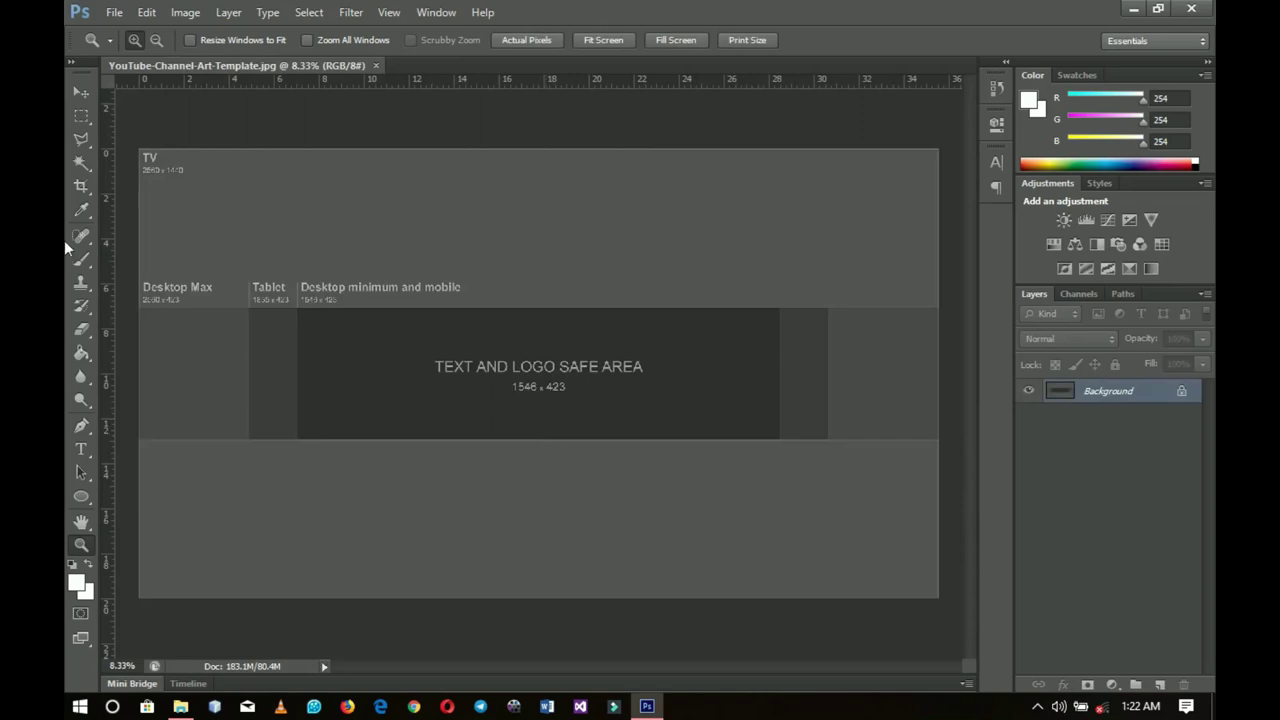
- With the Move tool, drag two vertical guides to the tablet area's left and right edges
click(81, 91)
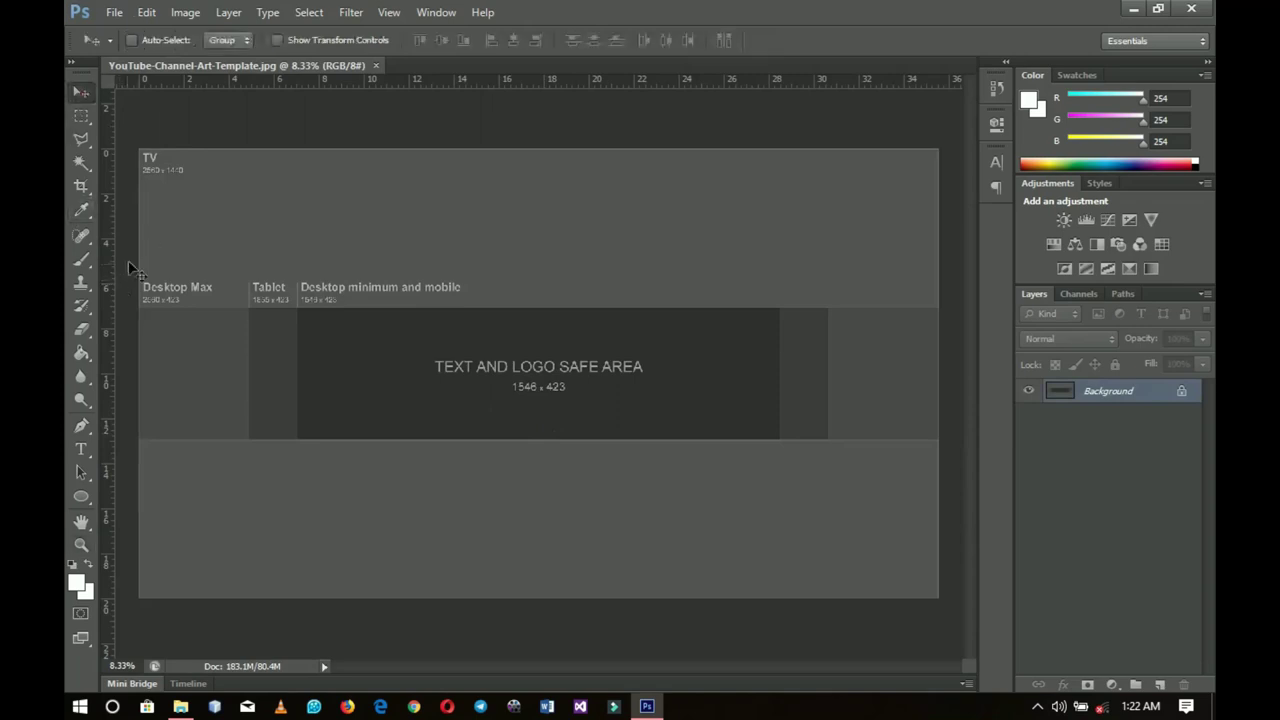
drag(112, 300, 249, 315)
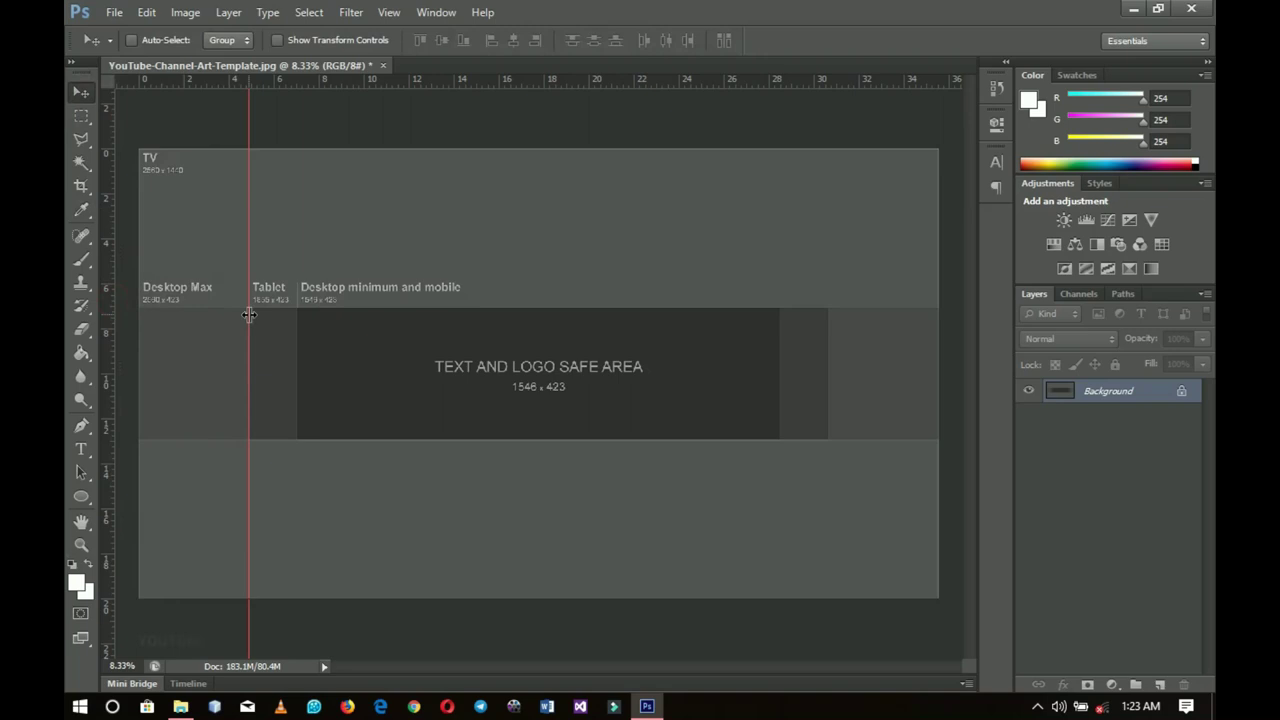
drag(114, 331, 827, 400)
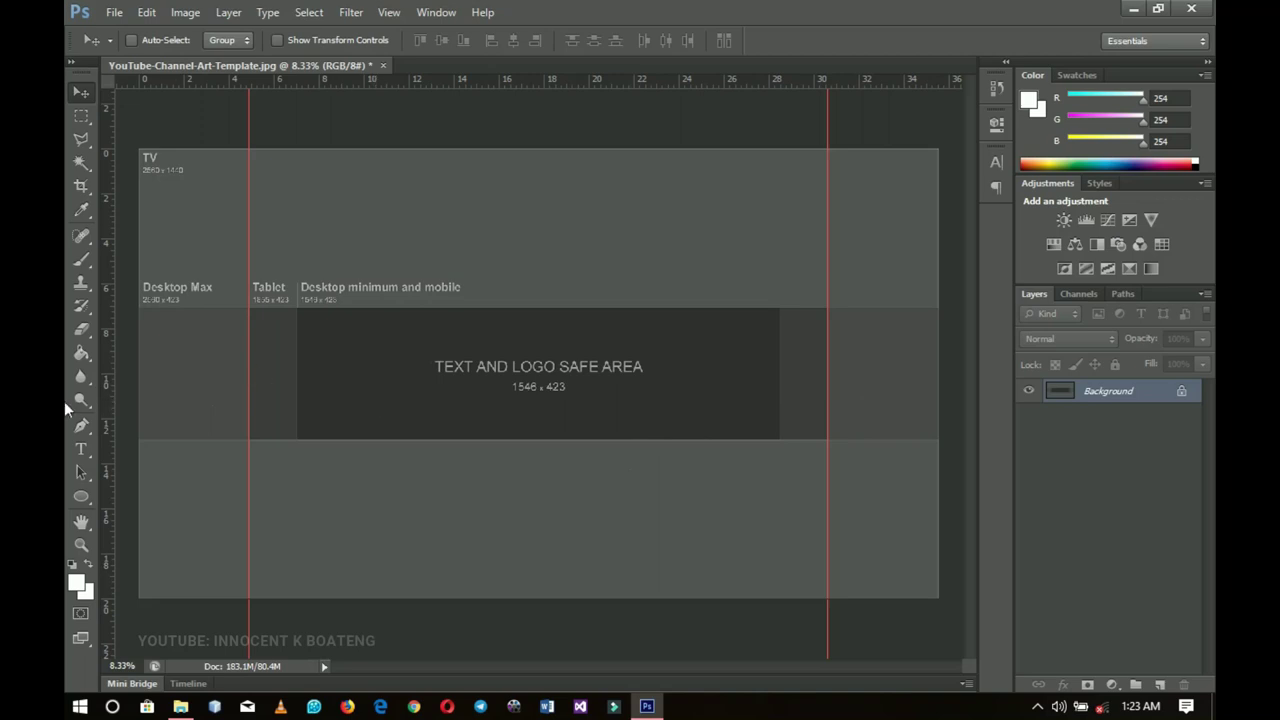
- Draw a white Rectangle 1 shape spanning the full-width Desktop Max band
click(82, 497)
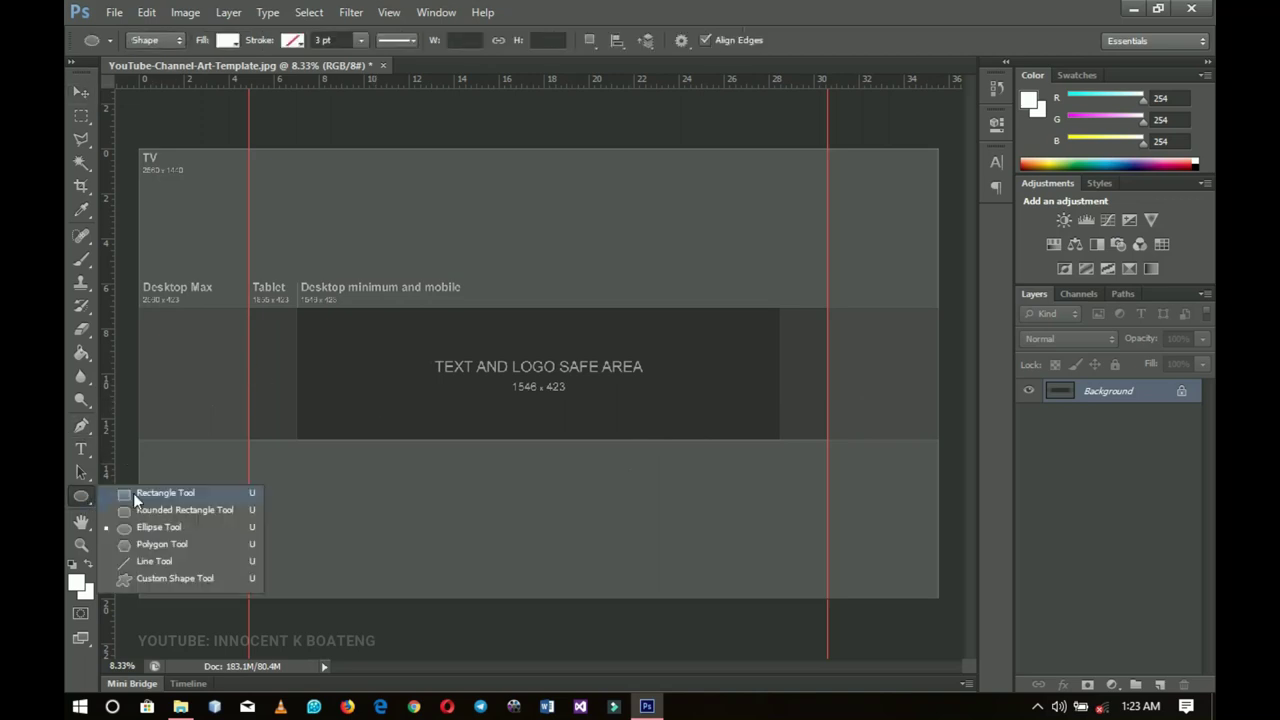
click(134, 492)
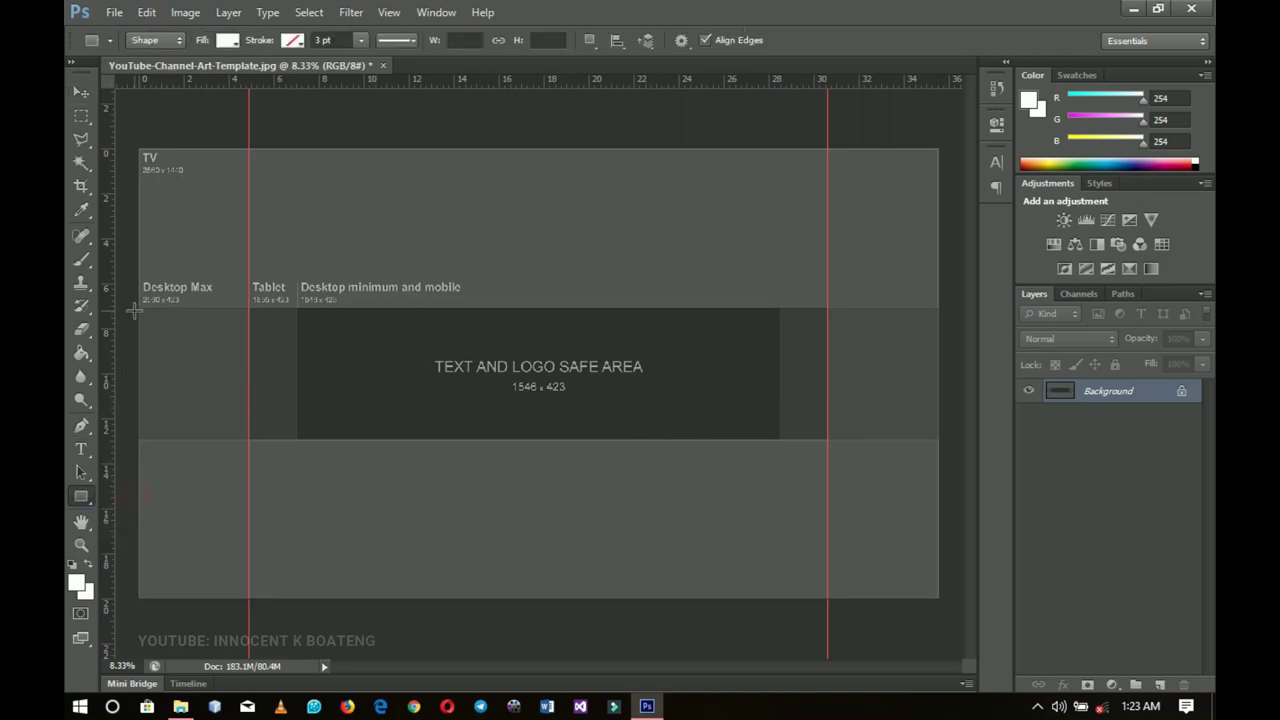
drag(136, 309, 943, 436)
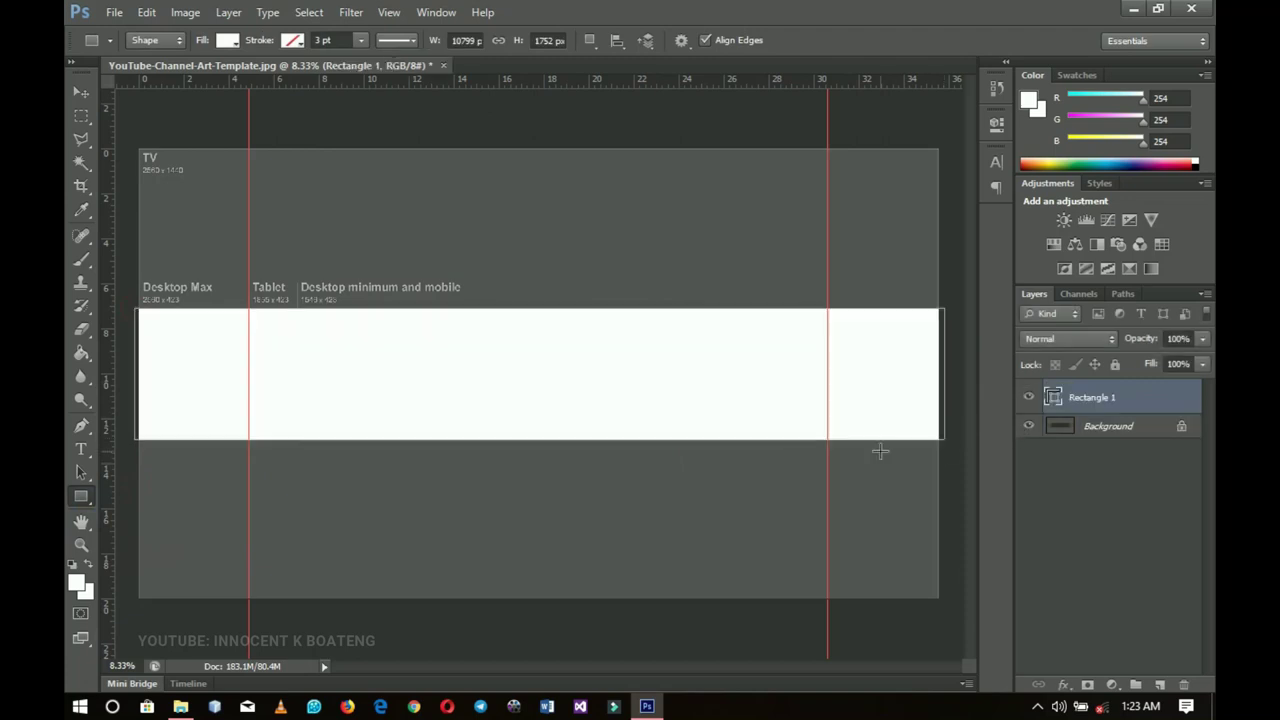
click(81, 91)
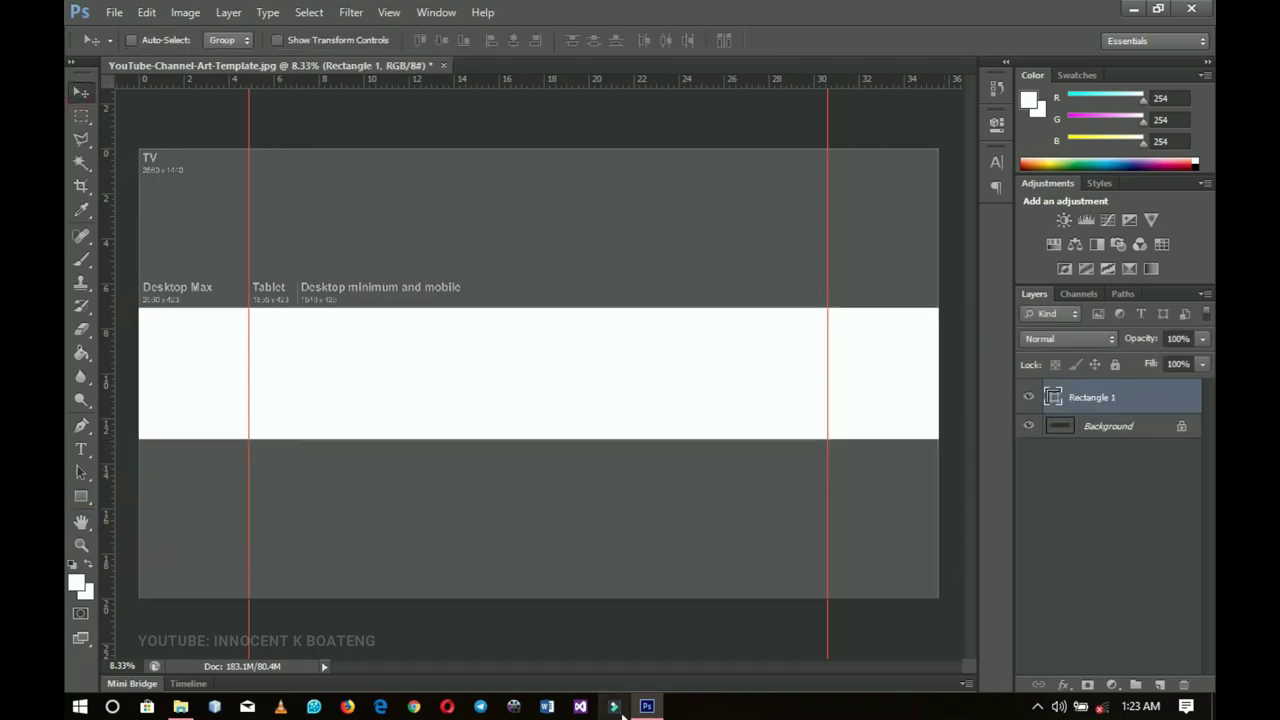
- Place the 'yellow outdoor images' forest photo and scale it up to fill the canvas
click(647, 706)
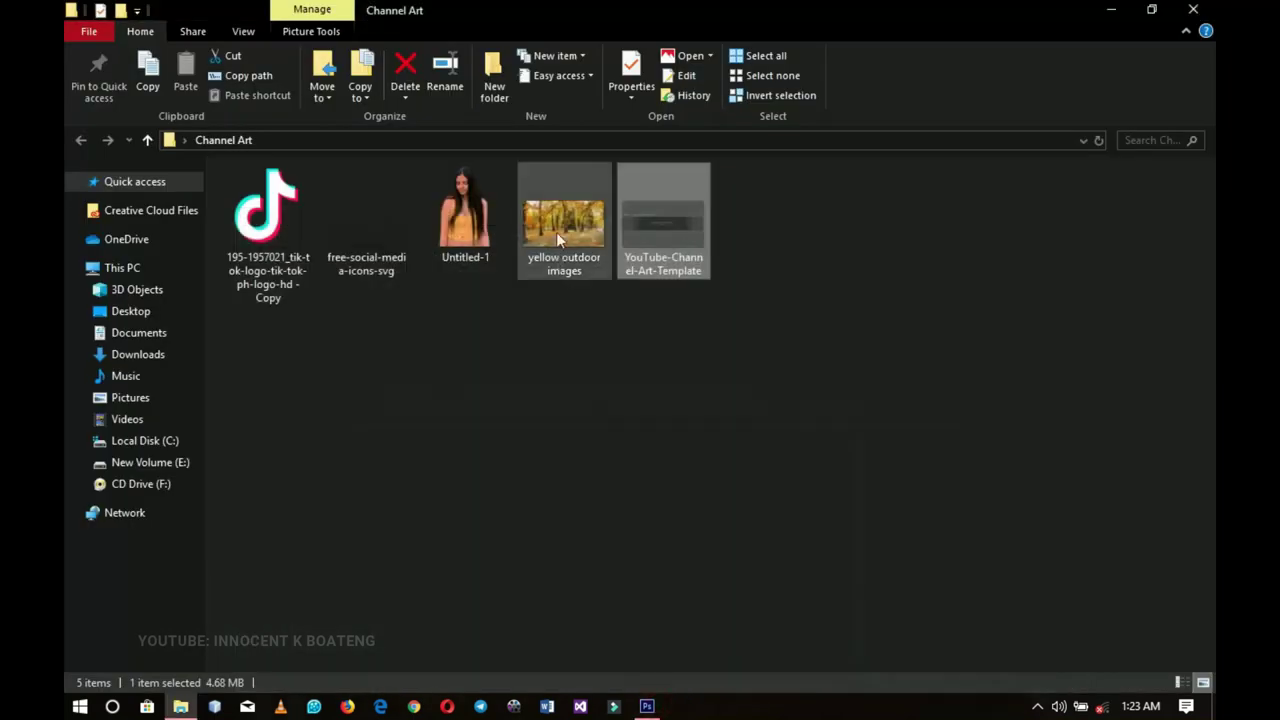
drag(556, 232, 585, 409)
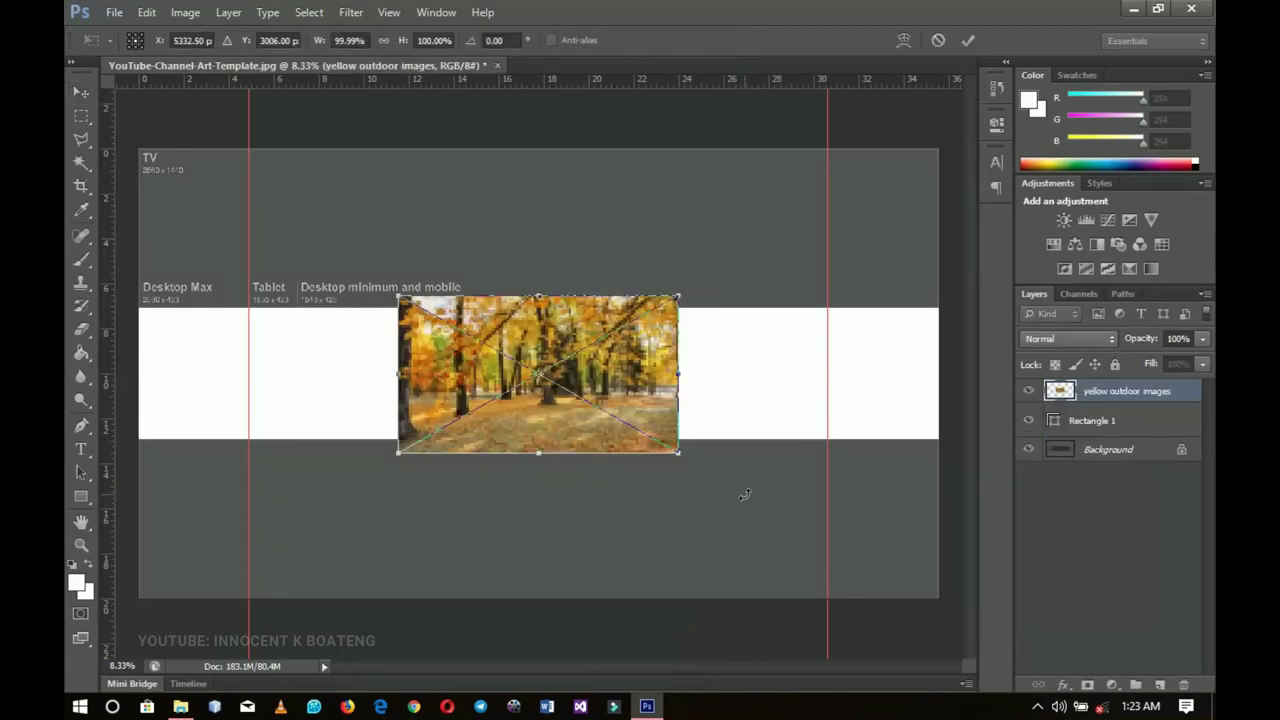
drag(678, 452, 920, 640)
click(758, 490)
double_click(817, 455)
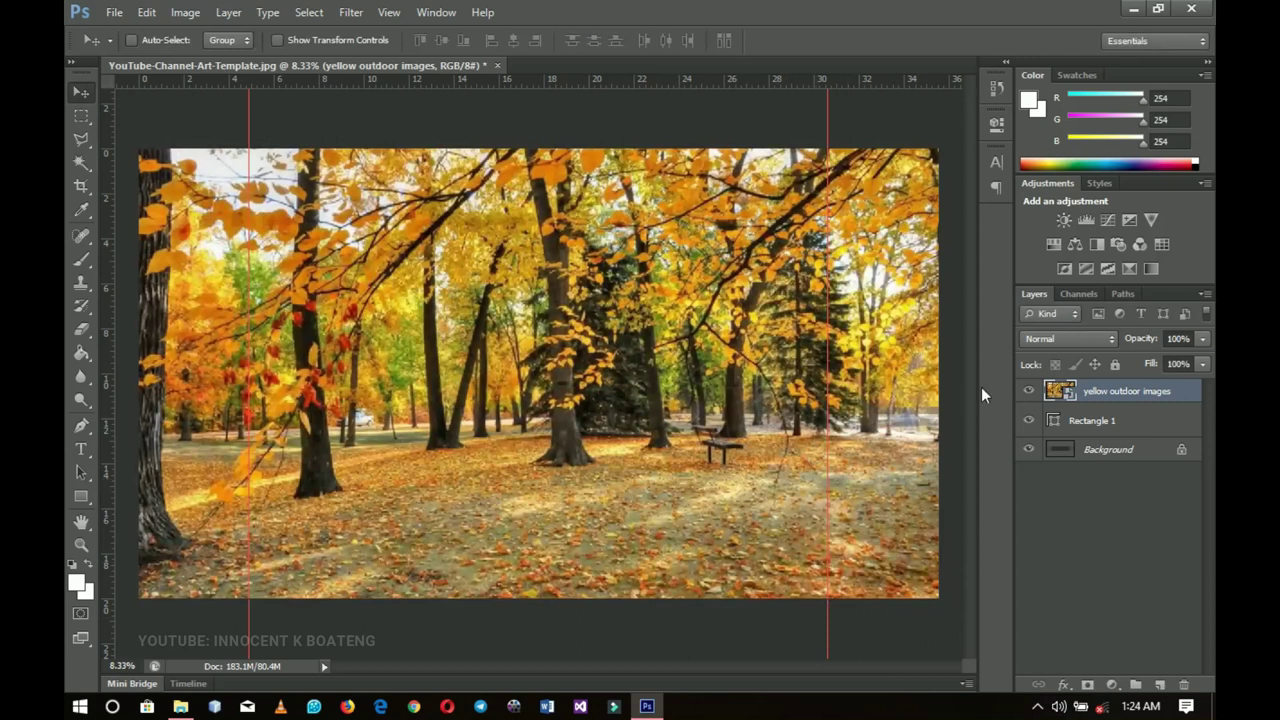
- Rasterize the forest photo layer and clip it to Rectangle 1
right_click(1122, 399)
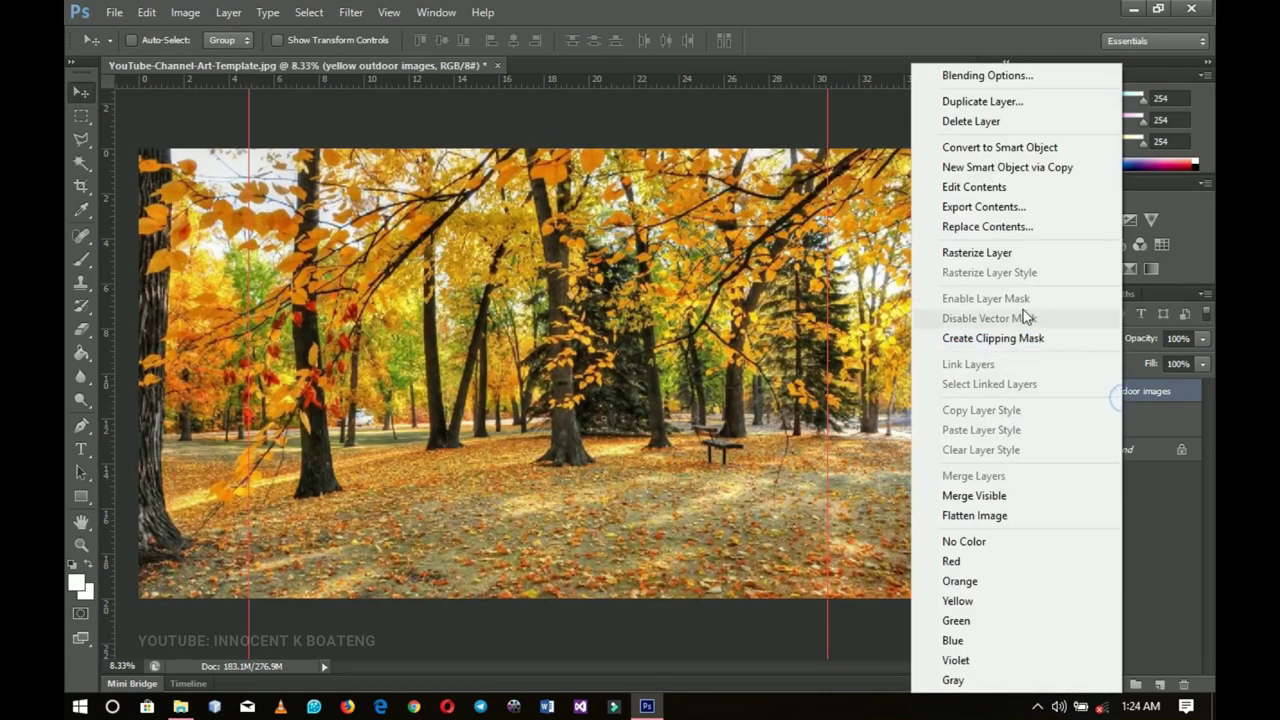
click(977, 252)
right_click(1103, 390)
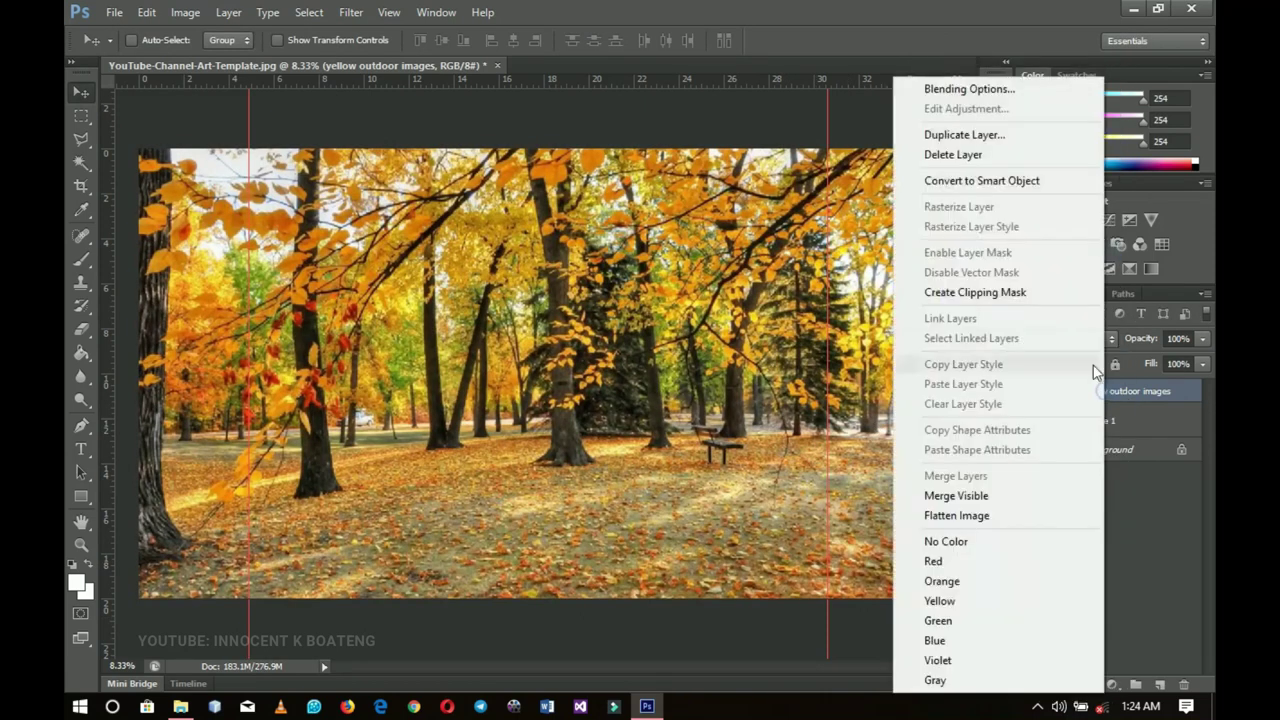
click(1038, 292)
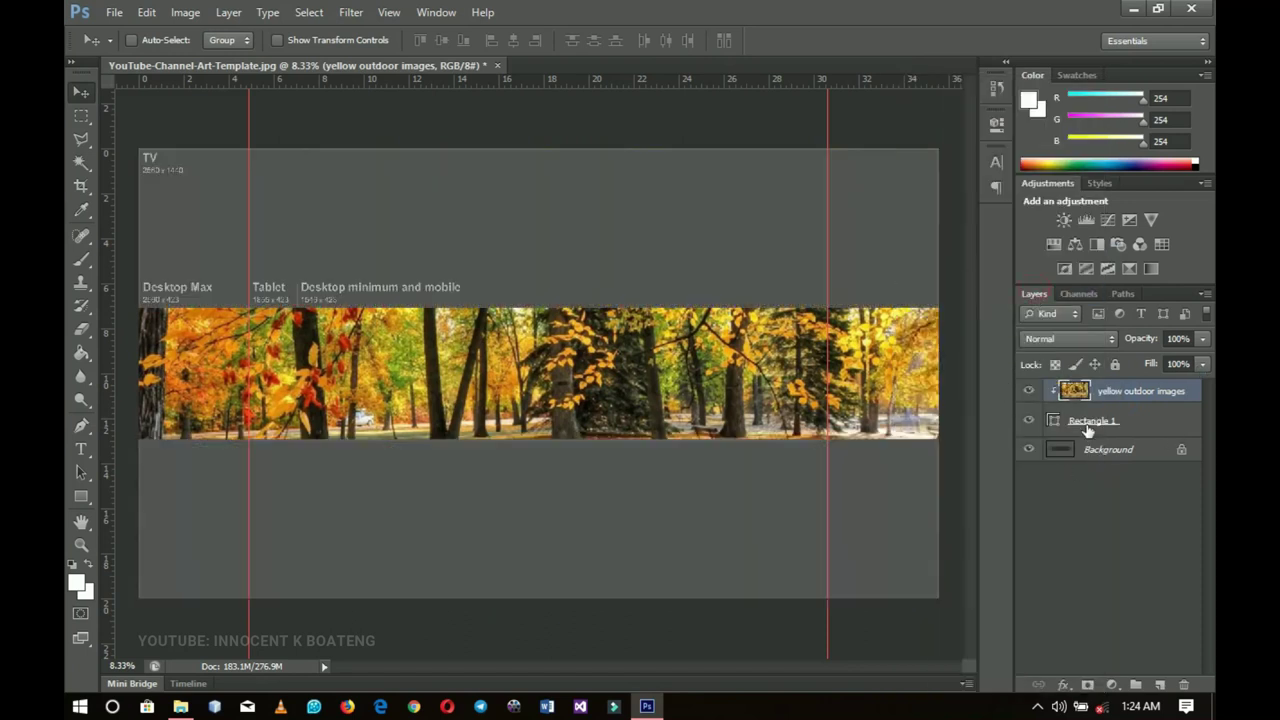
- Nudge the forest photo upward and apply a Gaussian Blur of about 57.8 pixels
mouse_move(675, 437)
mouse_down()
mouse_move(665, 356)
mouse_move(682, 417)
mouse_up()
click(350, 12)
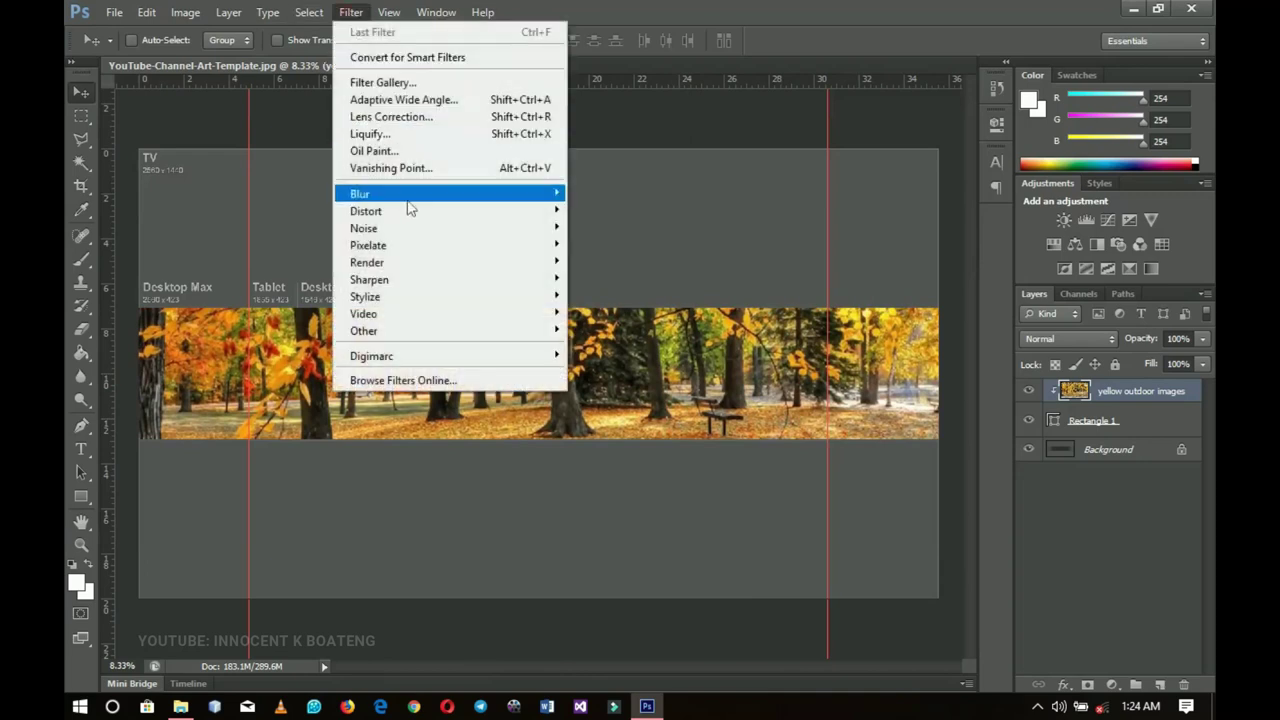
mouse_move(499, 203)
click(616, 321)
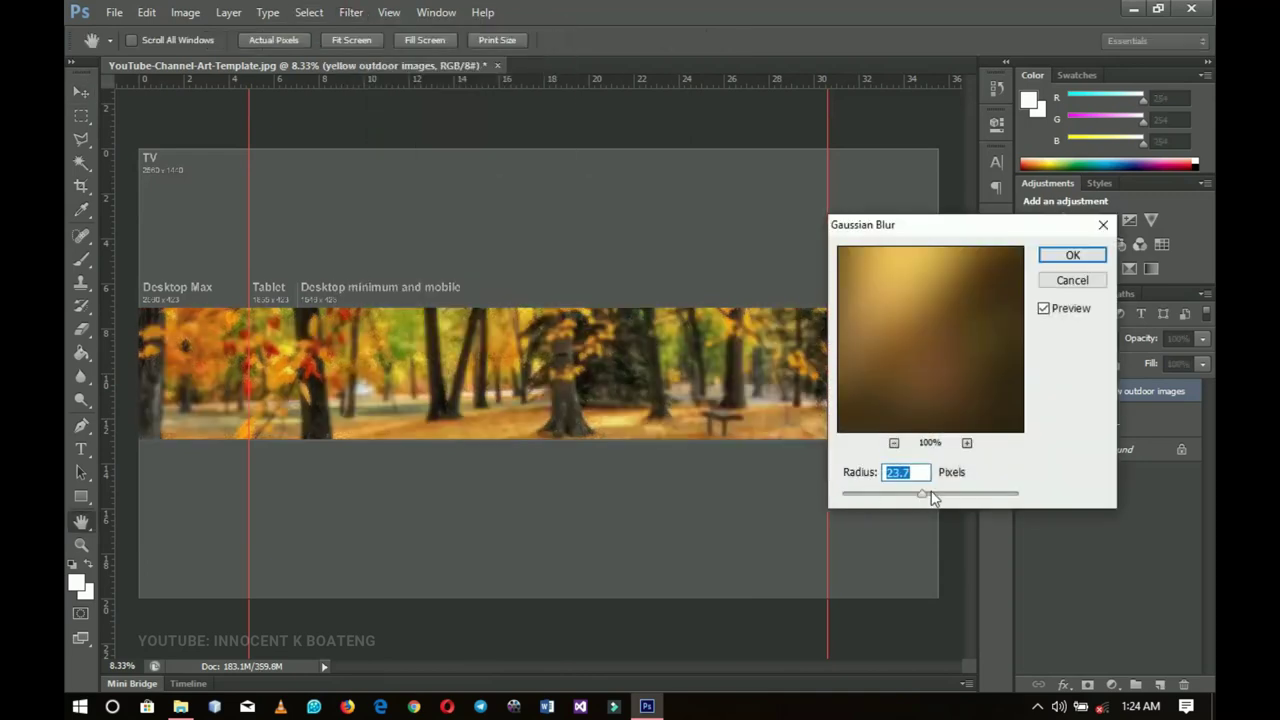
drag(923, 496, 944, 496)
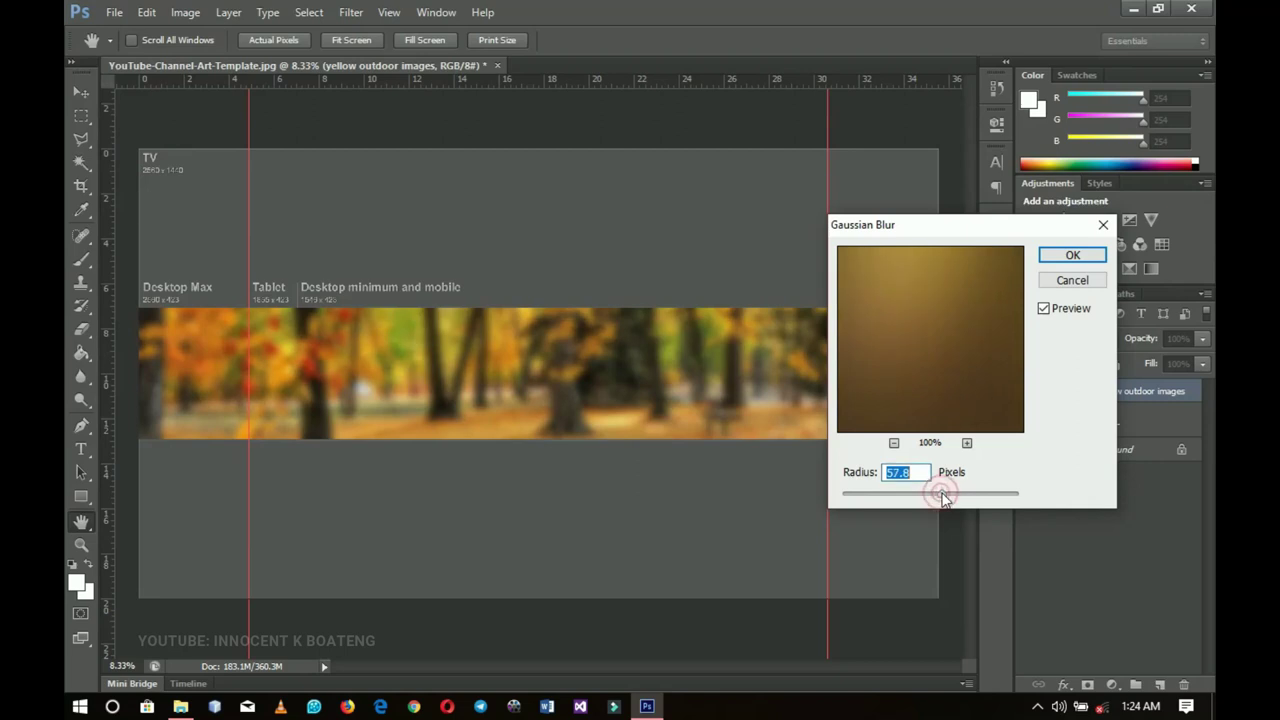
click(1068, 255)
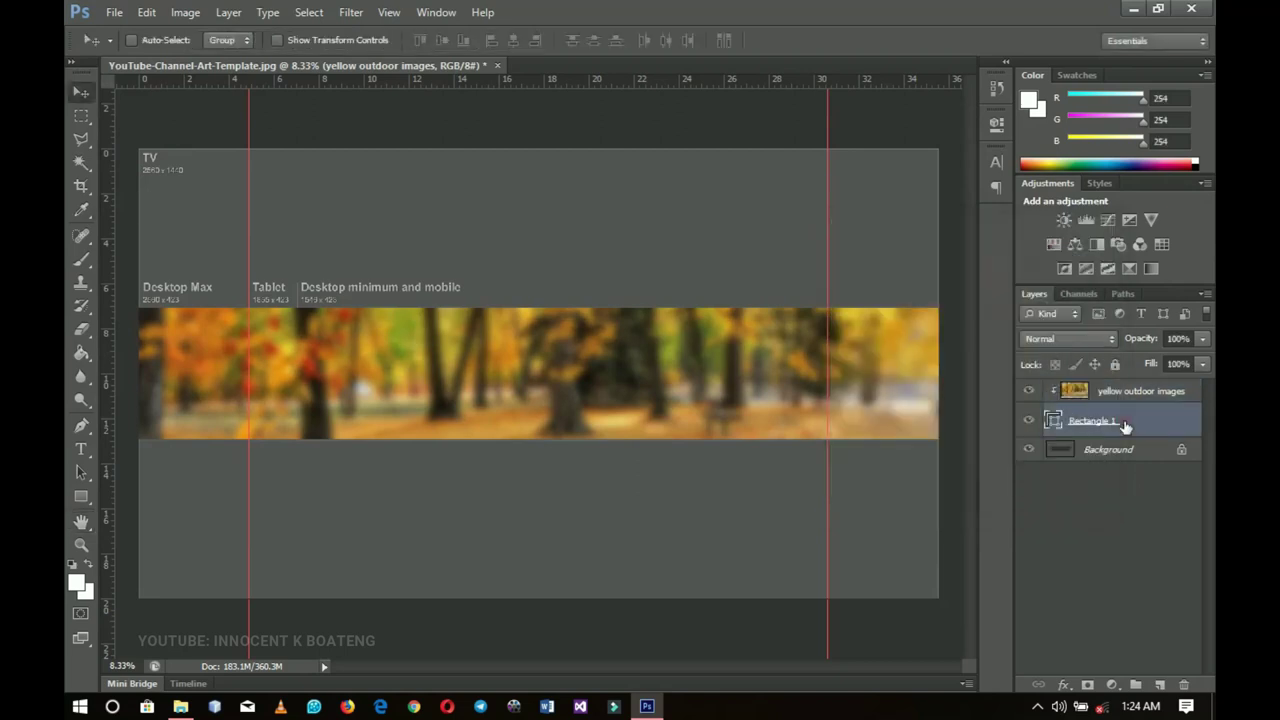
- Free Transform Rectangle 1 to extend its bottom edge slightly lower
click(1120, 422)
key(ctrl+t)
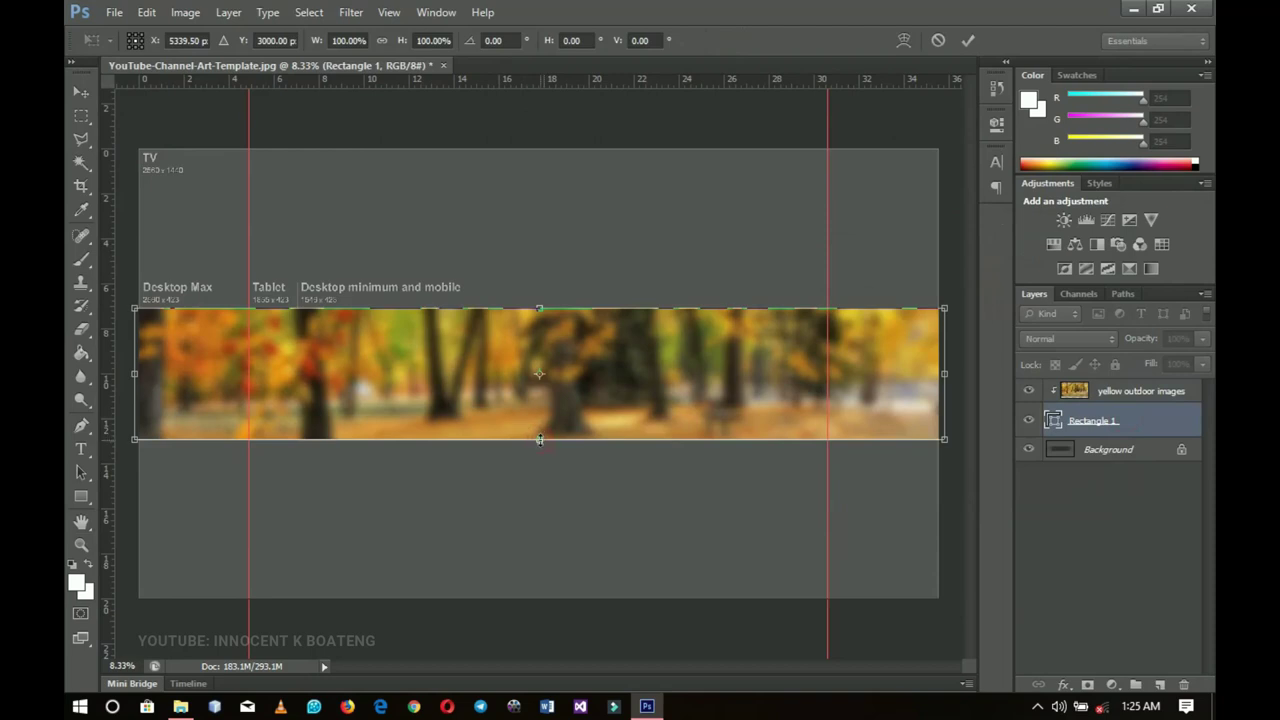
drag(539, 438, 540, 441)
key(Return)
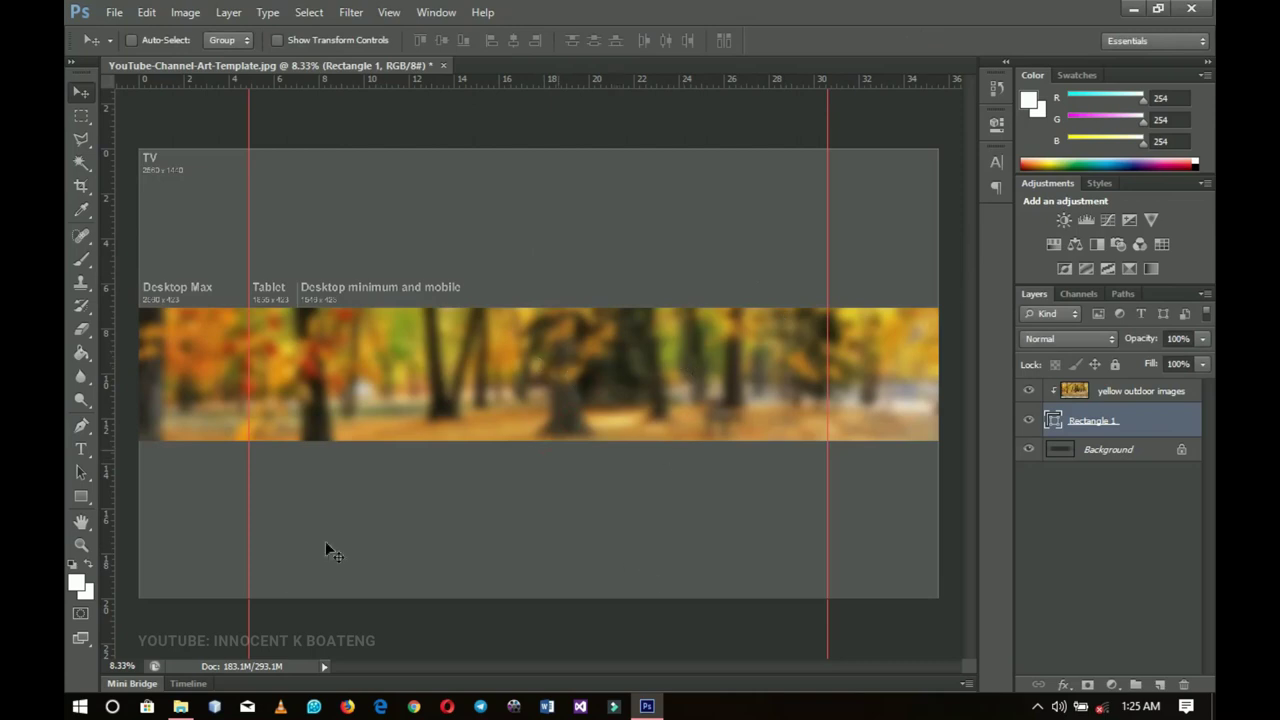
- Draw a large white Ellipse 1 circle above the forest layer with the Ellipse Tool
click(82, 497)
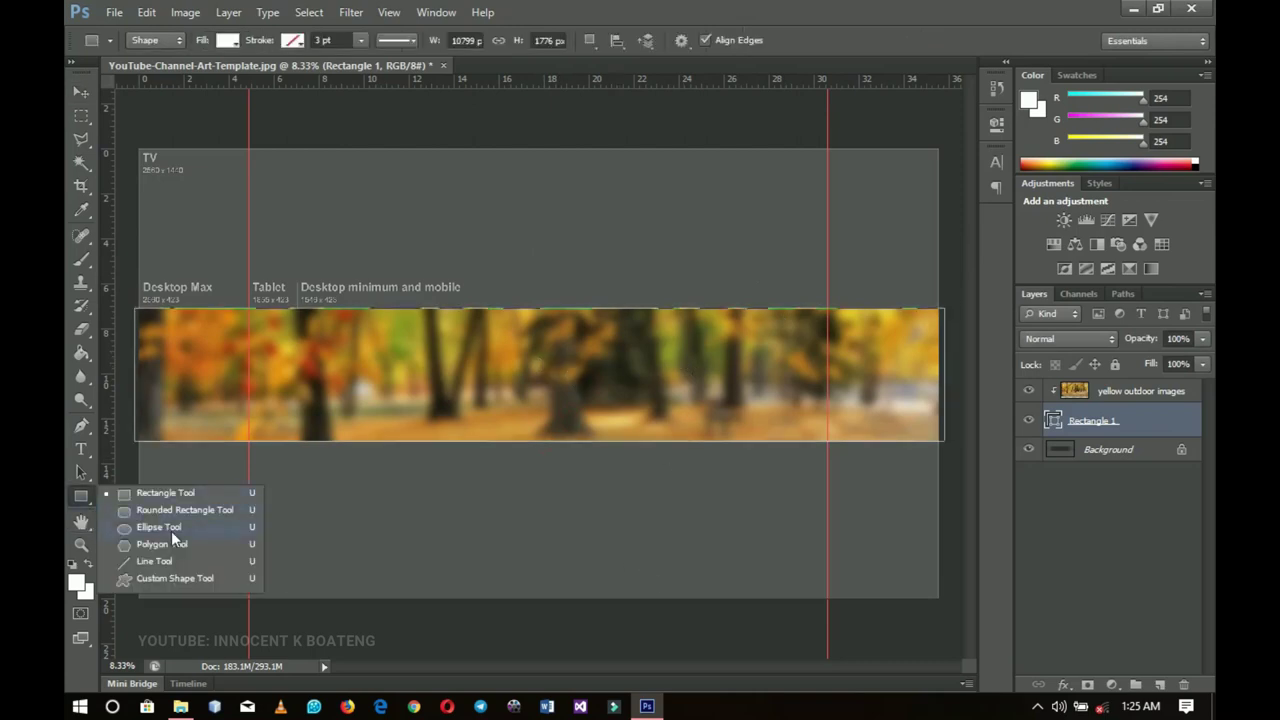
click(171, 531)
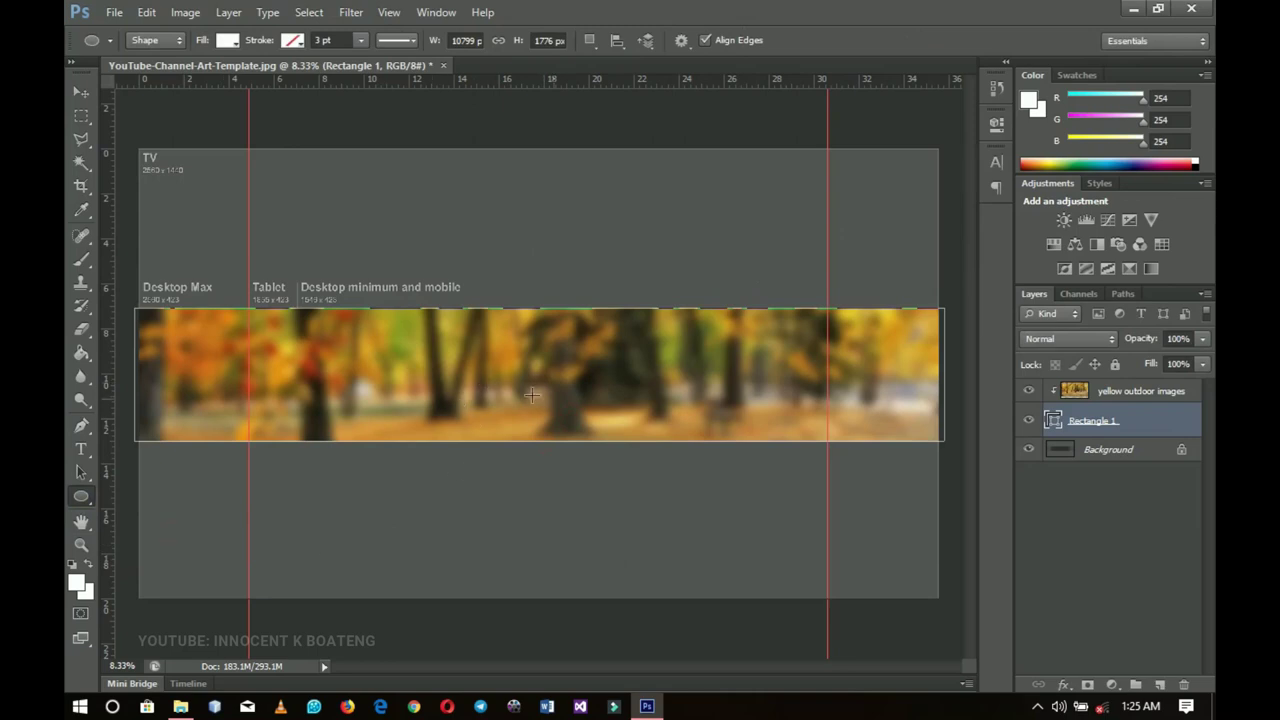
click(1122, 400)
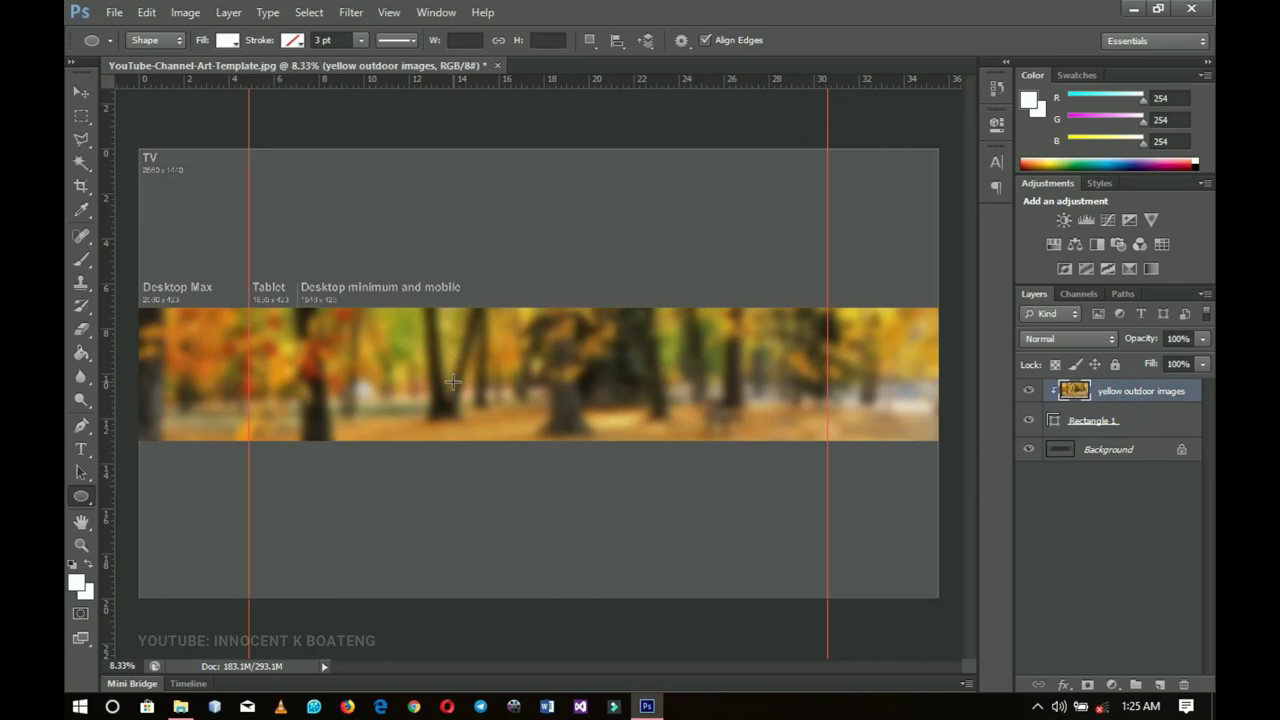
drag(445, 347, 665, 561)
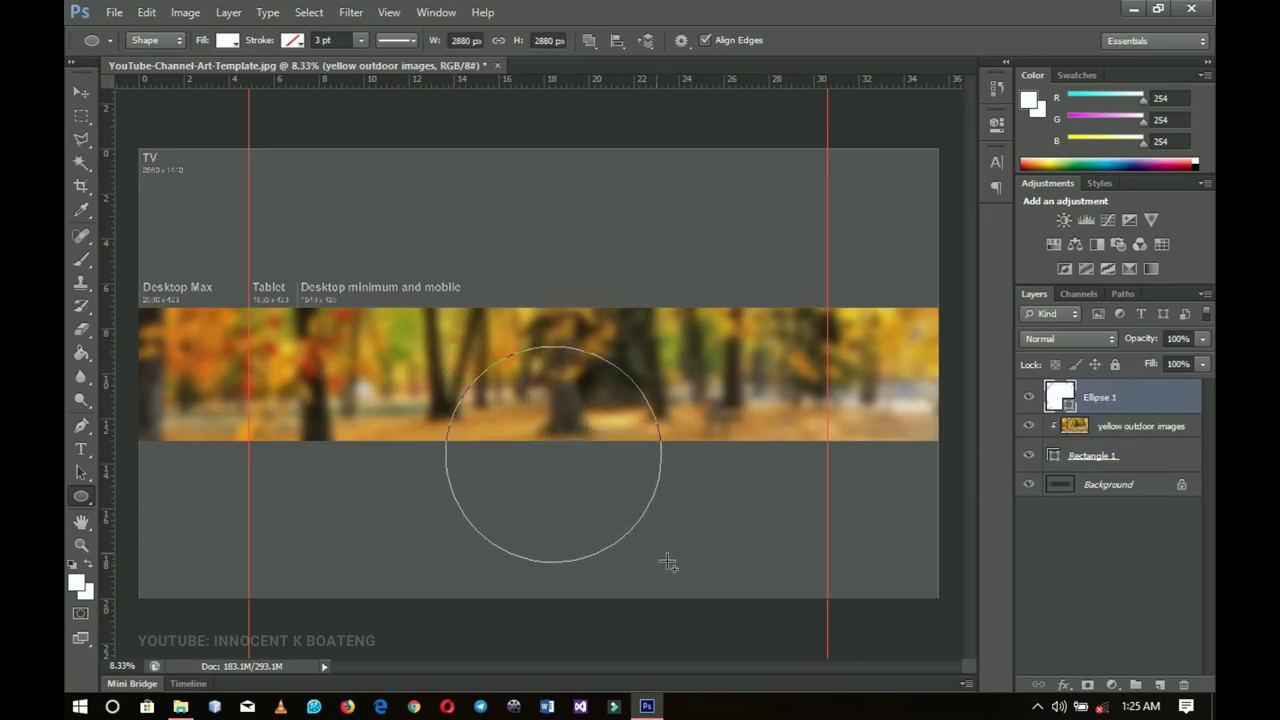
- Centre the circle horizontally on the canvas using Select All and Align Horizontal Centers
click(80, 91)
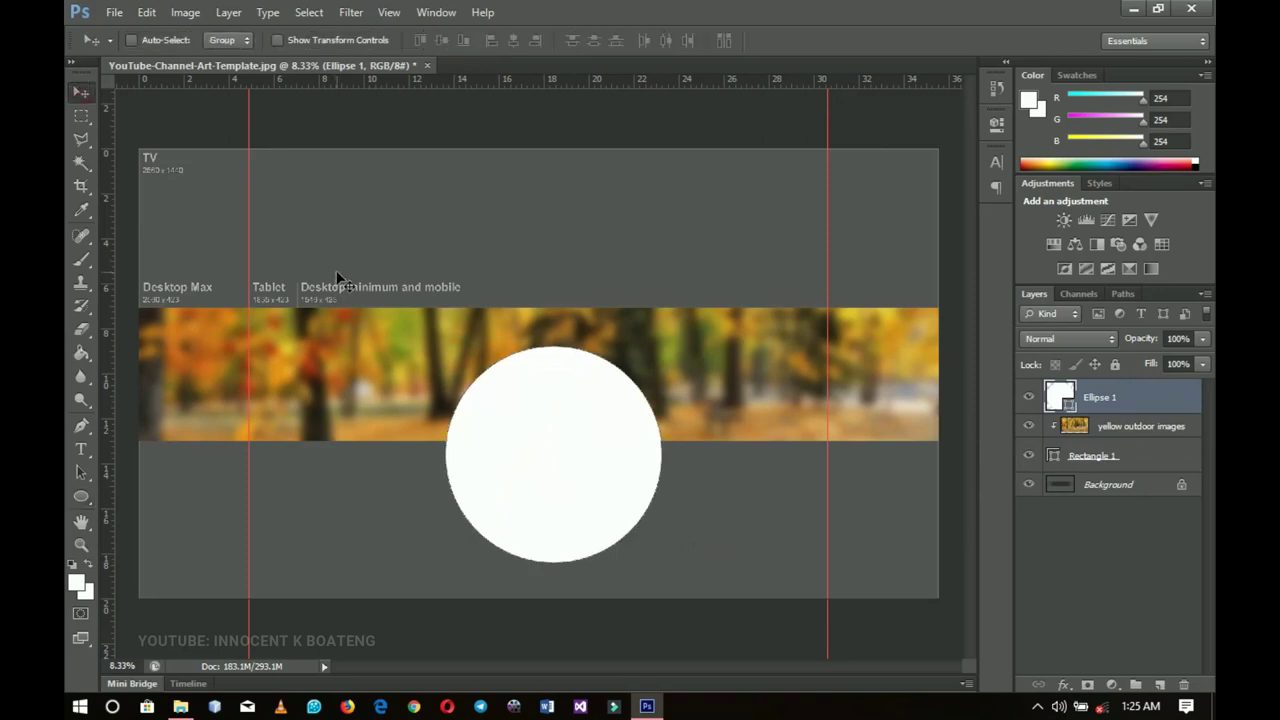
key(ctrl+a)
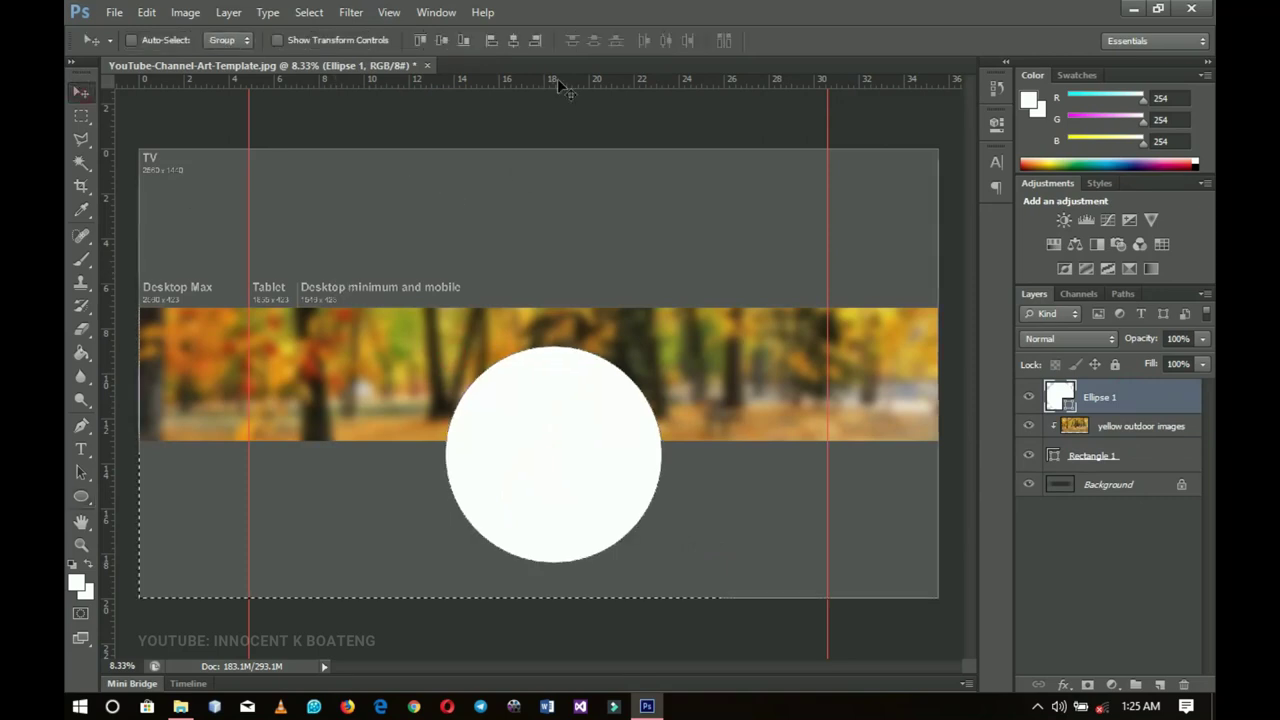
click(518, 44)
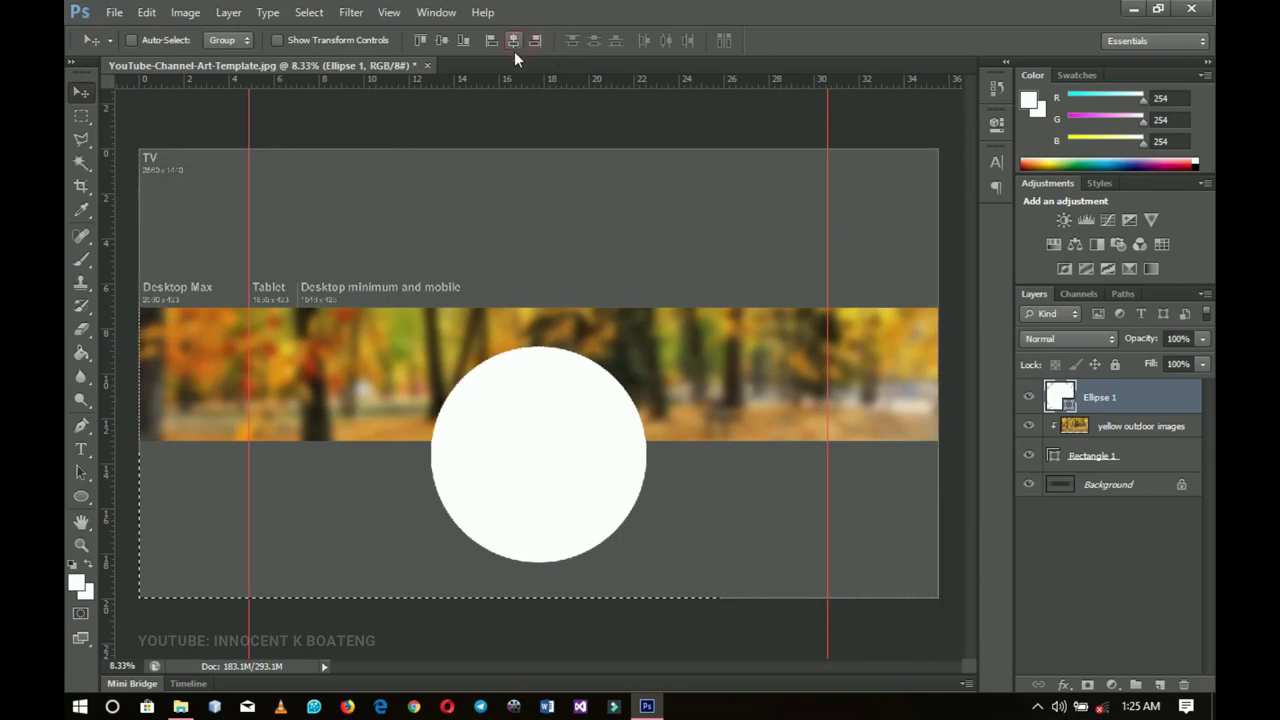
key(ctrl+d)
- Clip Ellipse 1 into the forest strip and move it upward
right_click(1125, 410)
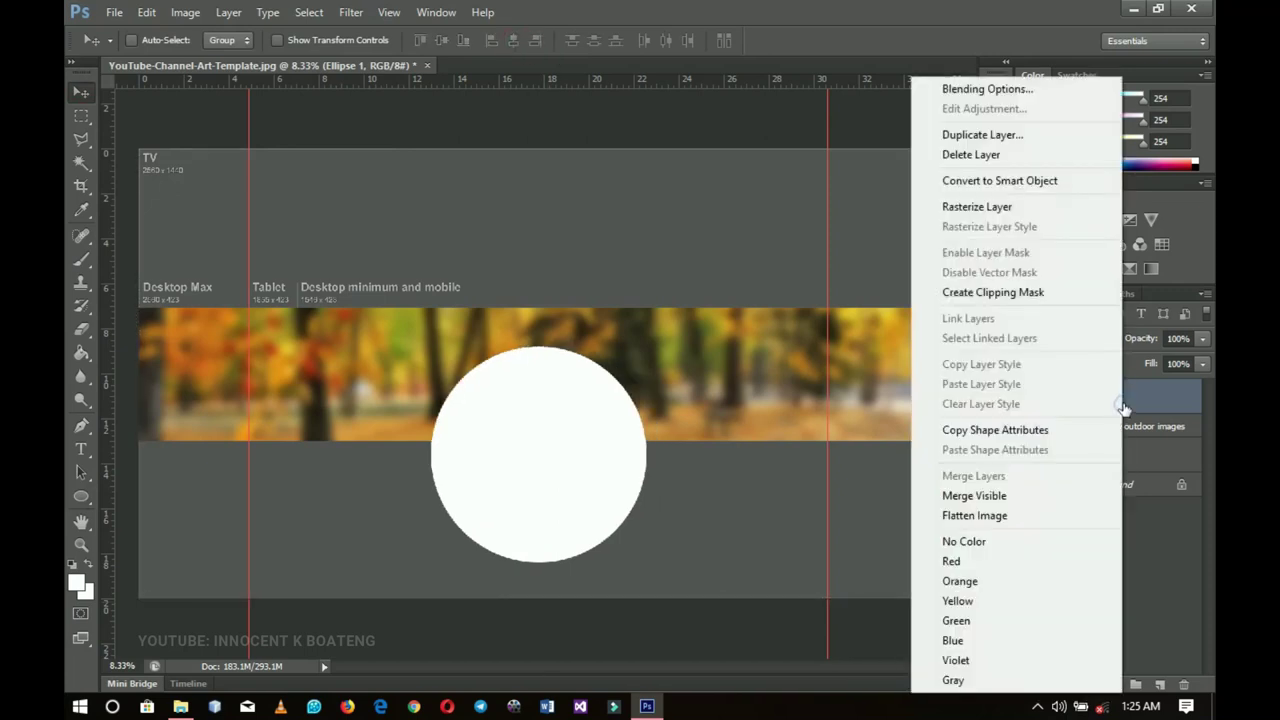
click(1006, 298)
drag(657, 417, 625, 385)
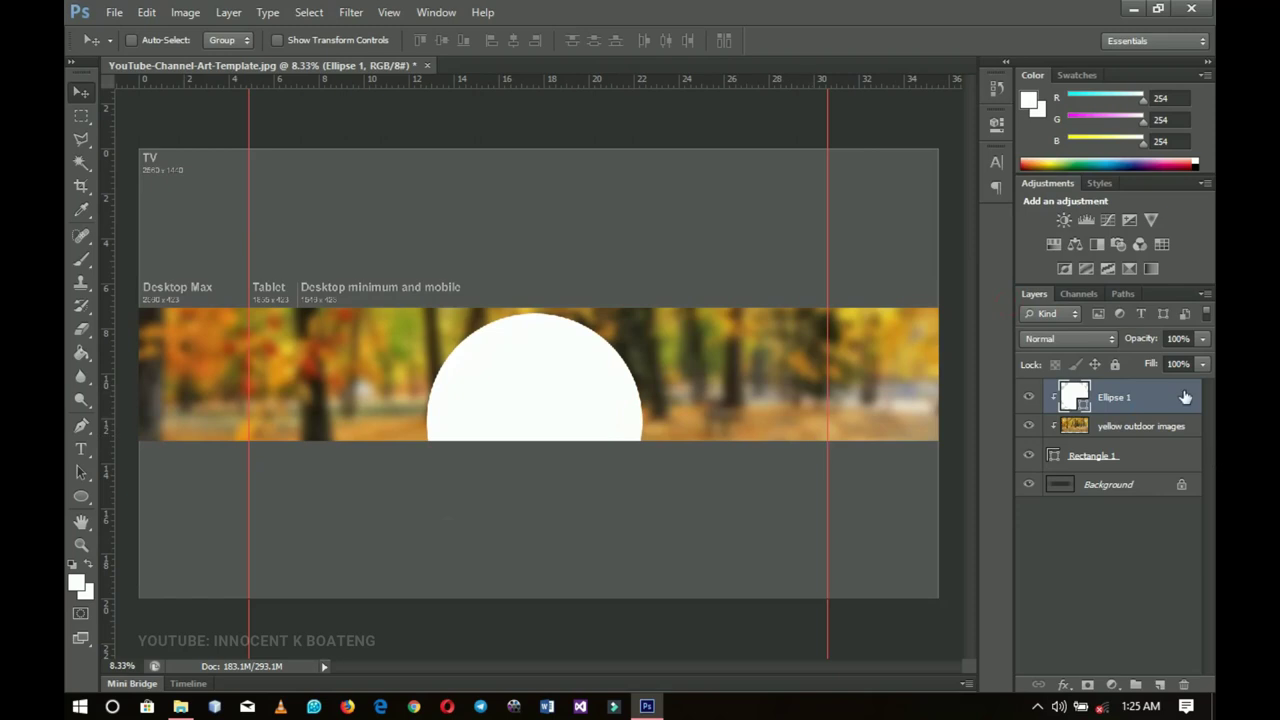
- Make Ellipse 1 black (000000) at 20% opacity
double_click(1075, 398)
drag(861, 514, 786, 665)
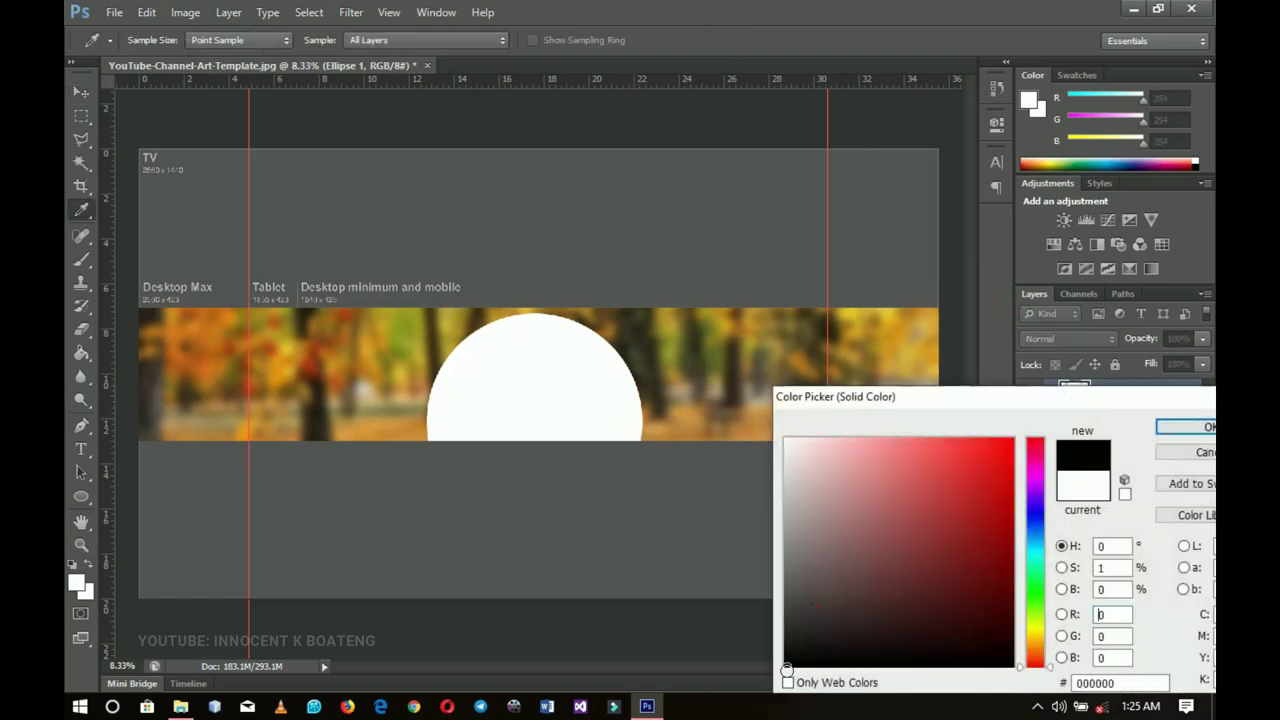
click(1196, 432)
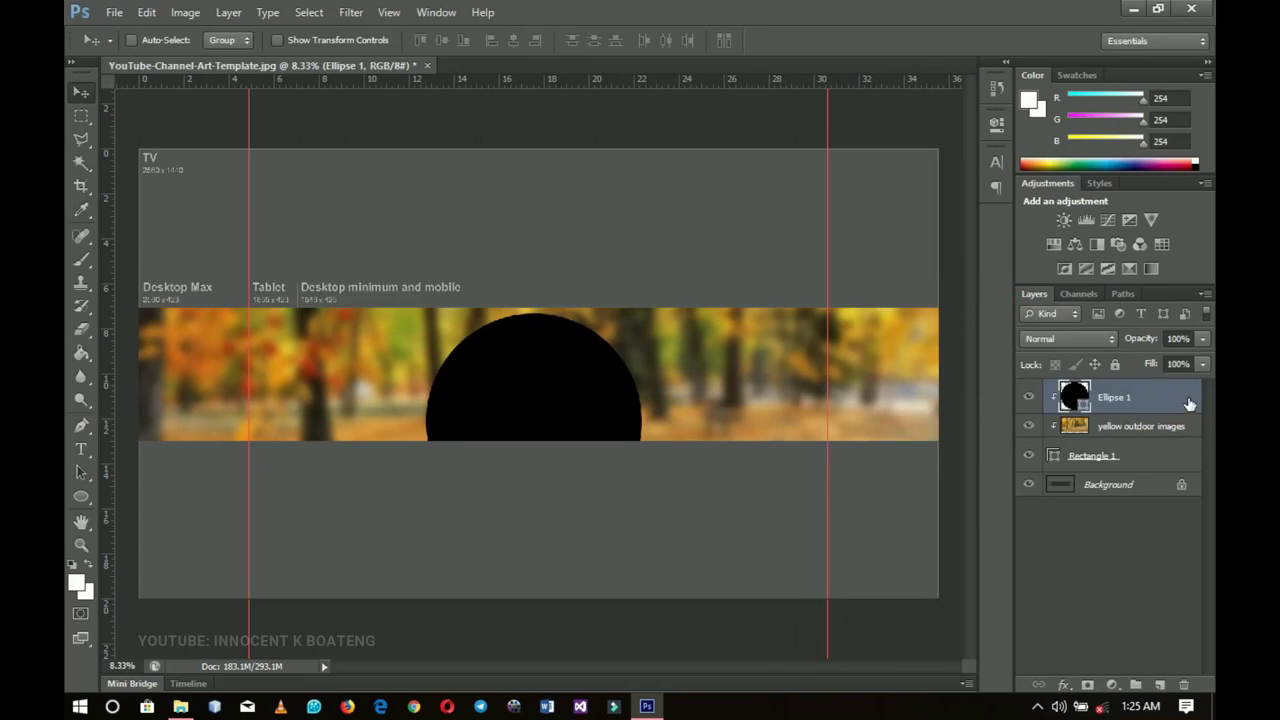
click(1203, 340)
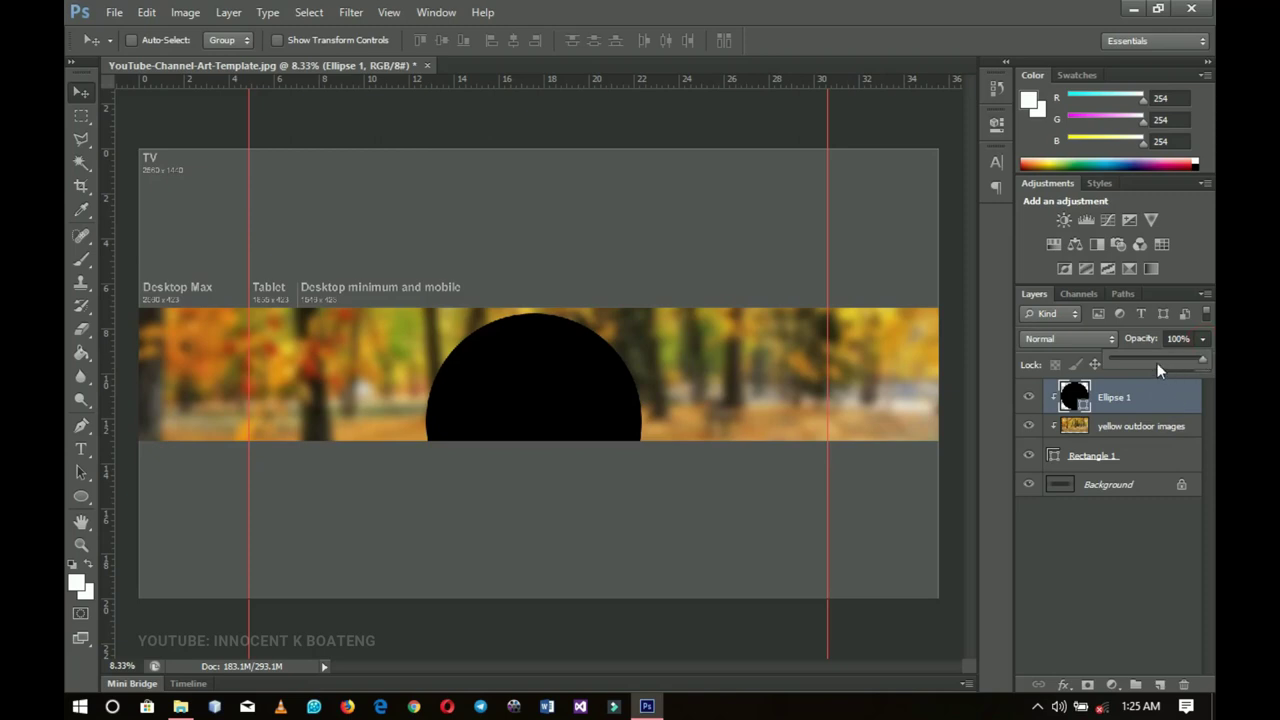
click(1133, 405)
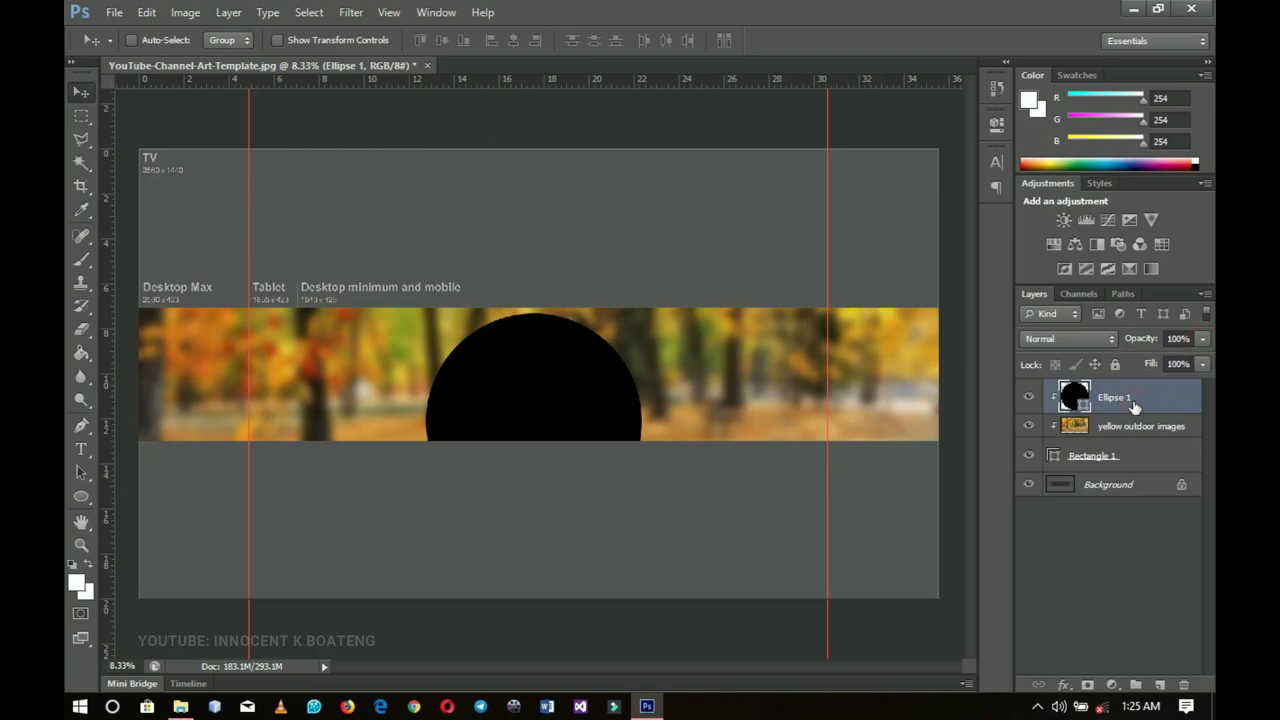
key(2)
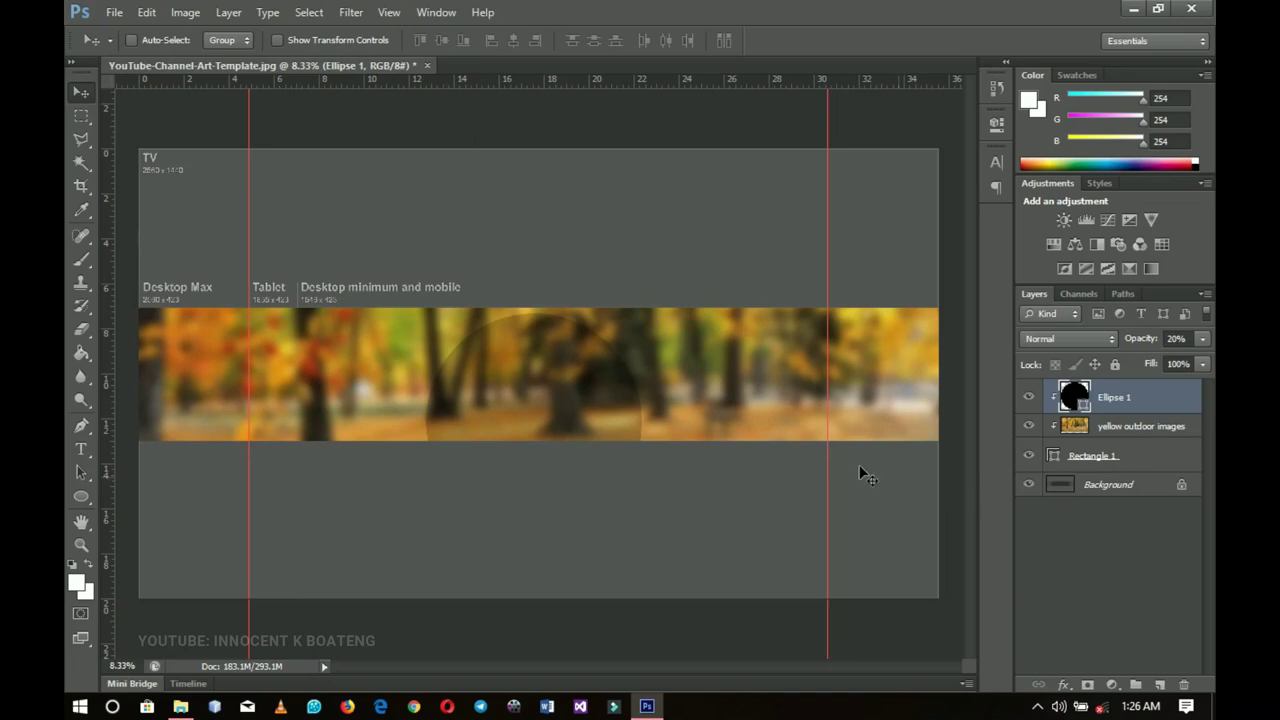
- Duplicate Ellipse 1, clip the copy into the strip, and scale it to 93.75%
key(ctrl+j)
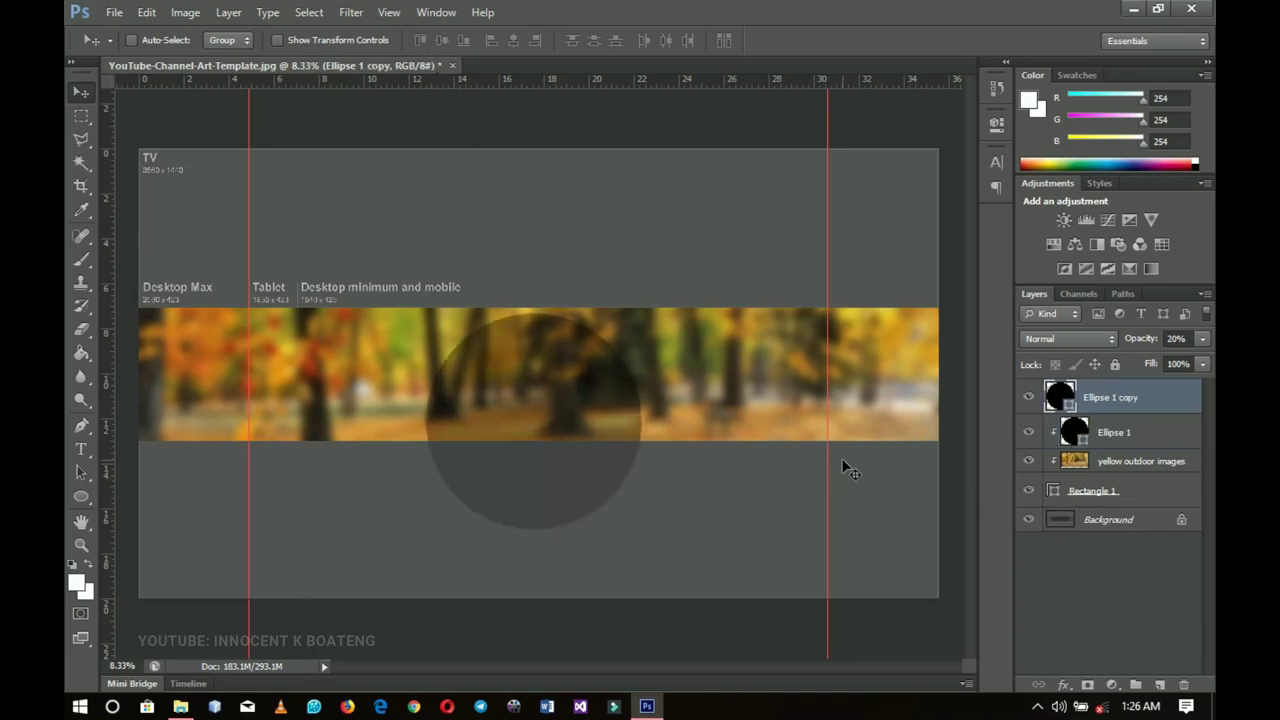
right_click(1128, 402)
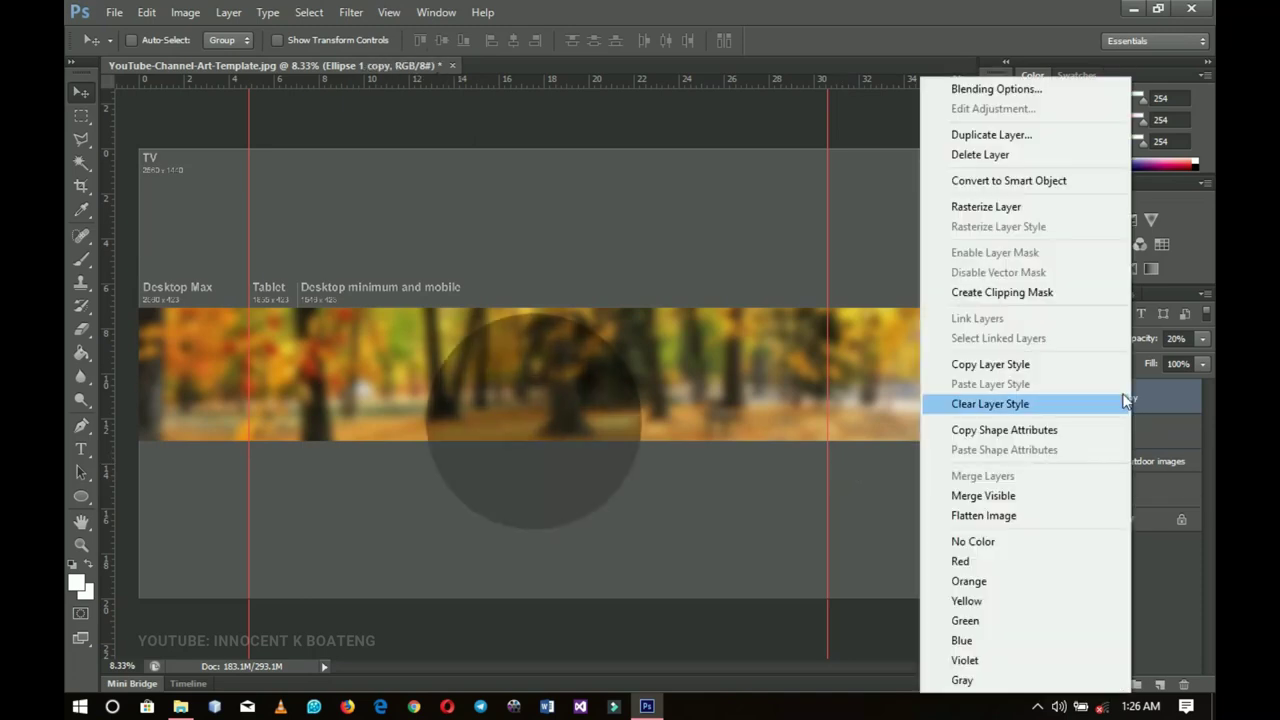
click(1045, 294)
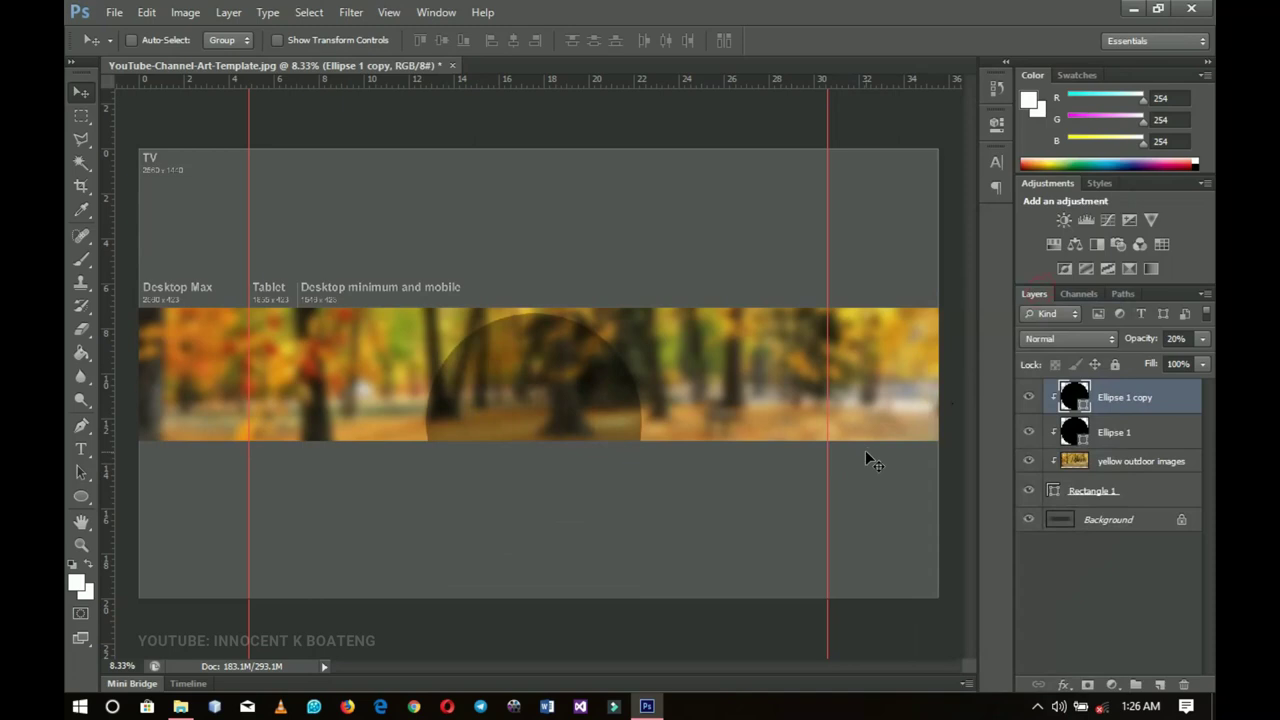
key(ctrl+t)
drag(647, 312, 641, 318)
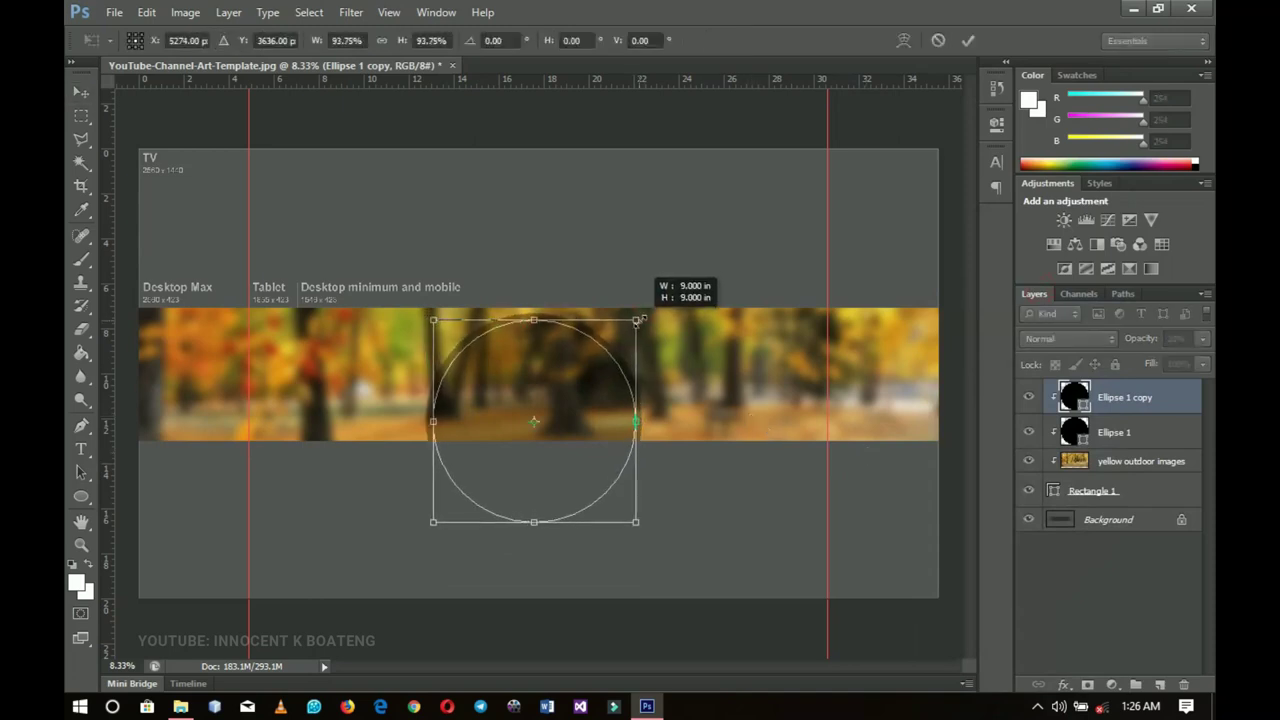
key(Return)
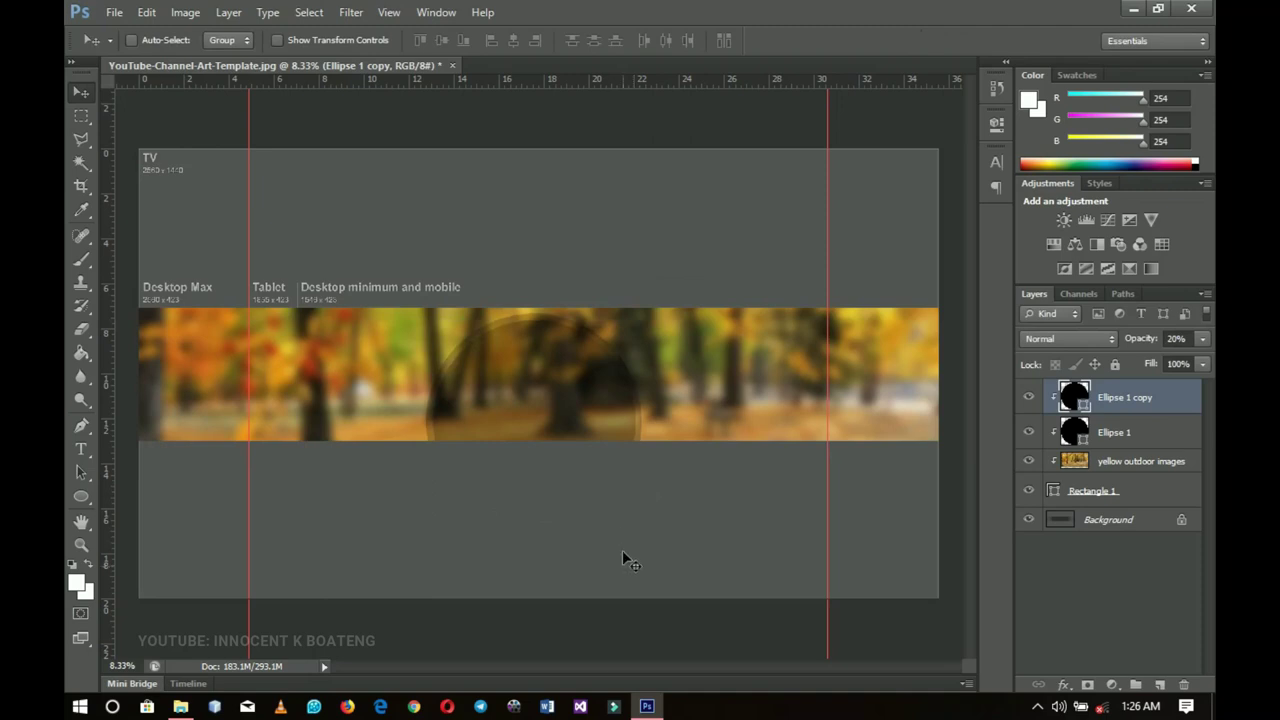
- Drag the Untitled-1 girl photo from the Channel Art folder onto the Photoshop canvas
click(647, 706)
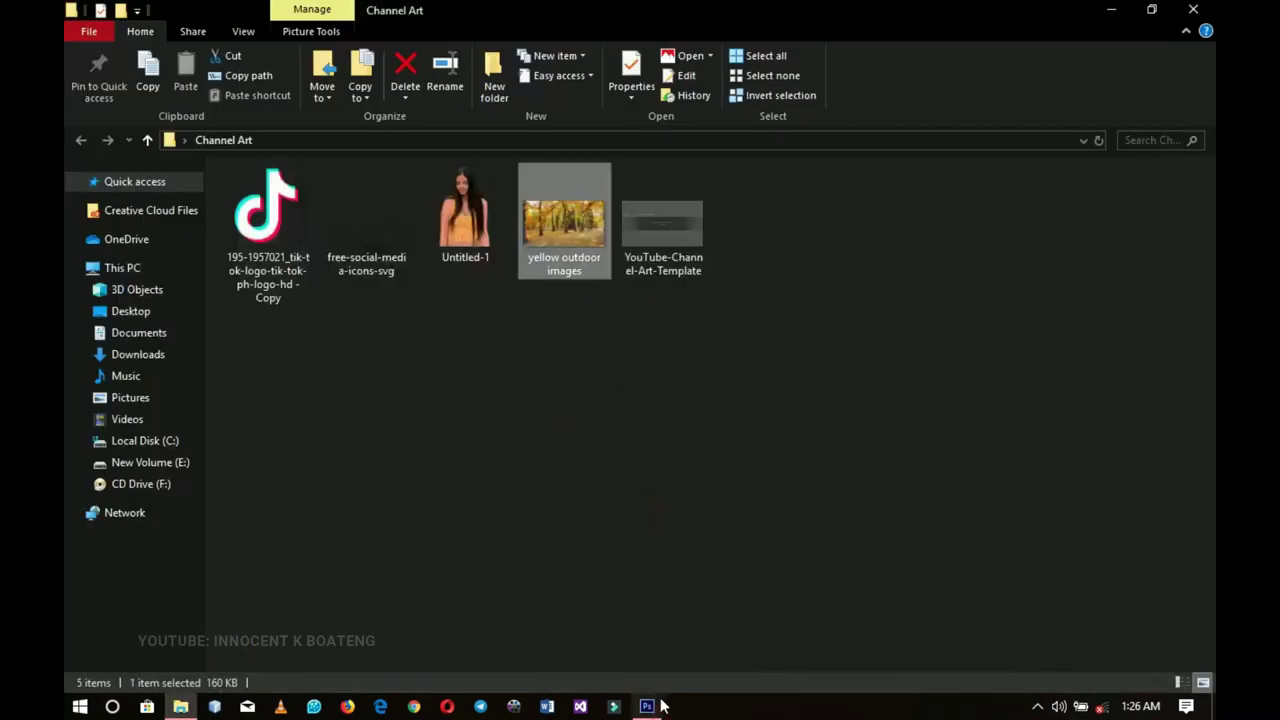
drag(468, 256, 614, 458)
- Rasterize Untitled-1, clip it into the circle, and move it down about 2.48 in
key(Return)
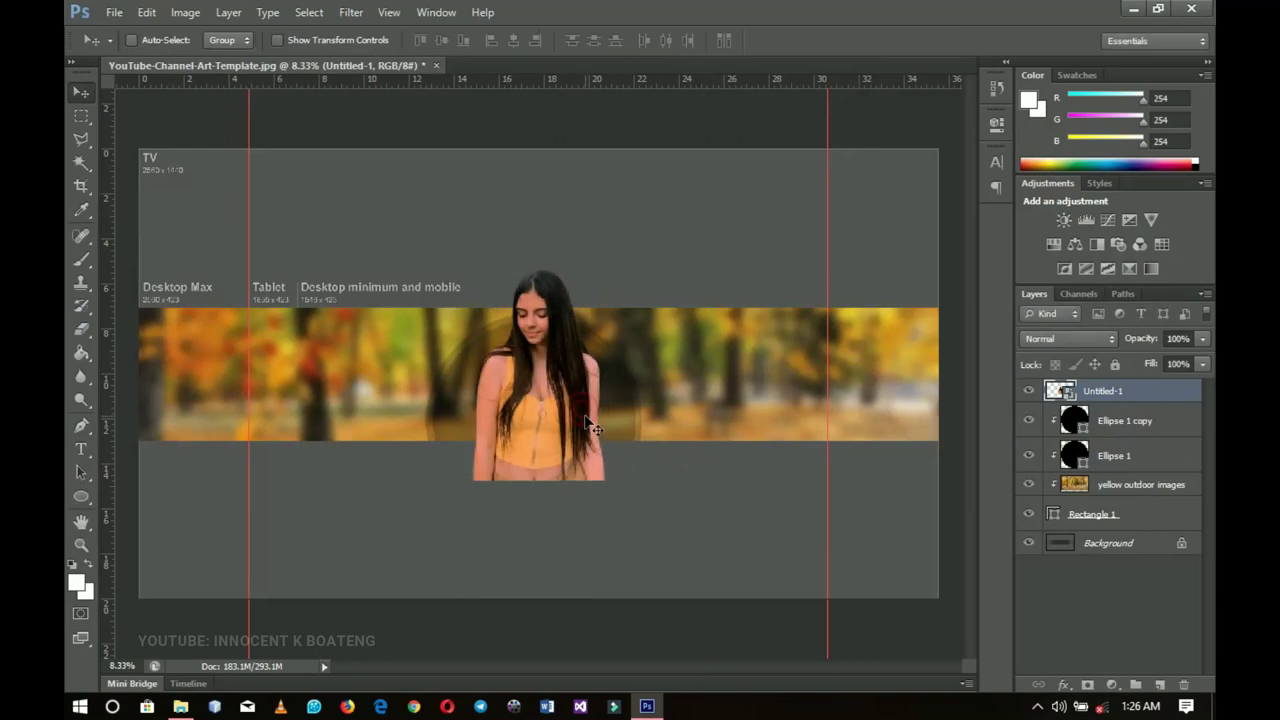
right_click(1135, 396)
click(983, 257)
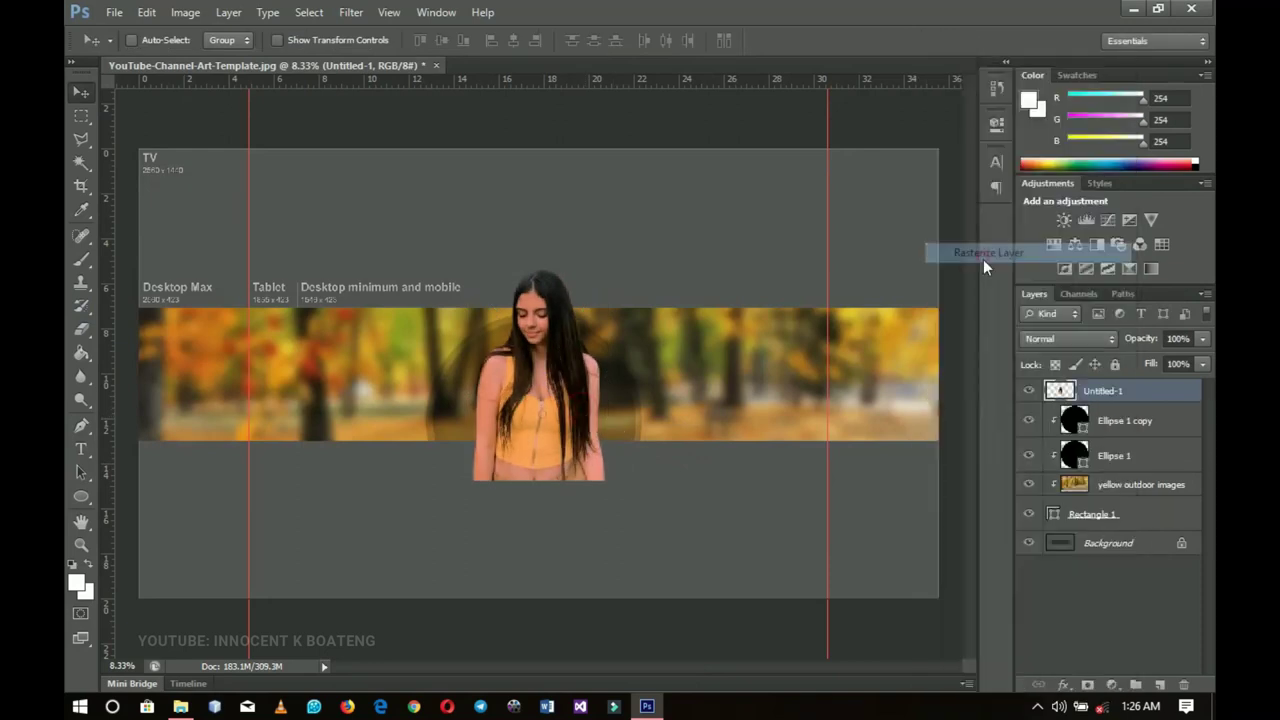
right_click(1118, 393)
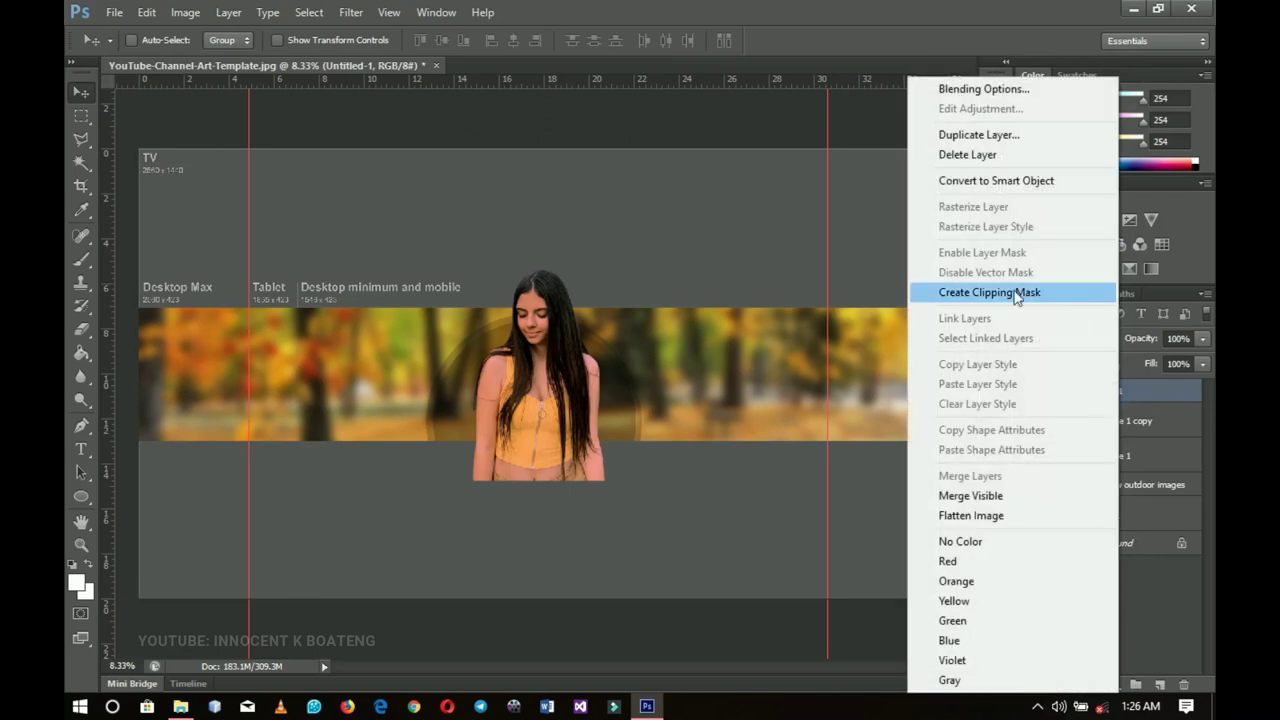
click(1016, 295)
drag(609, 358, 607, 401)
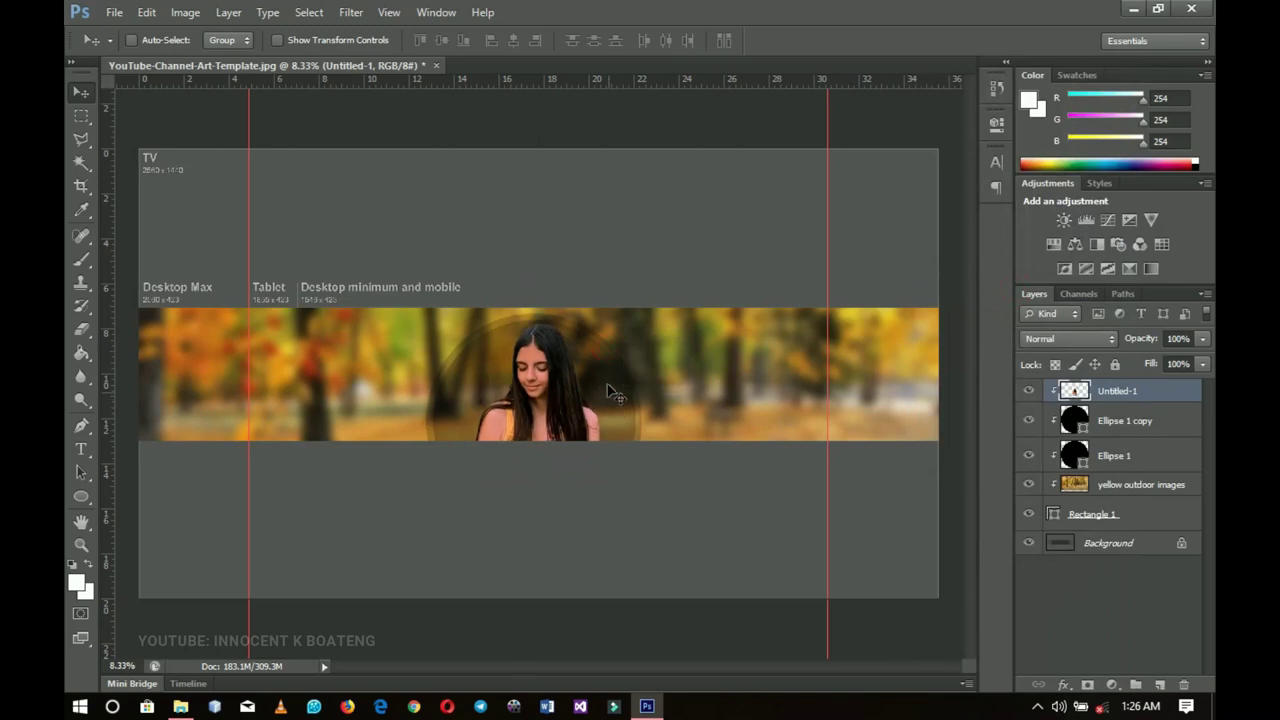
- Centre the girl photo horizontally on the canvas with Align Horizontal Centers
key(q)
key(a)
key(ctrl+a)
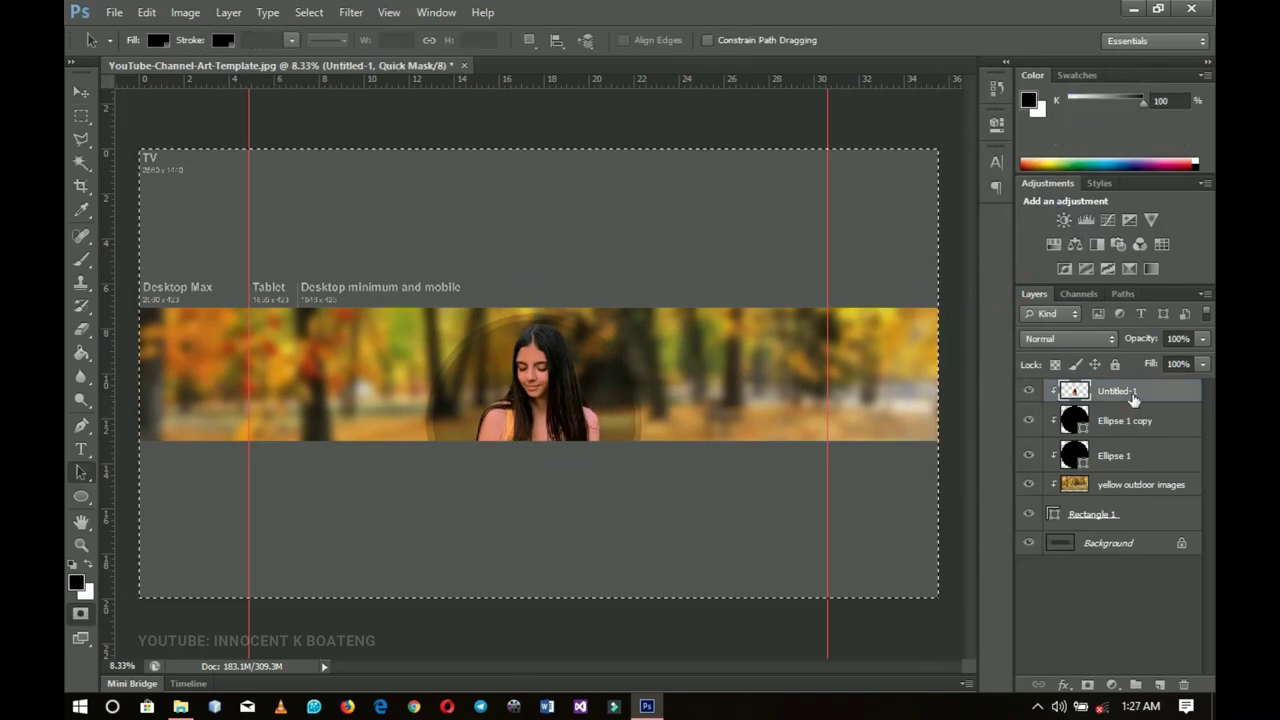
key(v)
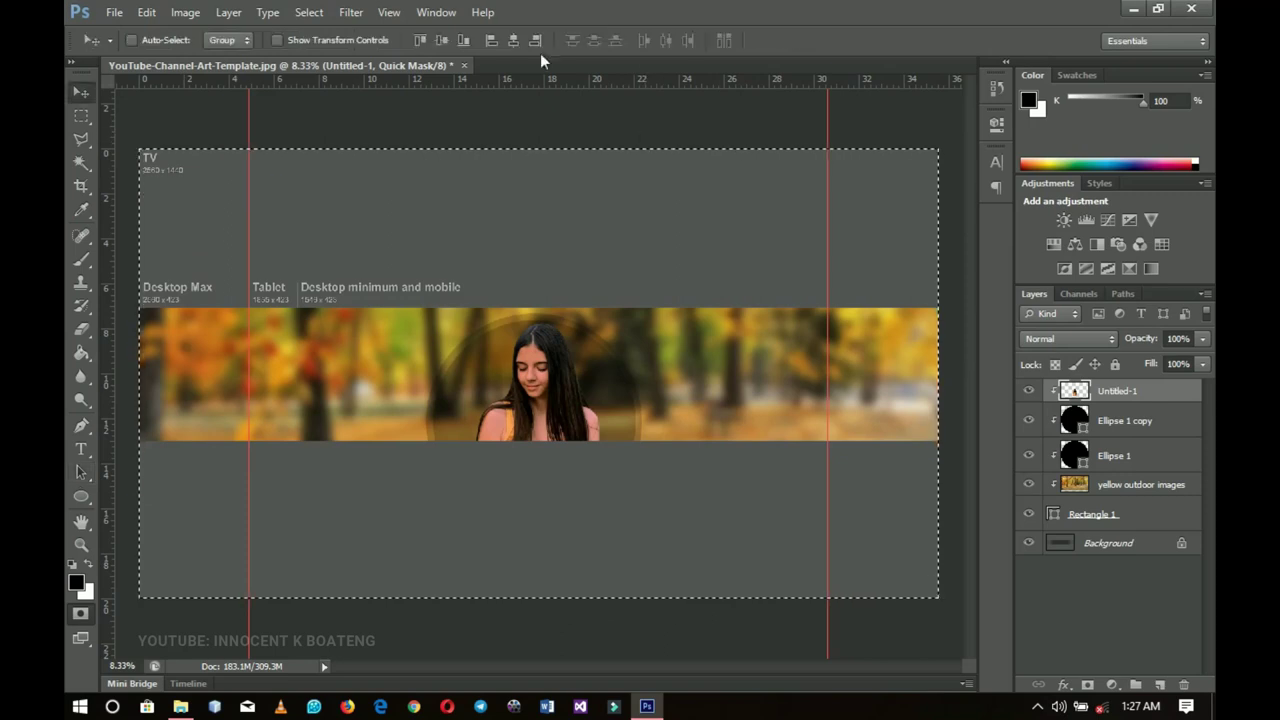
click(513, 40)
key(ctrl+d)
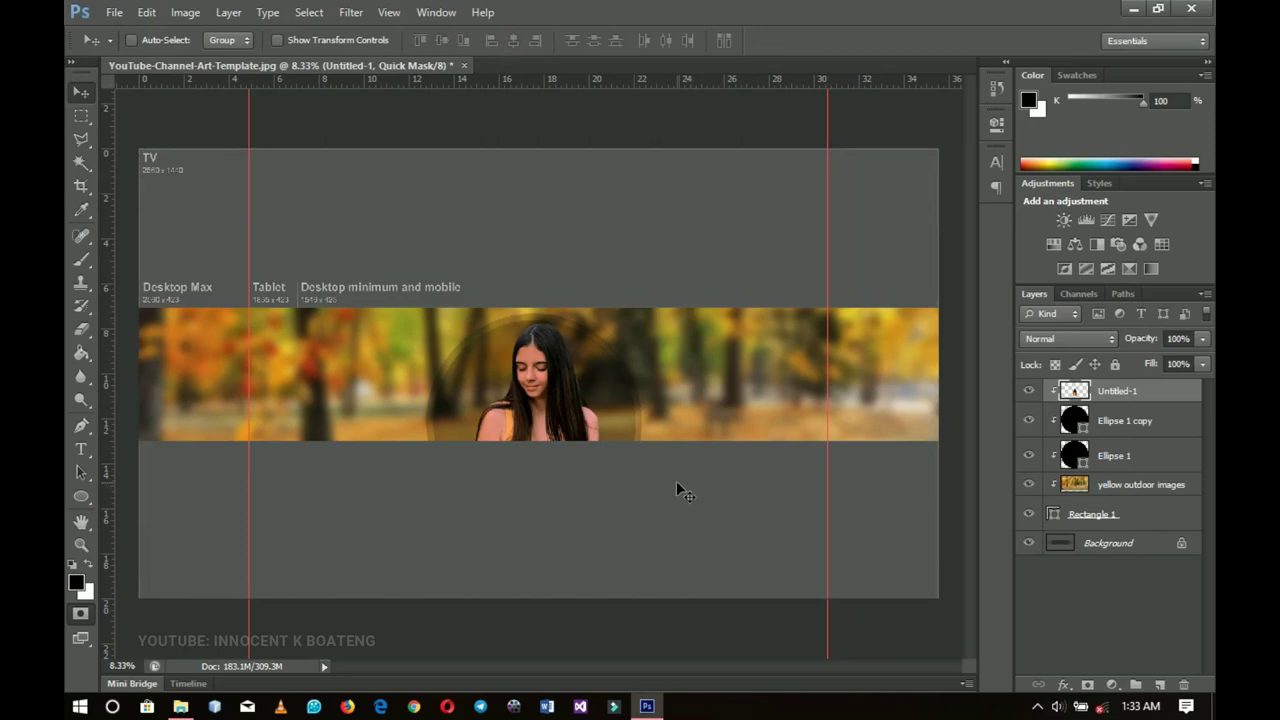
- Duplicate the girl photo, move the copy to the banner's right and clip it to the banner
key(q)
key(ctrl+j)
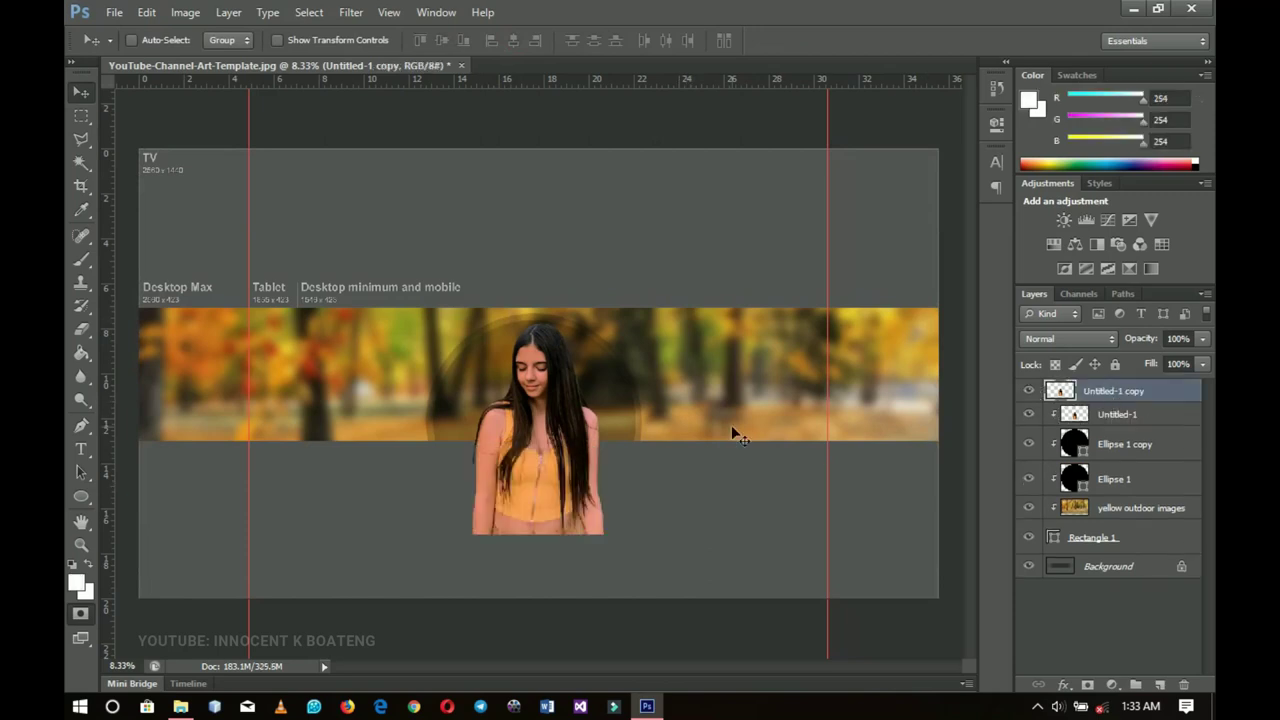
drag(611, 450, 803, 432)
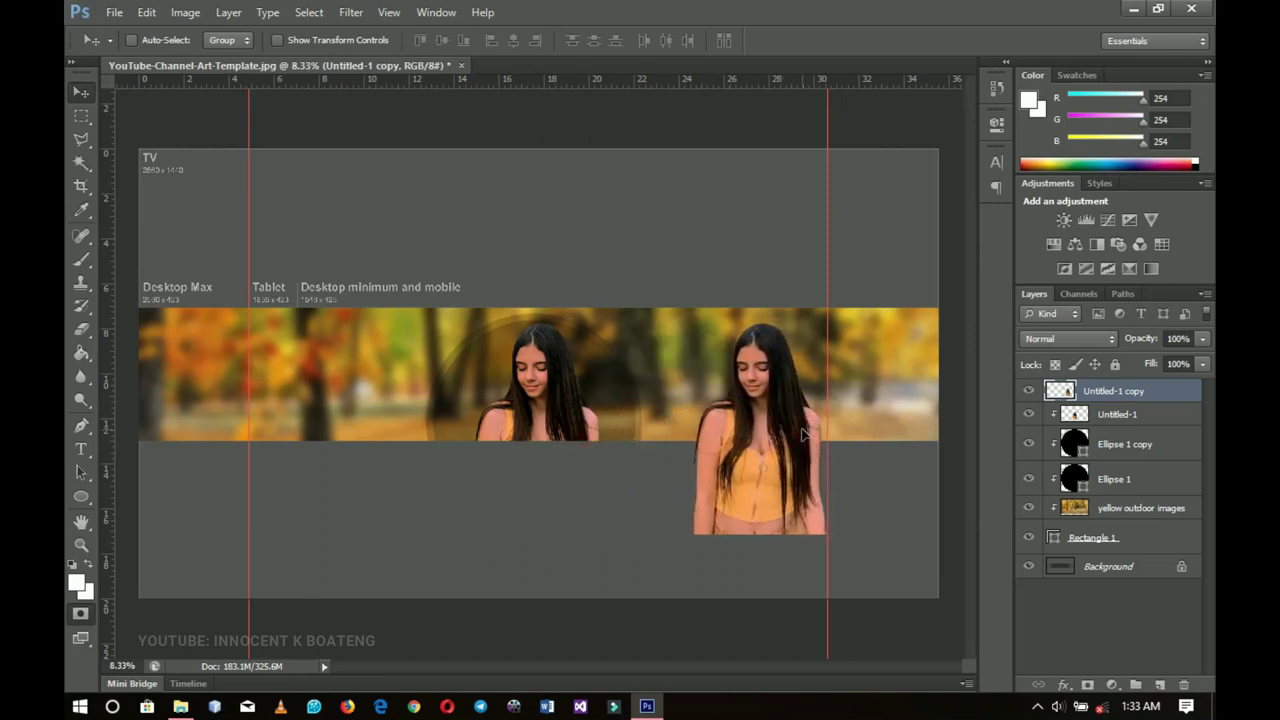
right_click(1132, 393)
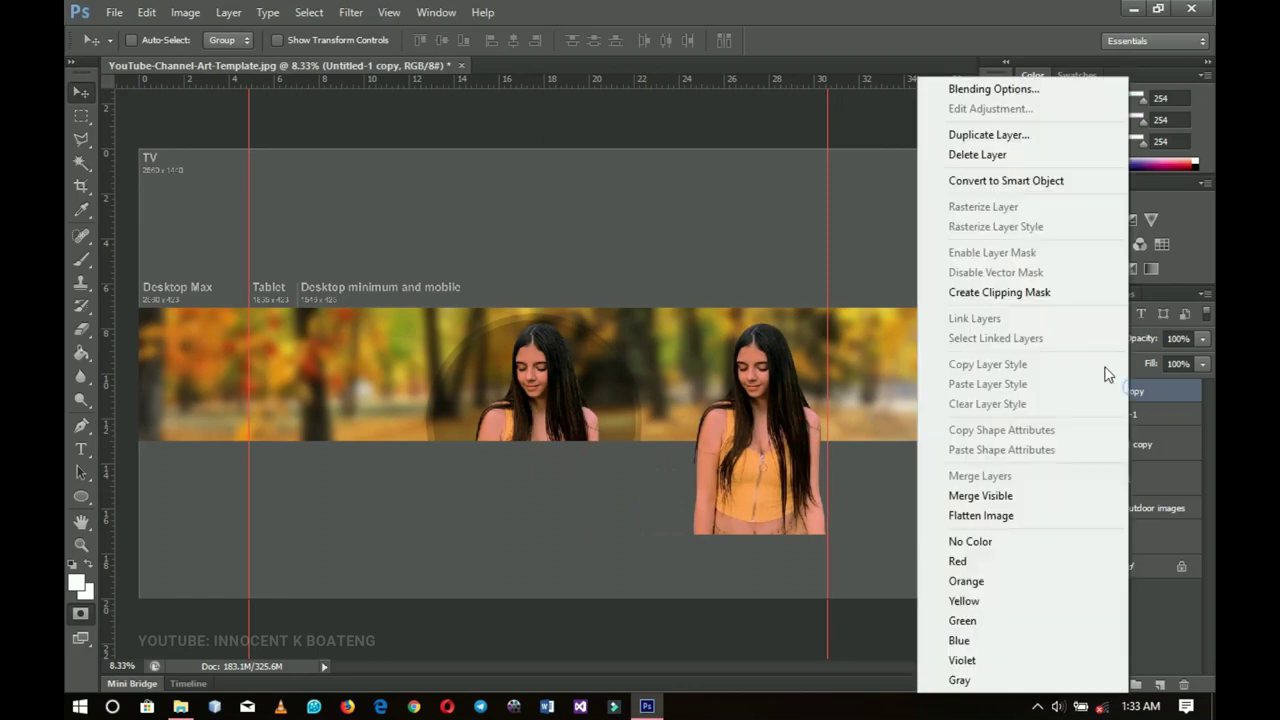
click(1040, 293)
drag(771, 397, 776, 396)
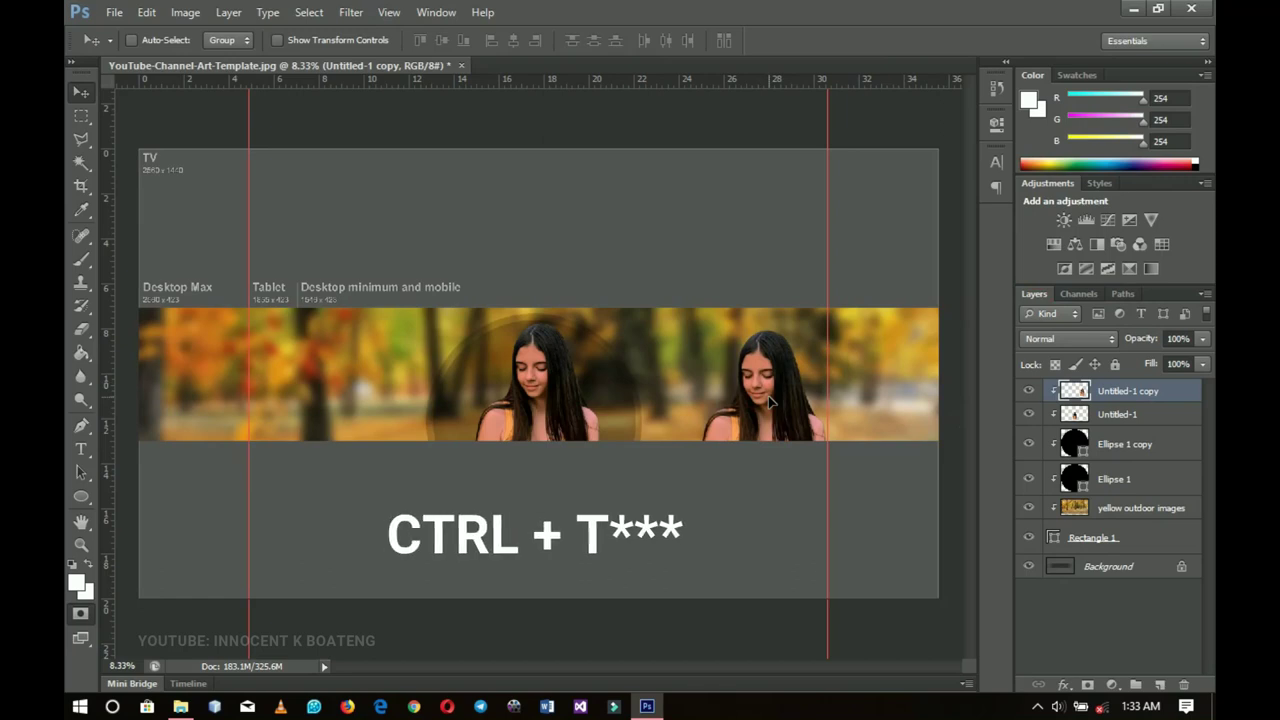
- Enlarge the right-side girl copy to about 120% and blend it with Soft Light
key(ctrl+t)
drag(834, 333, 845, 308)
double_click(816, 364)
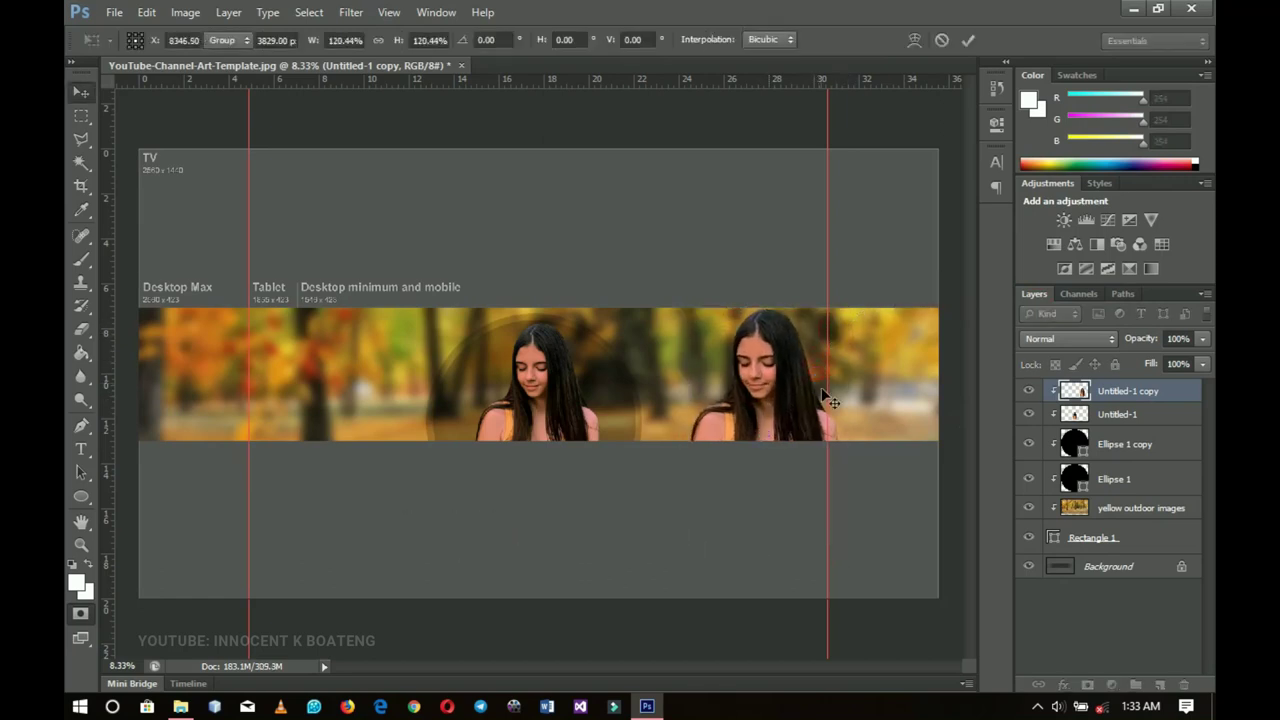
drag(820, 366, 822, 380)
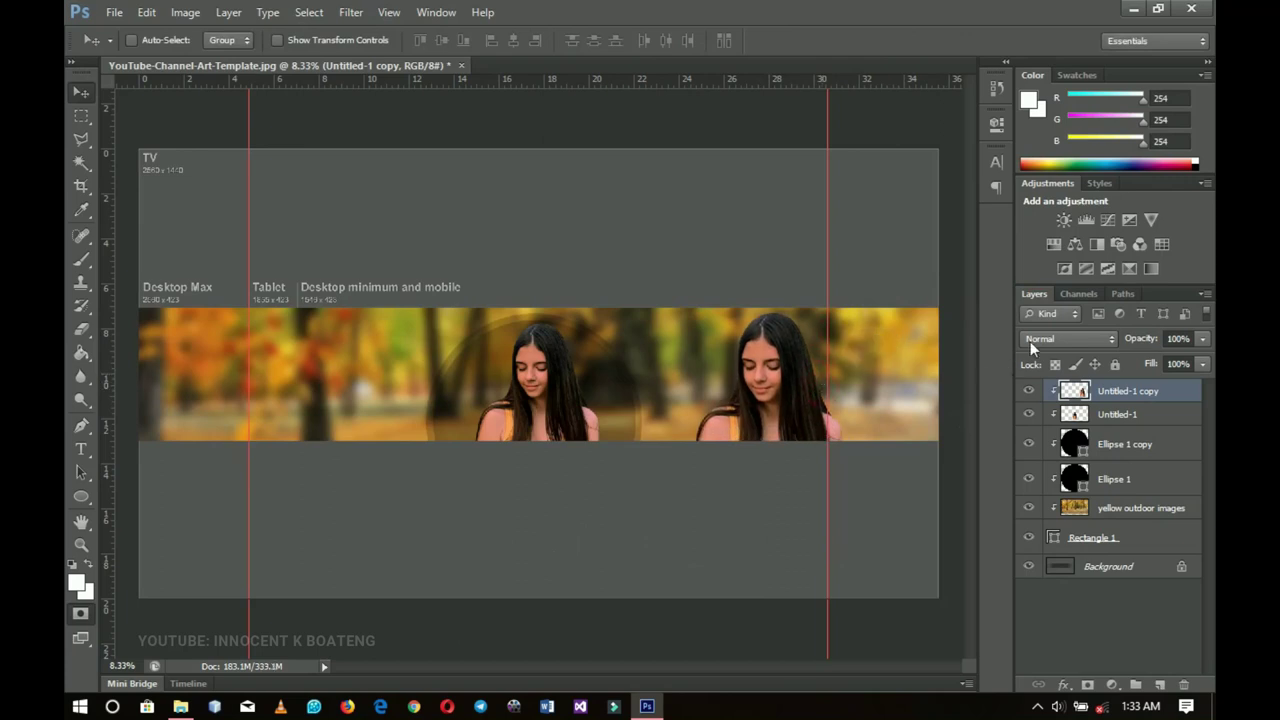
click(1068, 338)
click(1035, 248)
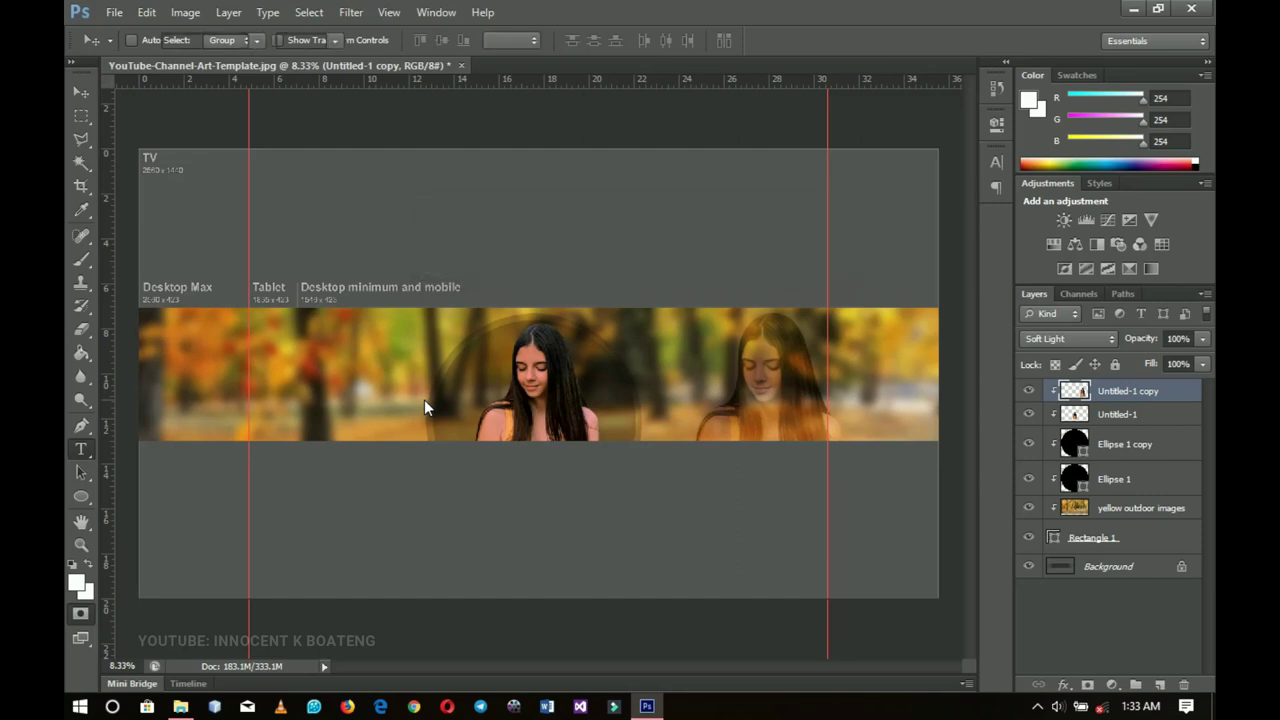
- Type the owner's name as the banner title in Akrobat at about 220 pt
click(428, 397)
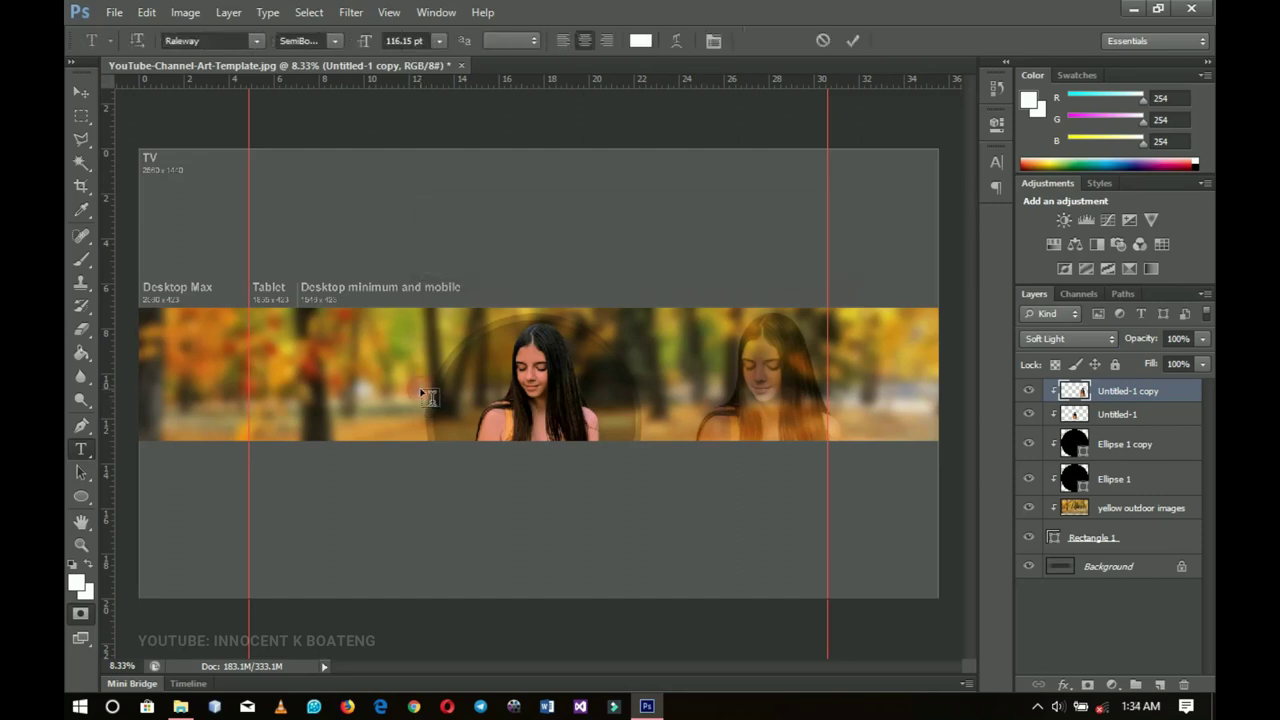
click(214, 41)
text(Akrobat)
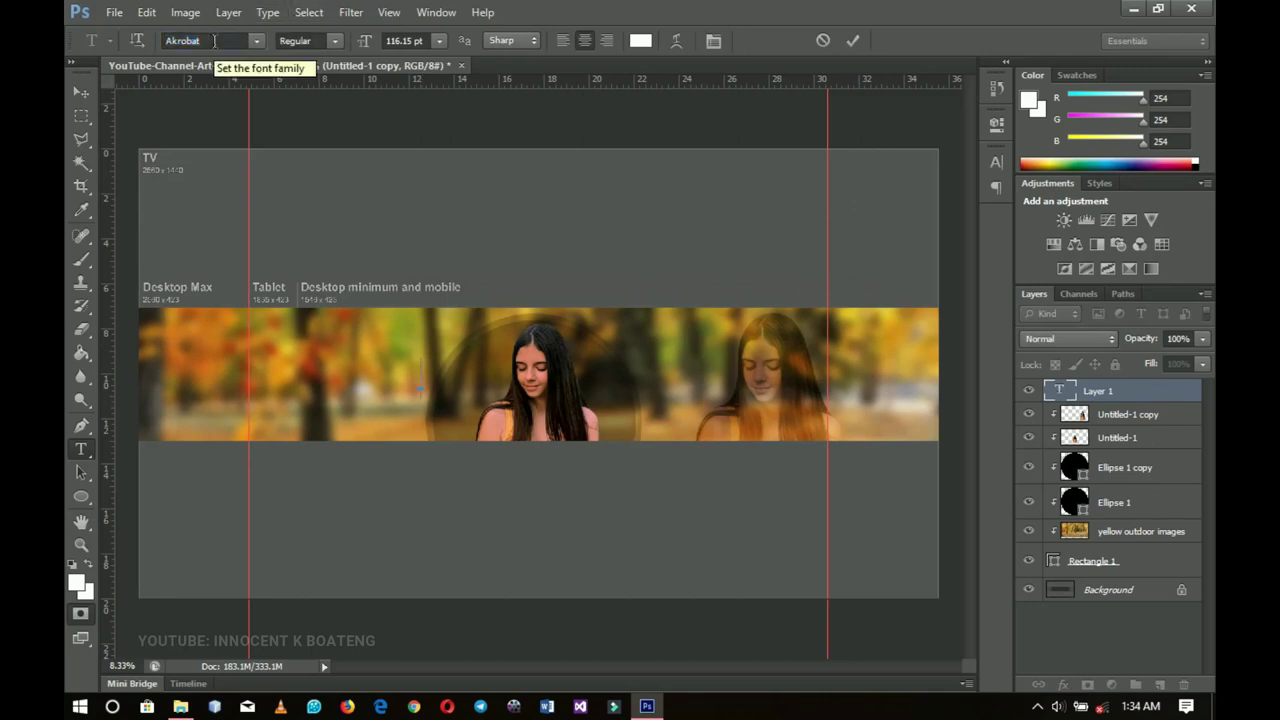
text(KARI)
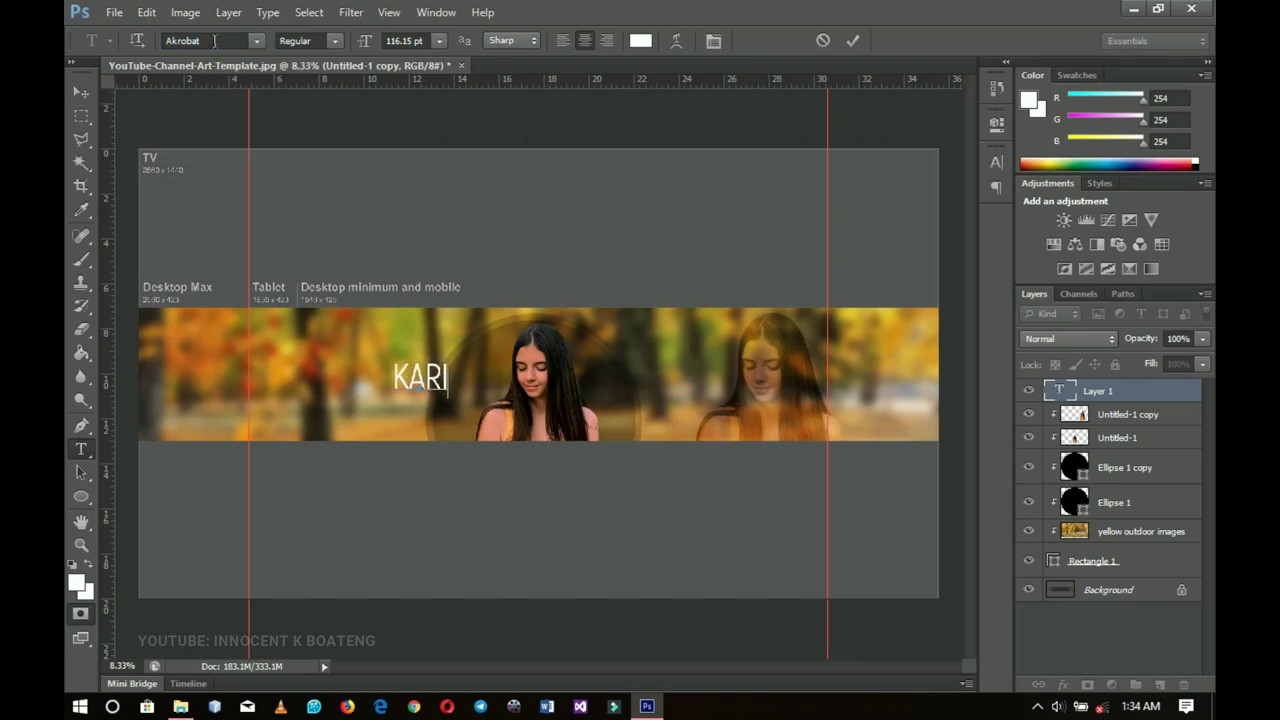
text(A)
text(A MARIA)
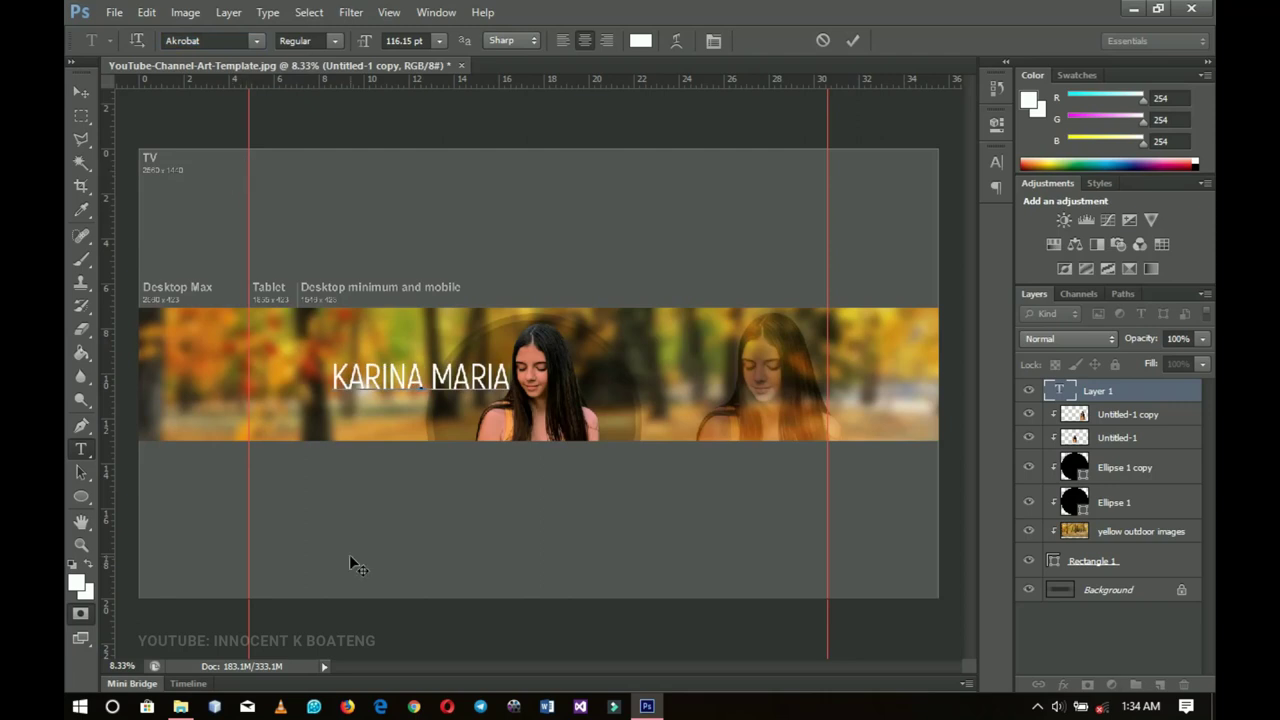
key(ctrl+a)
drag(362, 42, 454, 40)
- Set the title text colour to black and finish the text edit
click(644, 38)
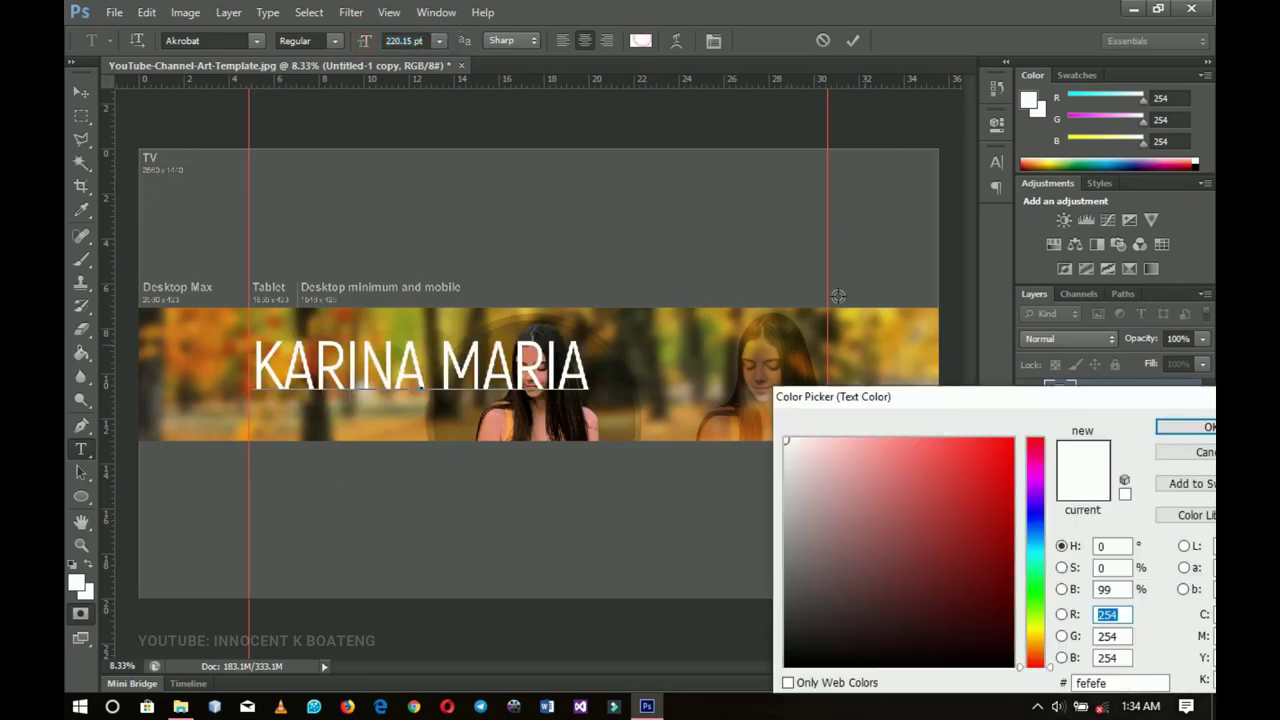
click(826, 654)
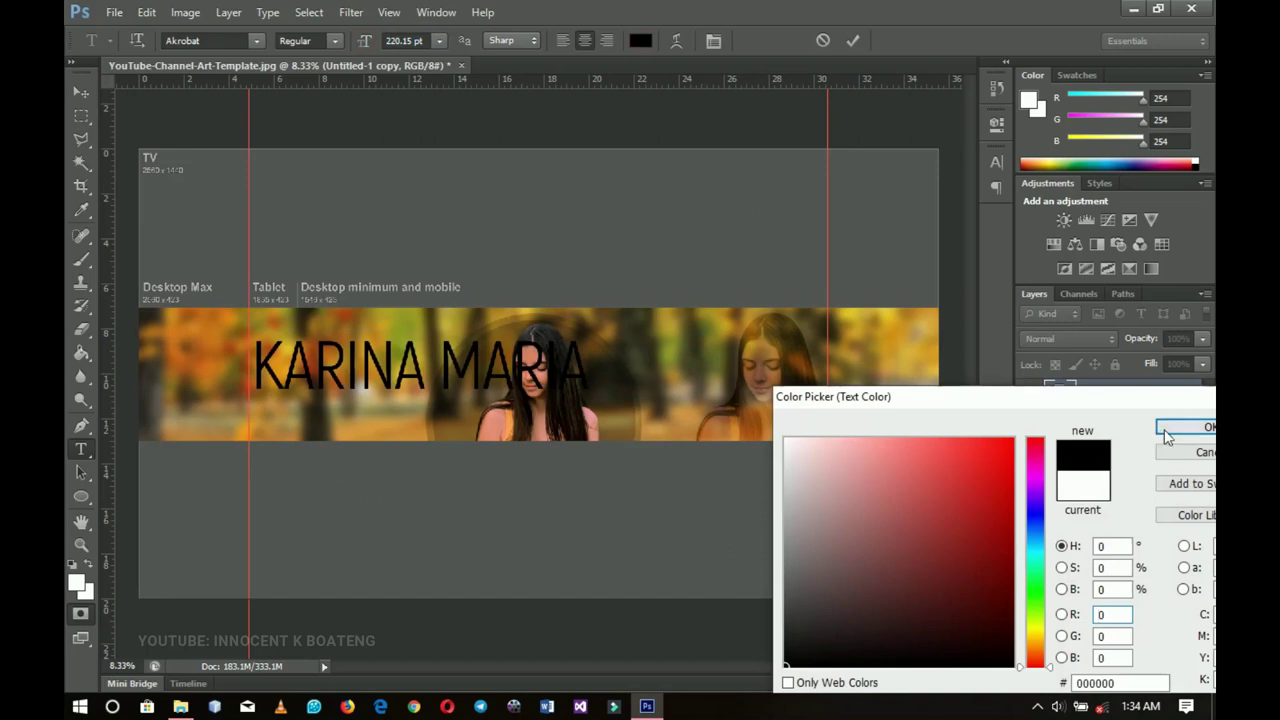
click(1185, 427)
click(80, 92)
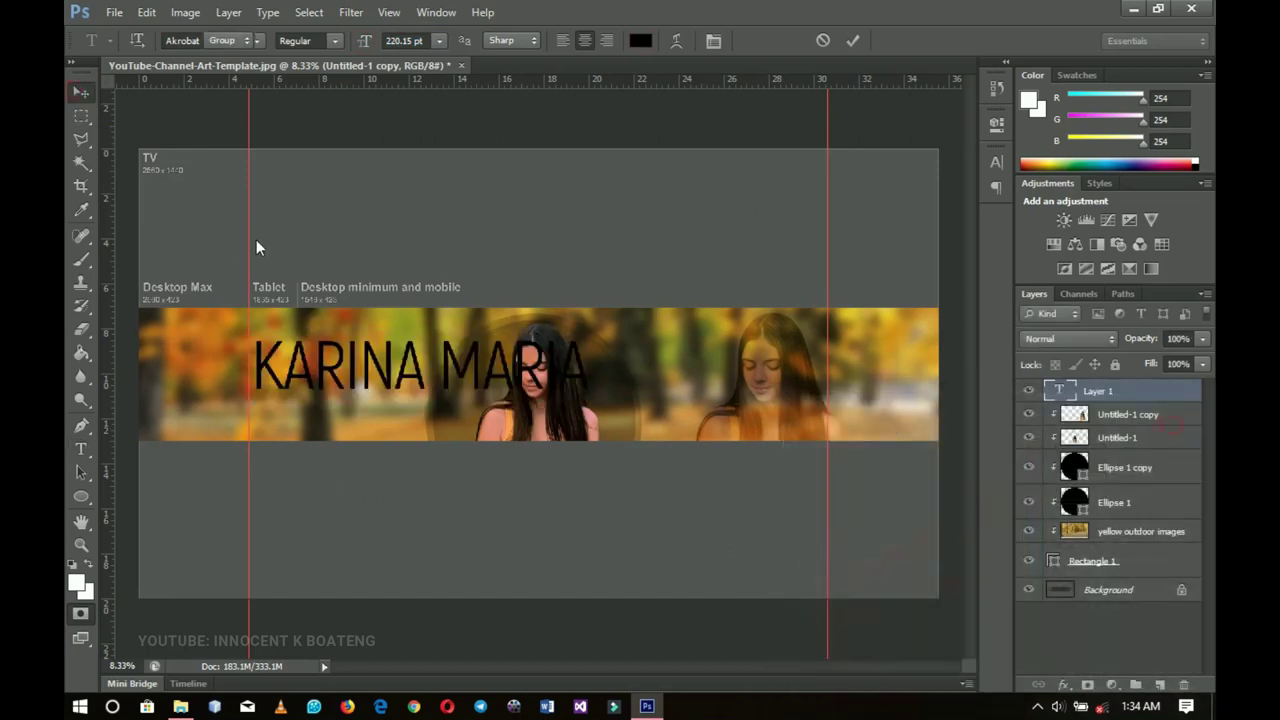
- Centre the title horizontally on the canvas and change its weight to SemiBold
key(ctrl+a)
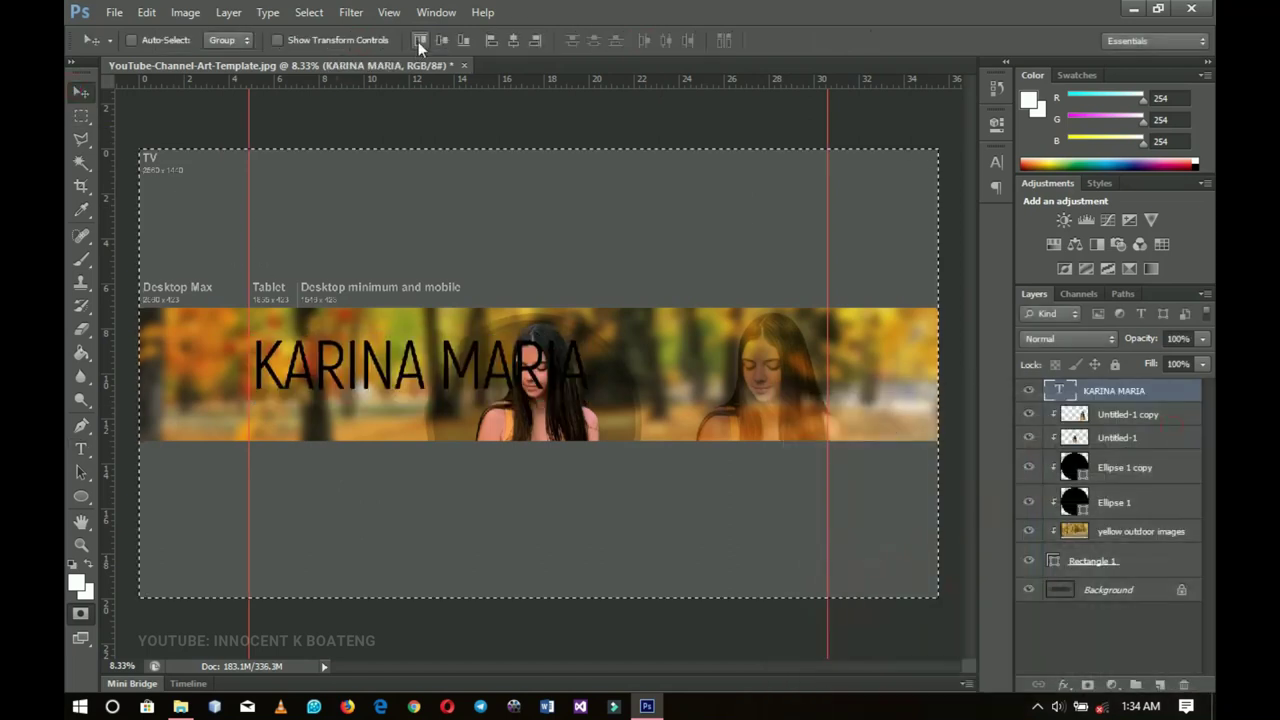
click(513, 40)
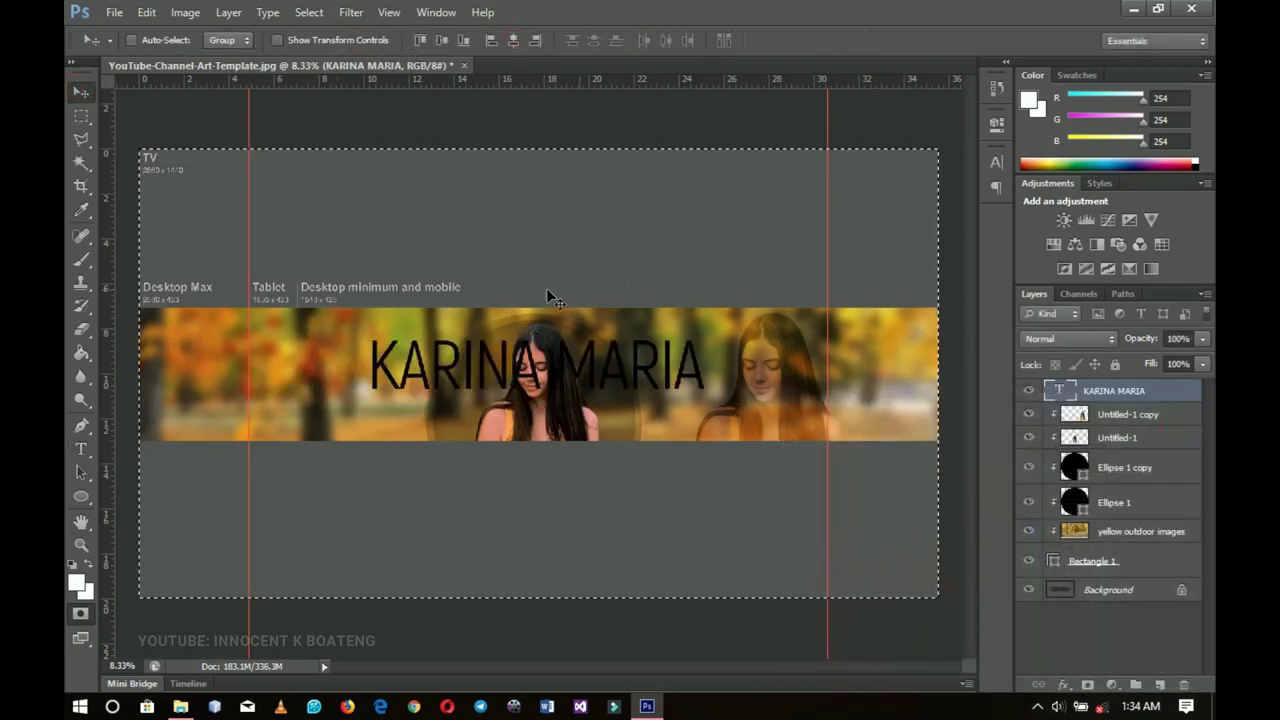
key(t)
click(540, 368)
key(ctrl+a)
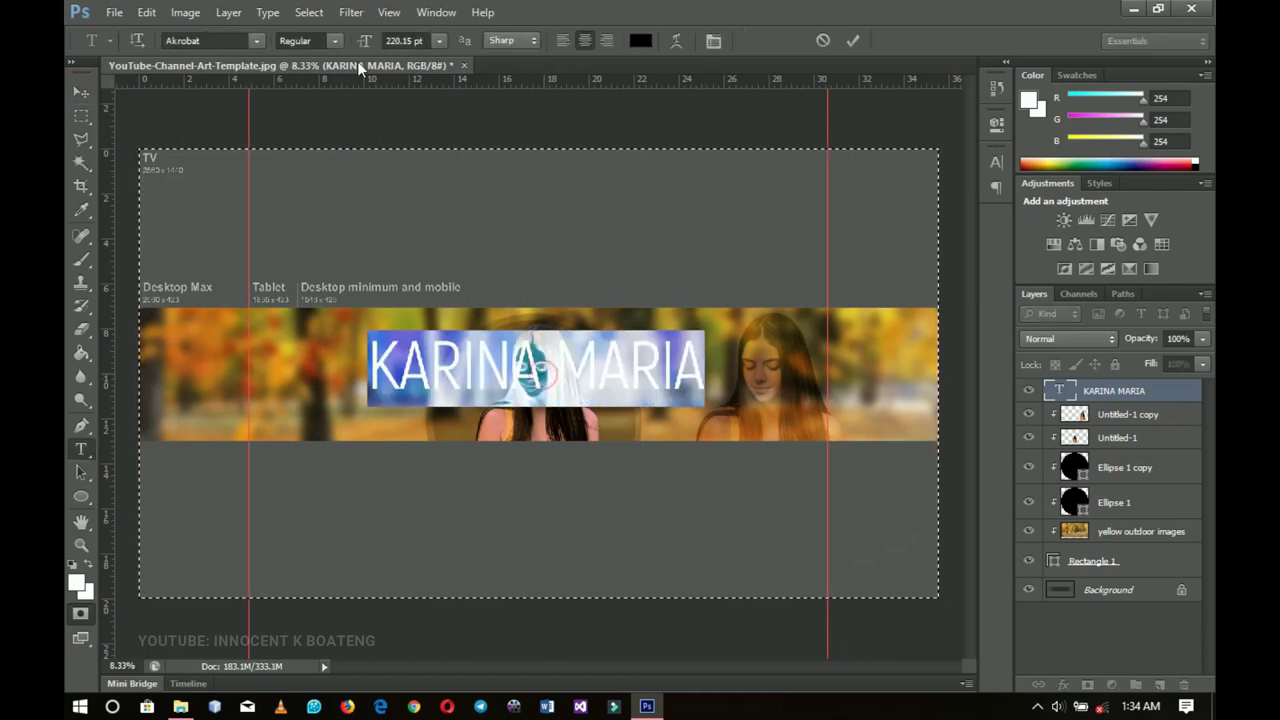
click(335, 40)
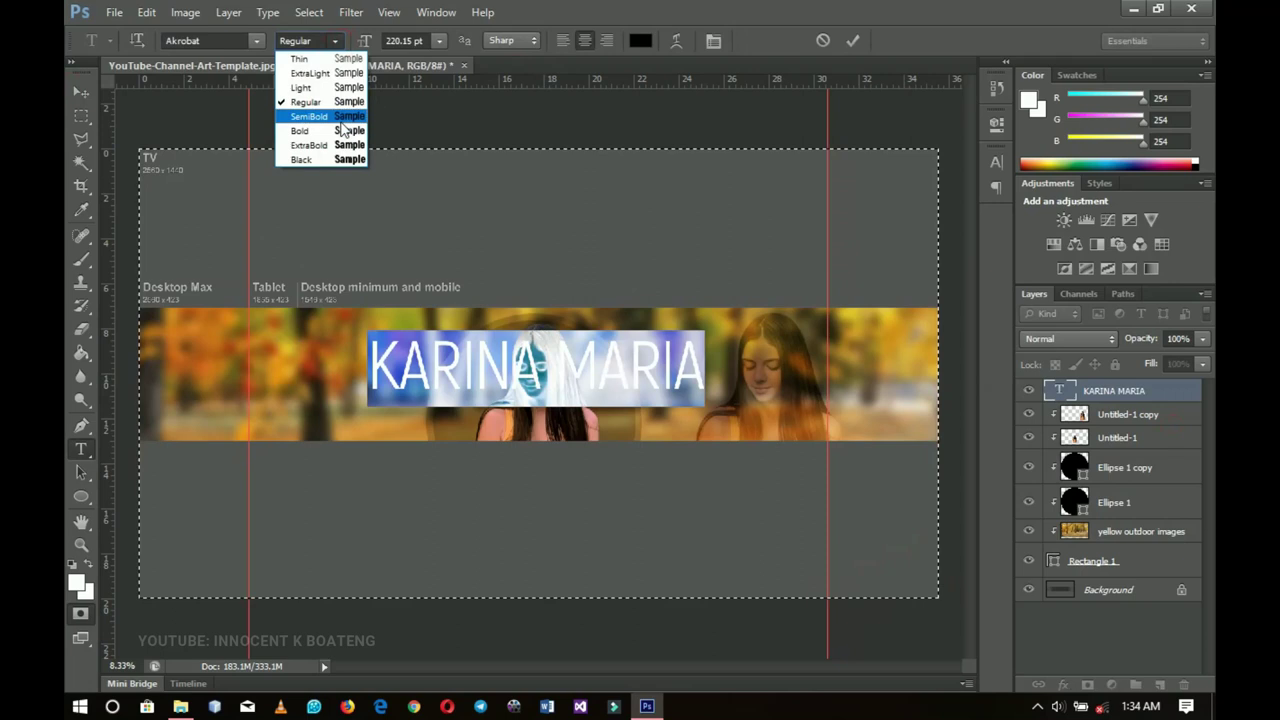
click(341, 119)
click(80, 92)
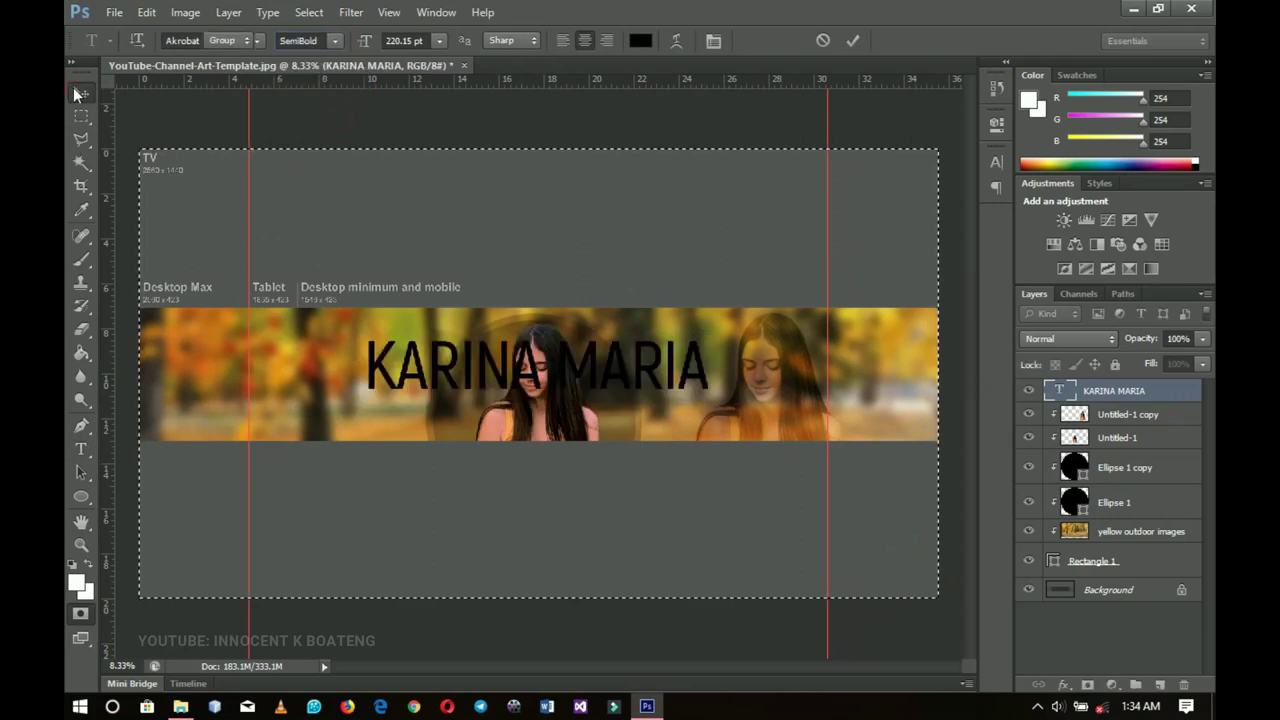
- Enlarge the title by about 124%, to roughly 272.74 pt
drag(606, 366, 600, 372)
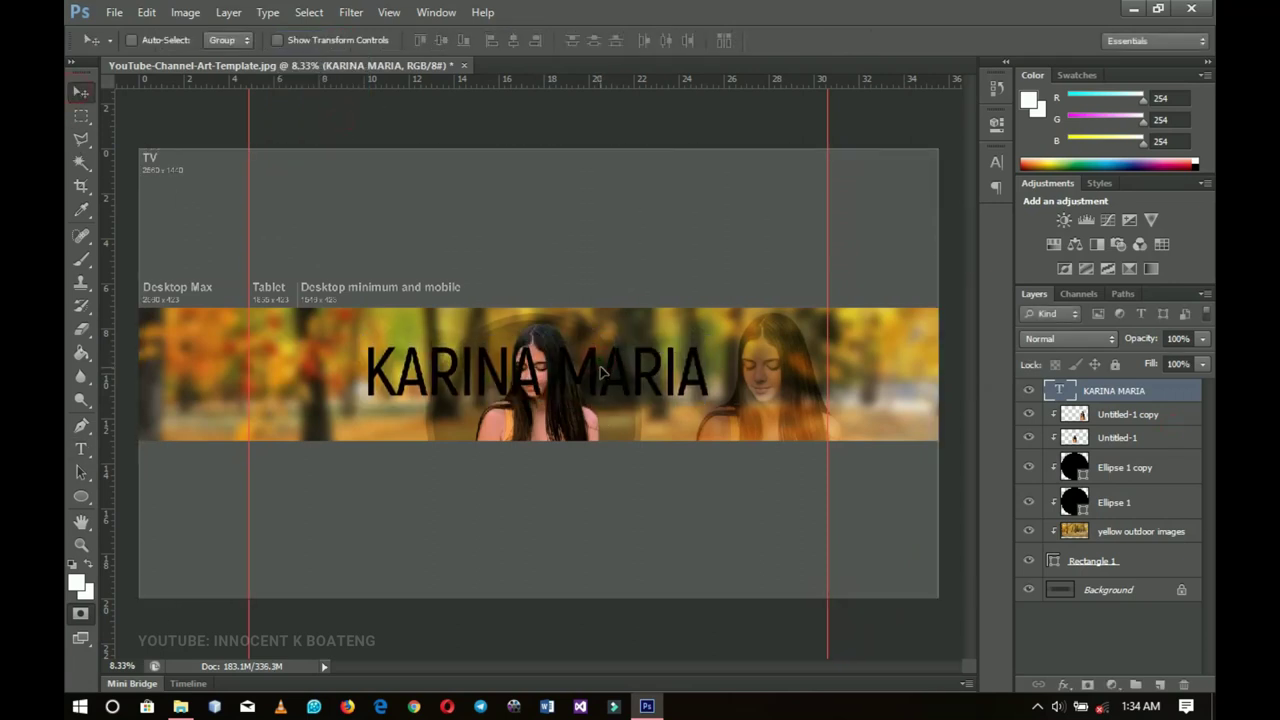
key(ctrl+t)
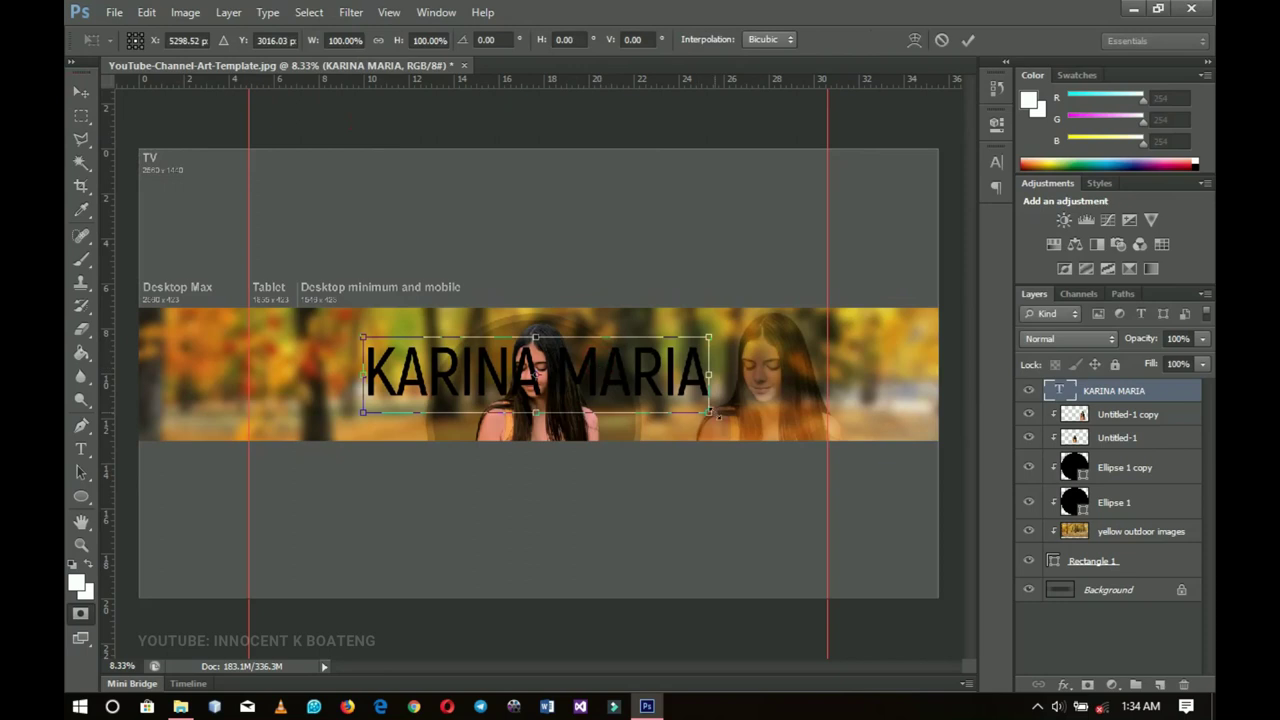
drag(719, 416, 752, 422)
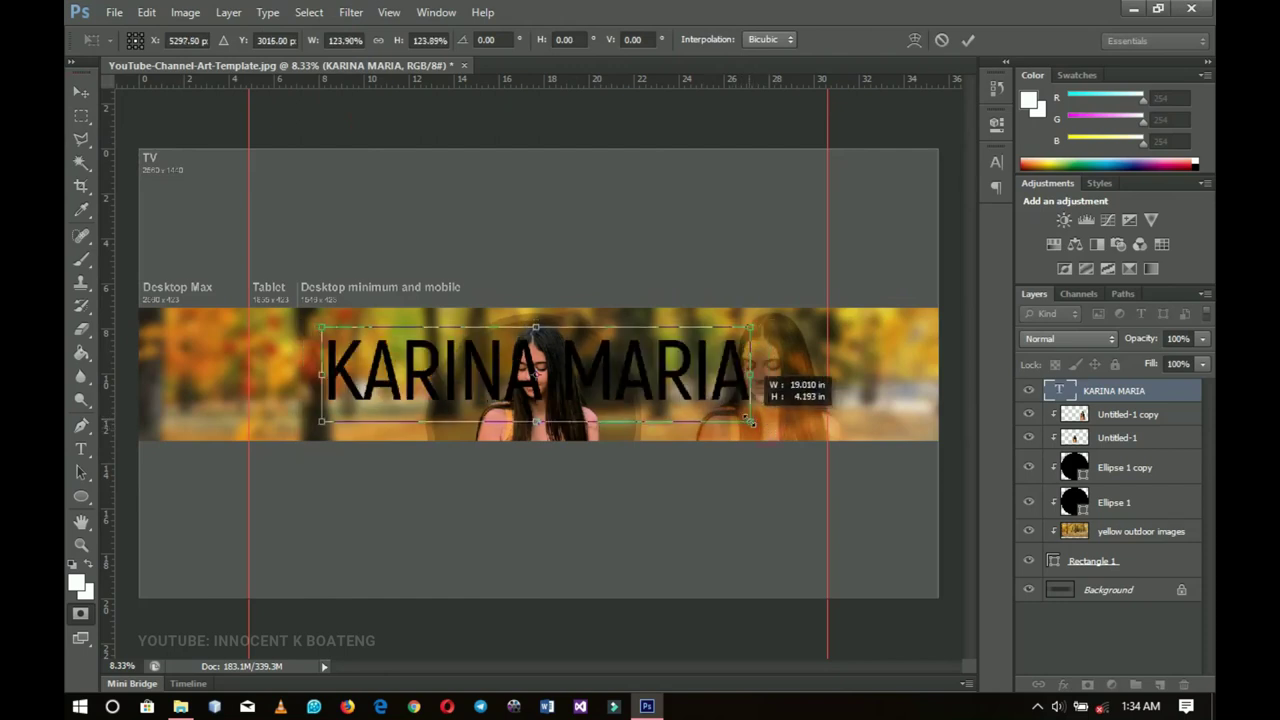
key(Return)
- Add spaces between the two title words to frame the girl's face, then shift it slightly left
key(t)
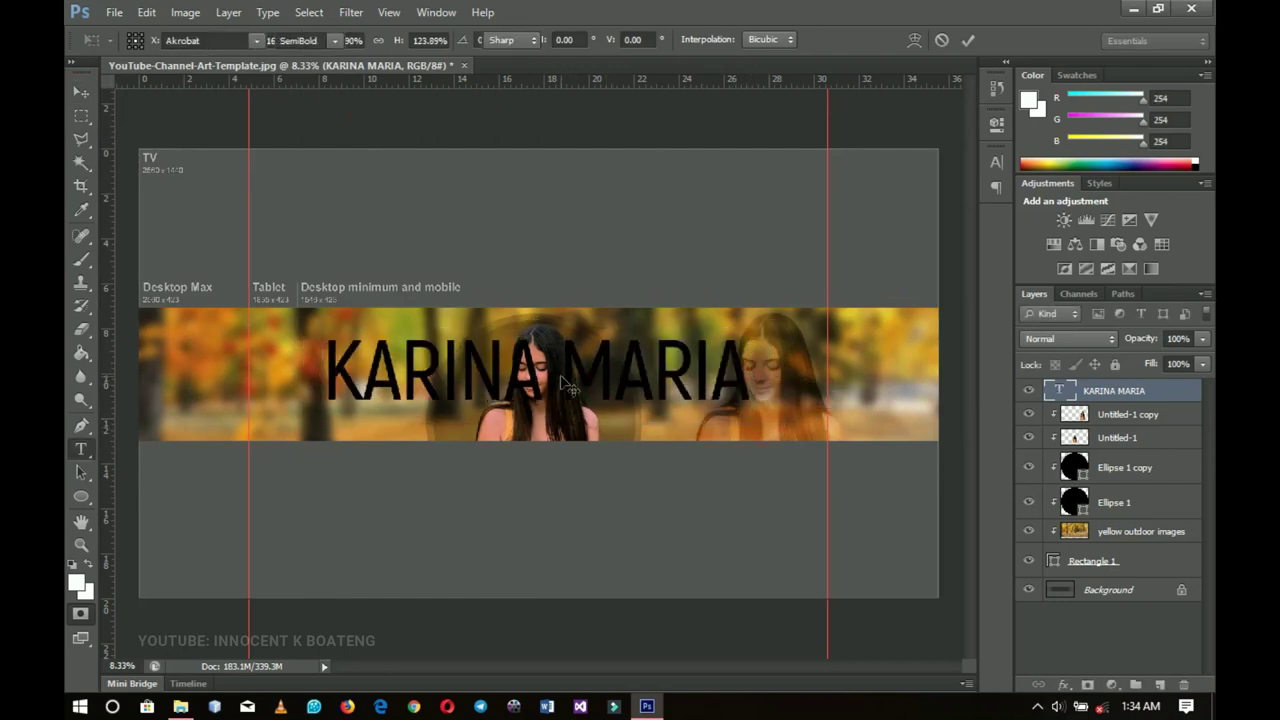
click(562, 370)
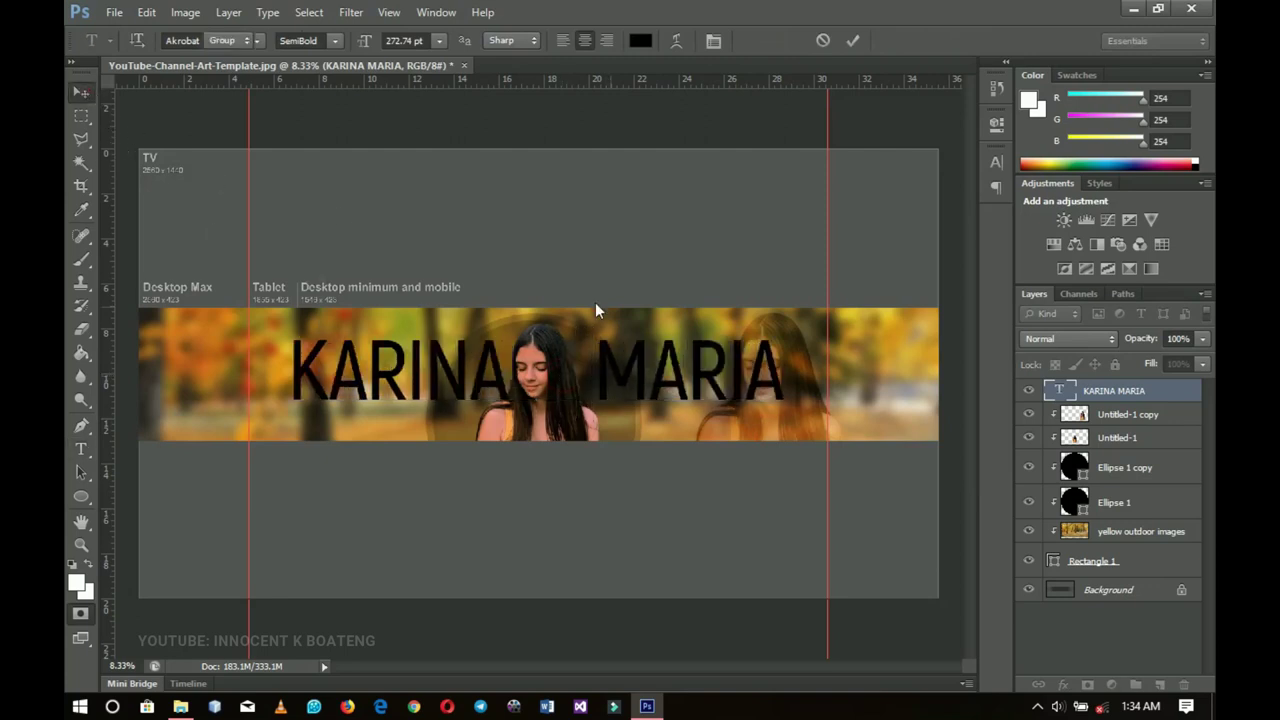
key(ctrl+Return)
key(v)
drag(645, 368, 638, 364)
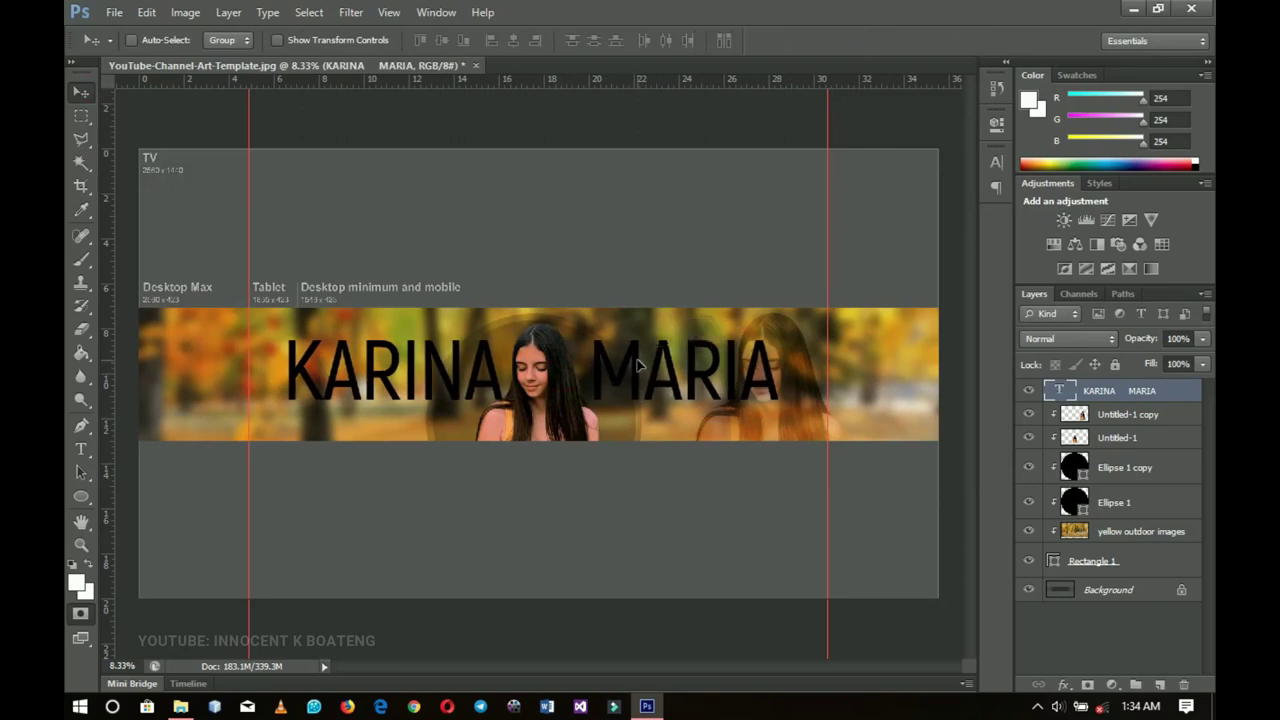
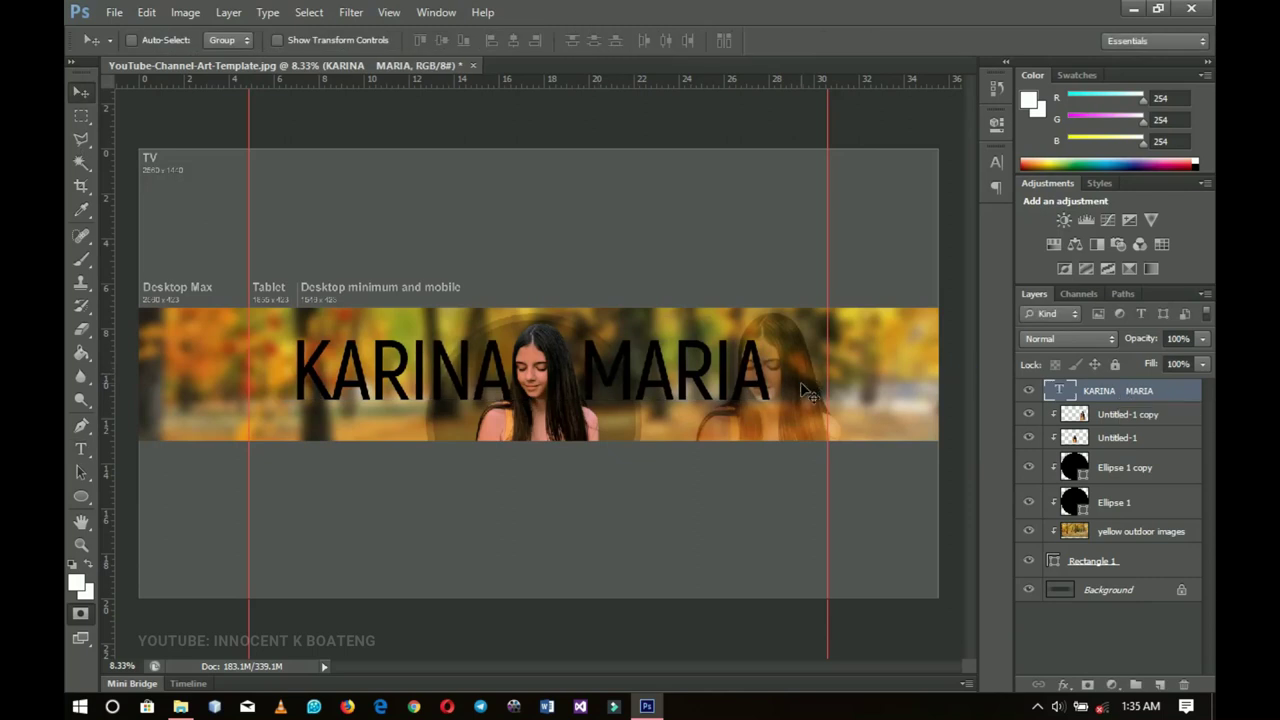
- Fade the name title text layer to 70% opacity
key(7)
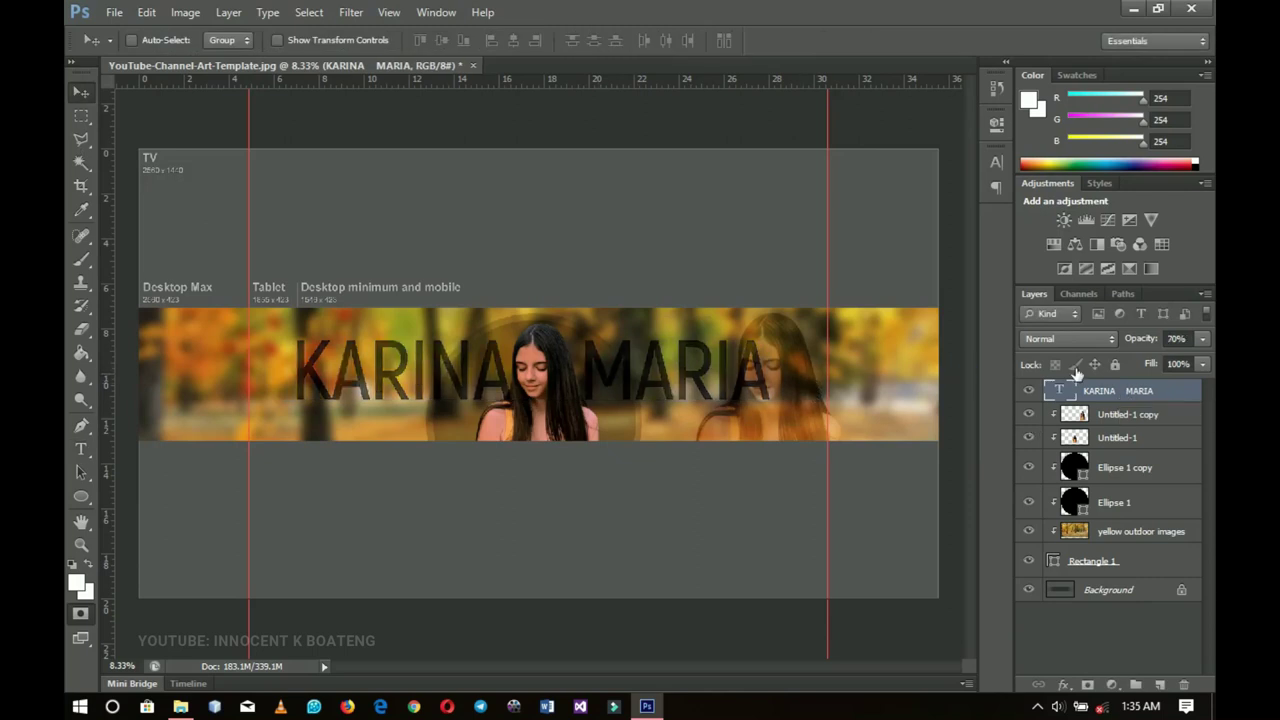
click(1203, 339)
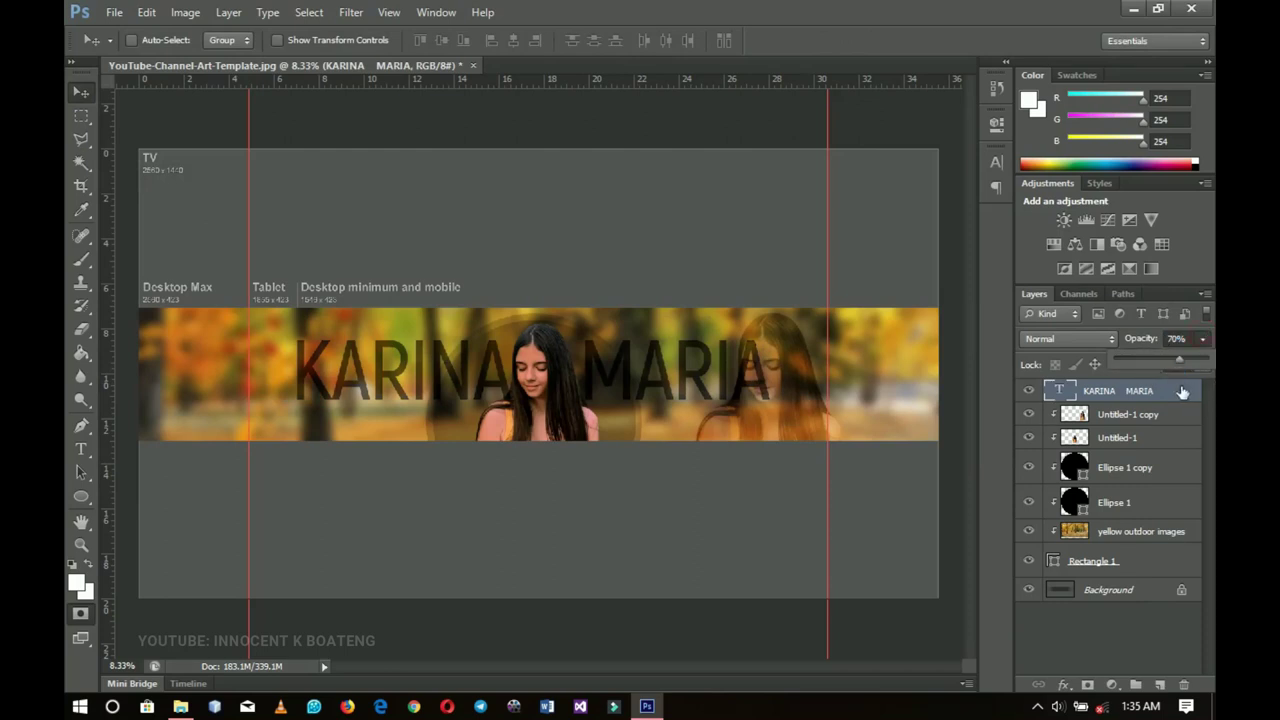
click(584, 402)
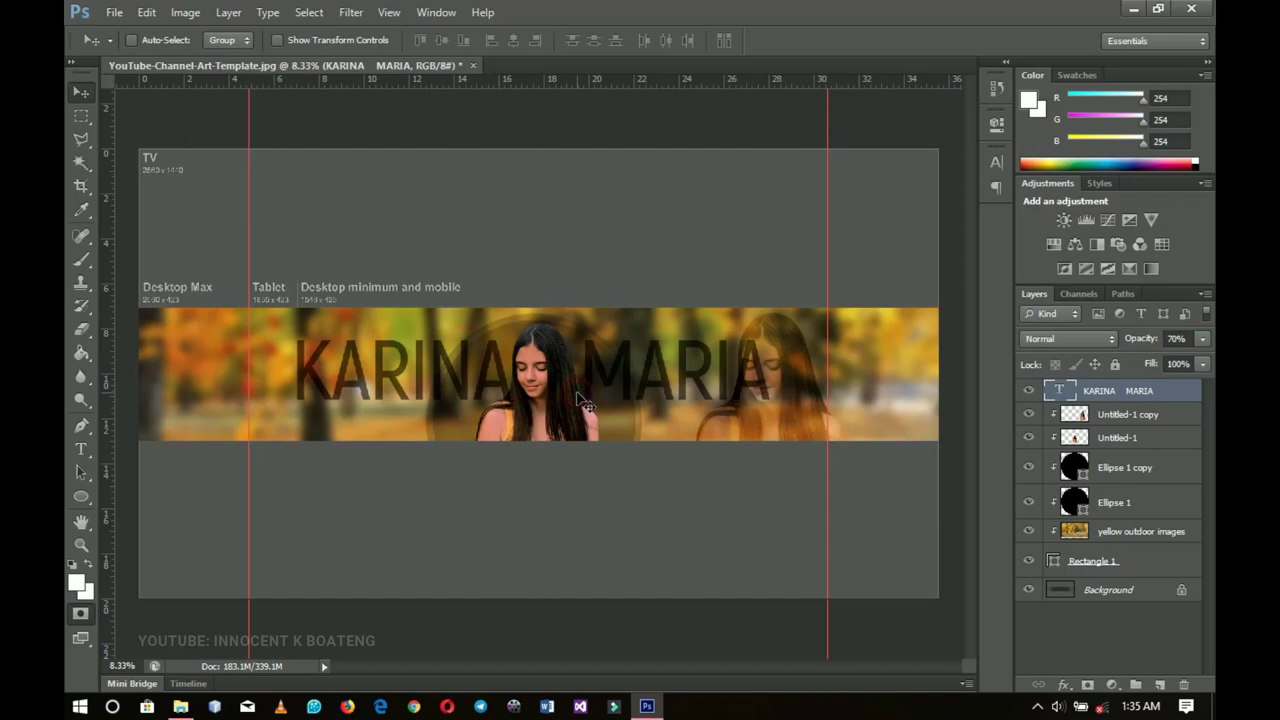
- Scale the title down to about 92% and reposition it over the portraits
key(ctrl+t)
drag(771, 327, 748, 335)
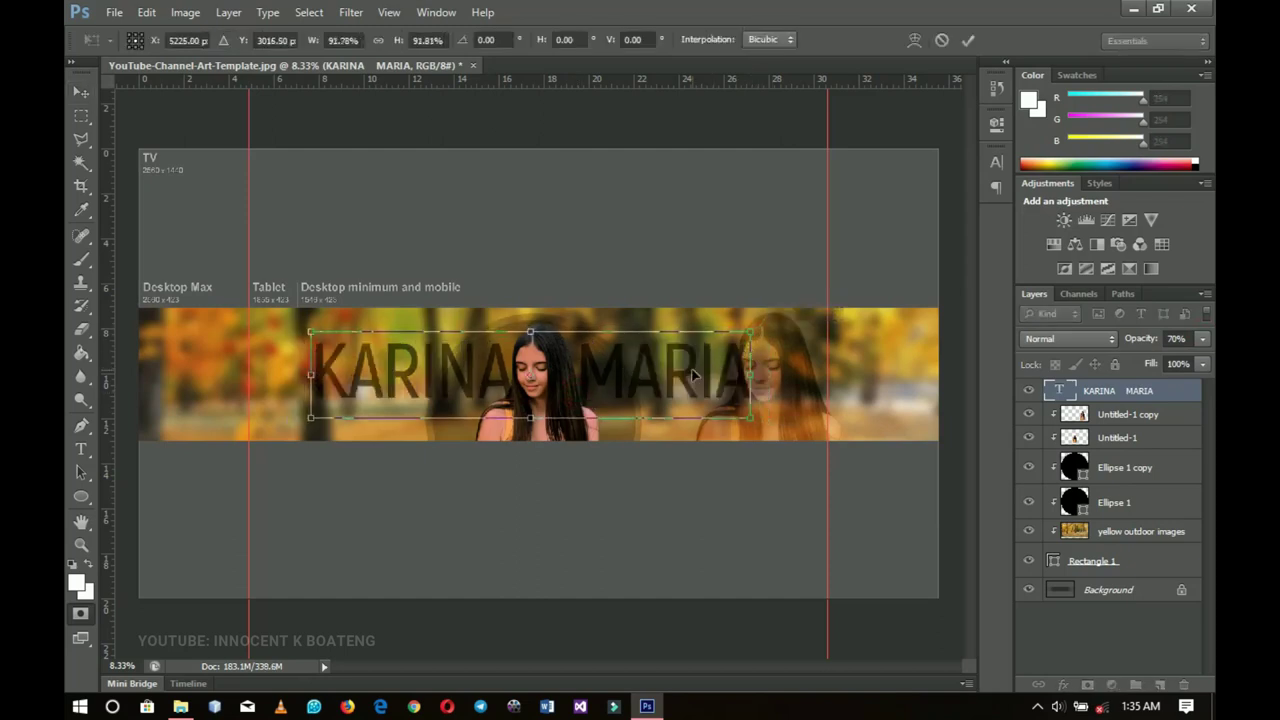
key(Return)
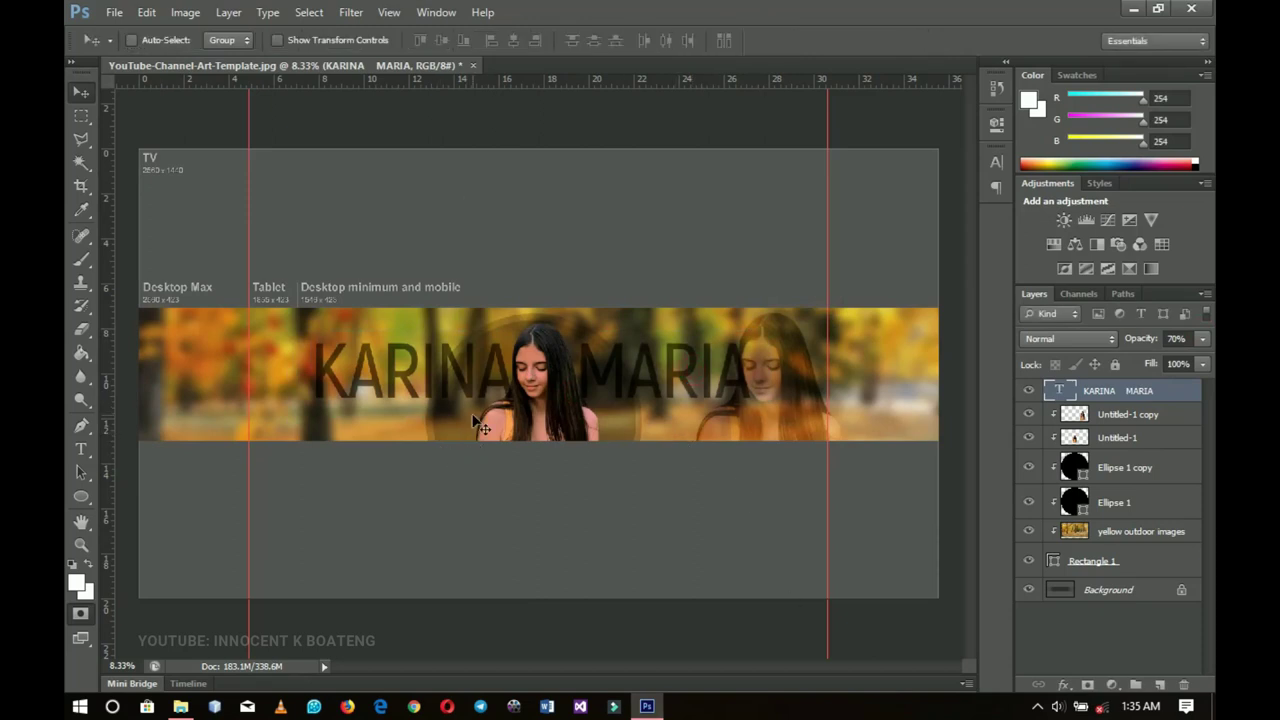
drag(562, 428, 568, 420)
drag(81, 496, 158, 508)
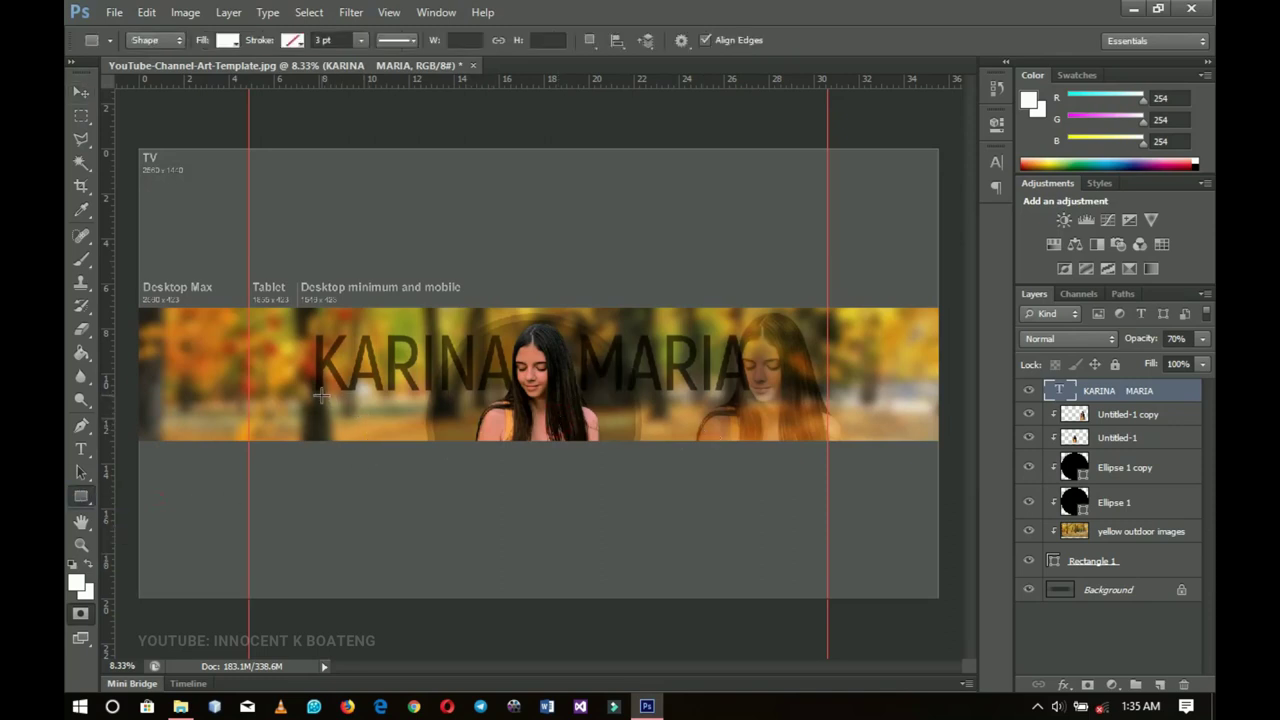
- Draw a long rectangle bar under the title's first word and fill it black
drag(315, 395, 428, 409)
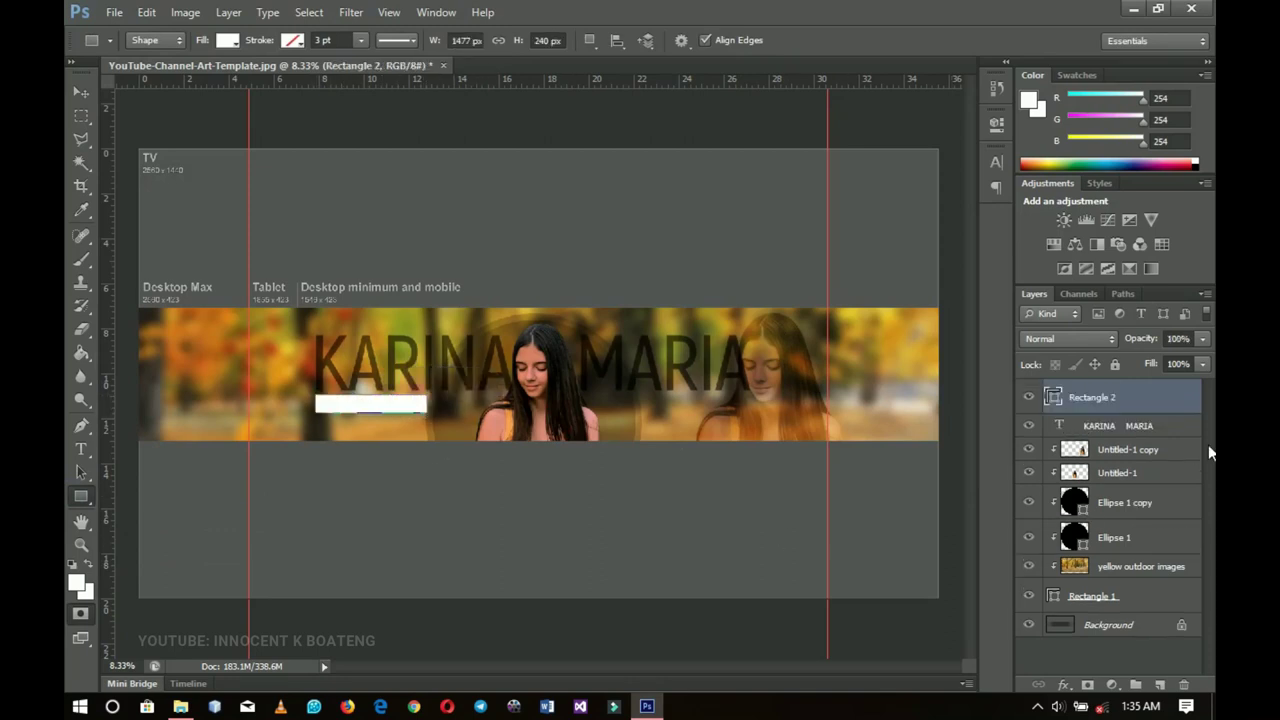
double_click(1054, 398)
drag(985, 440, 790, 682)
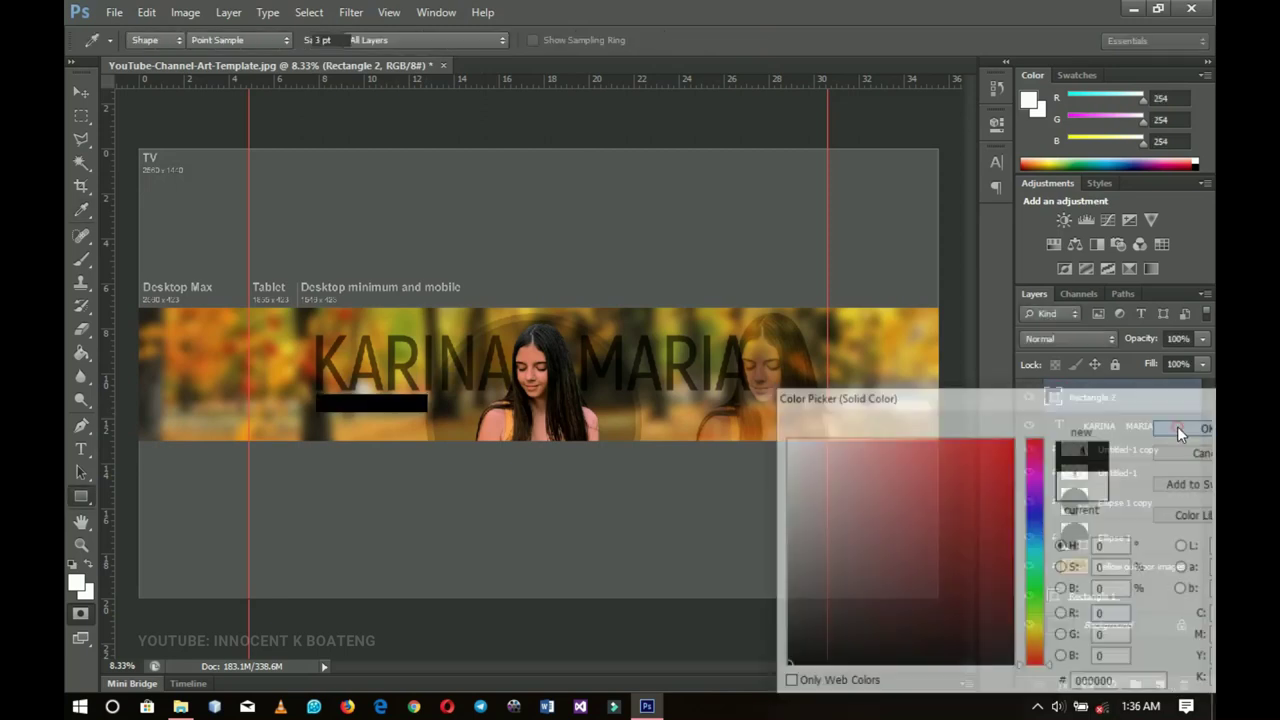
click(1180, 427)
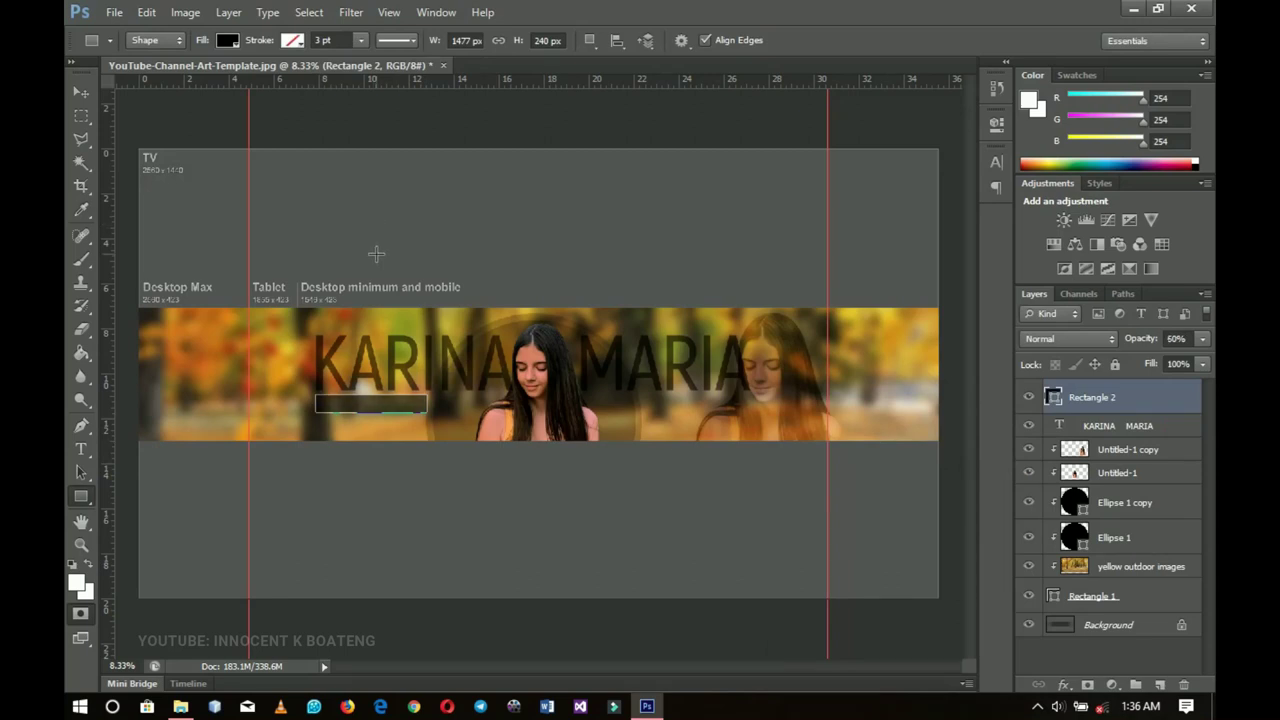
- Set the bar to 50% opacity and duplicate it under the second word
click(80, 92)
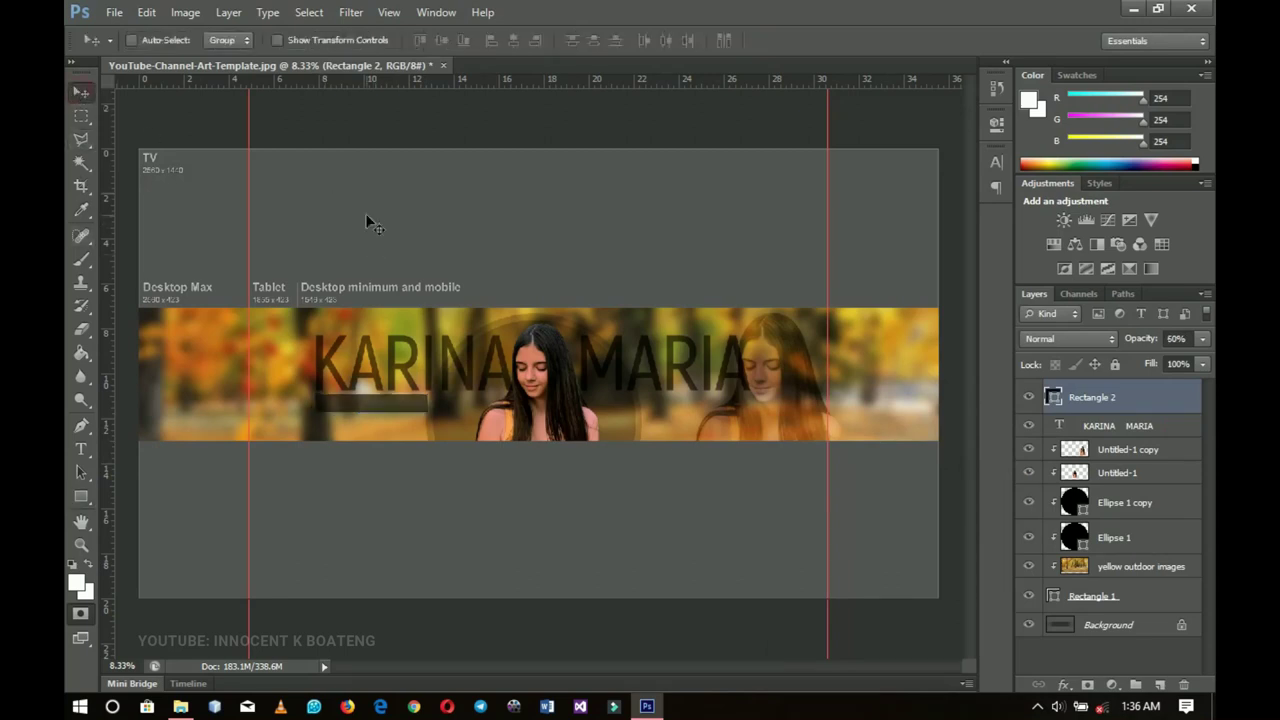
key(5)
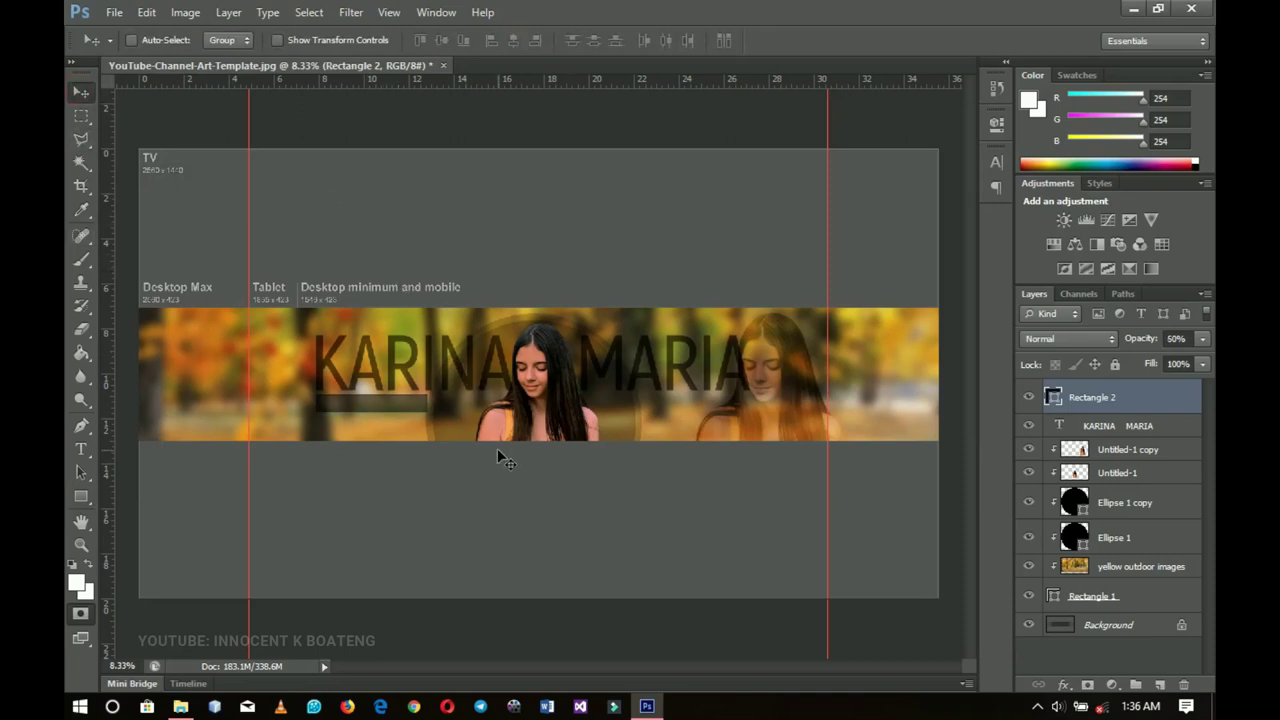
key(ctrl+j)
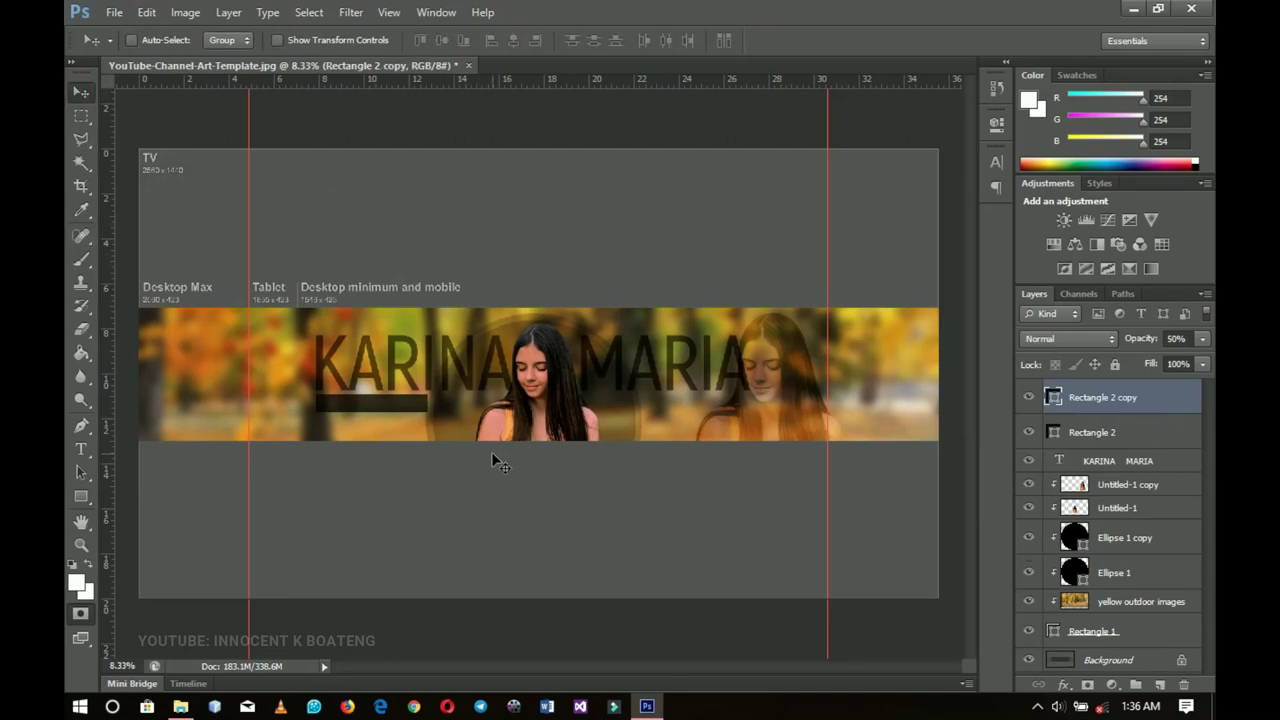
drag(394, 416, 724, 414)
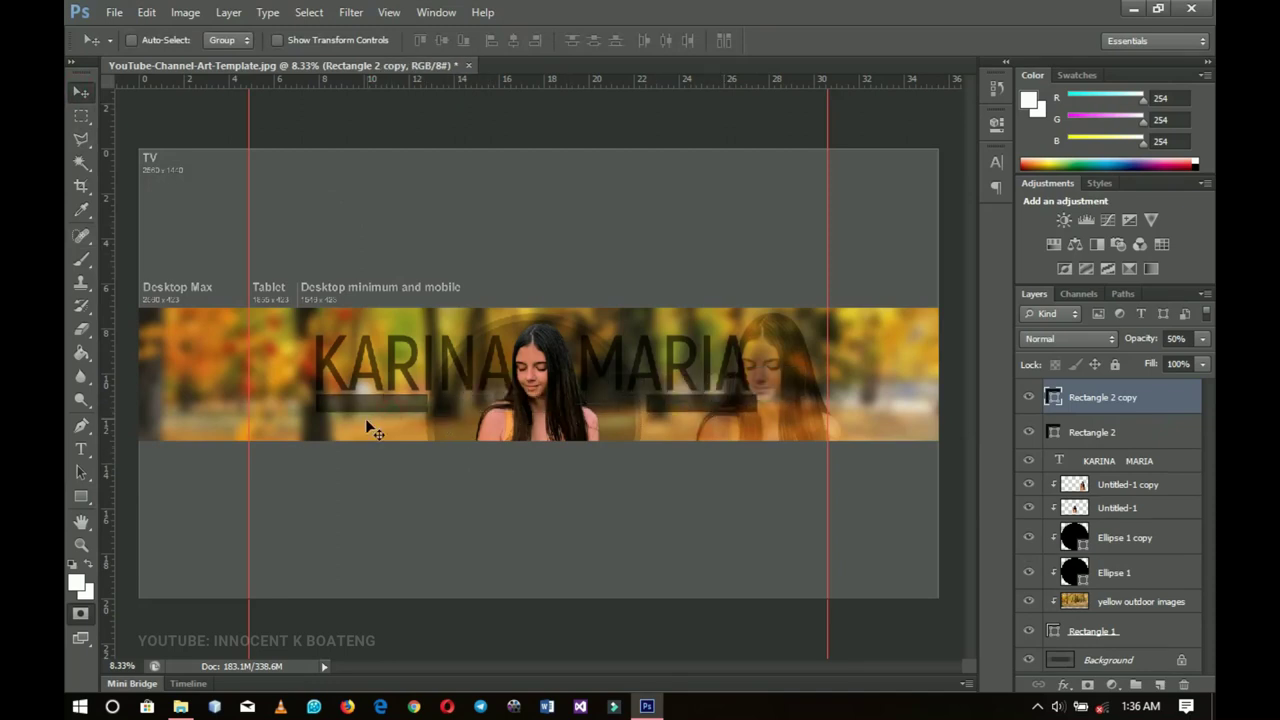
key(z)
click(340, 438)
click(314, 420)
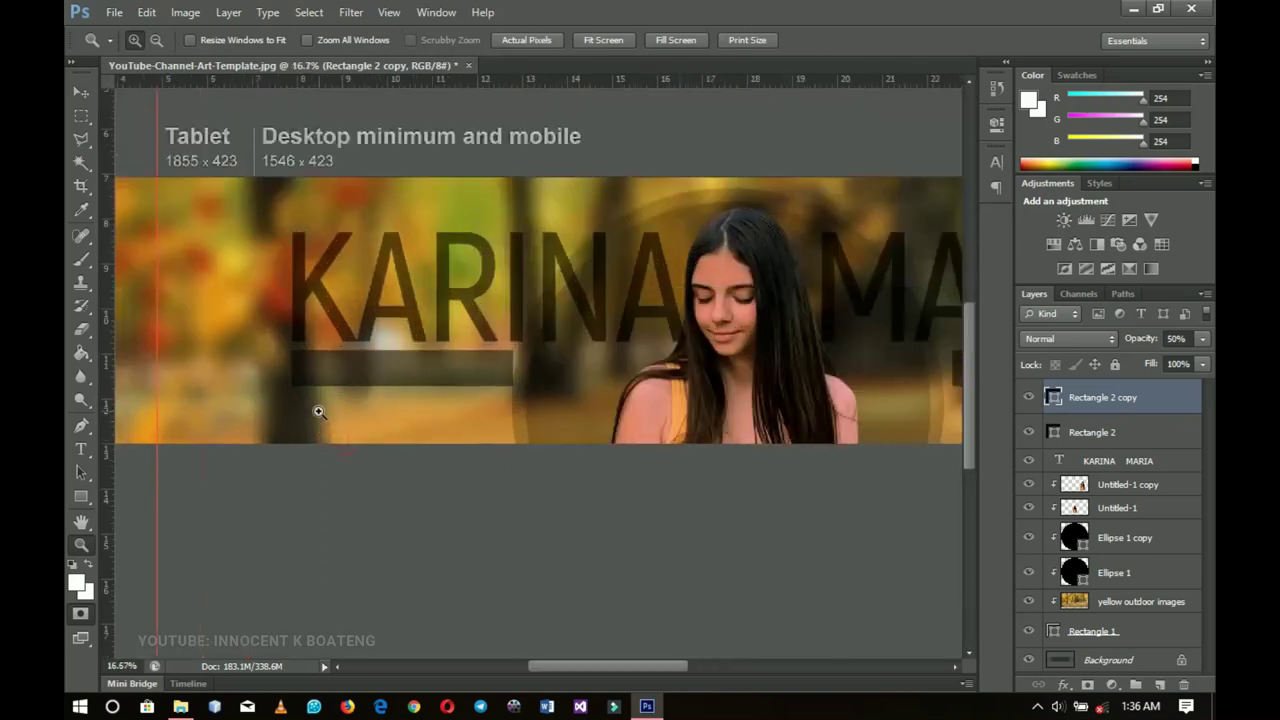
- Open the social media icons file in Photoshop from the Channel Art folder
key(v)
ctrl+click(360, 380)
key(alt+Tab)
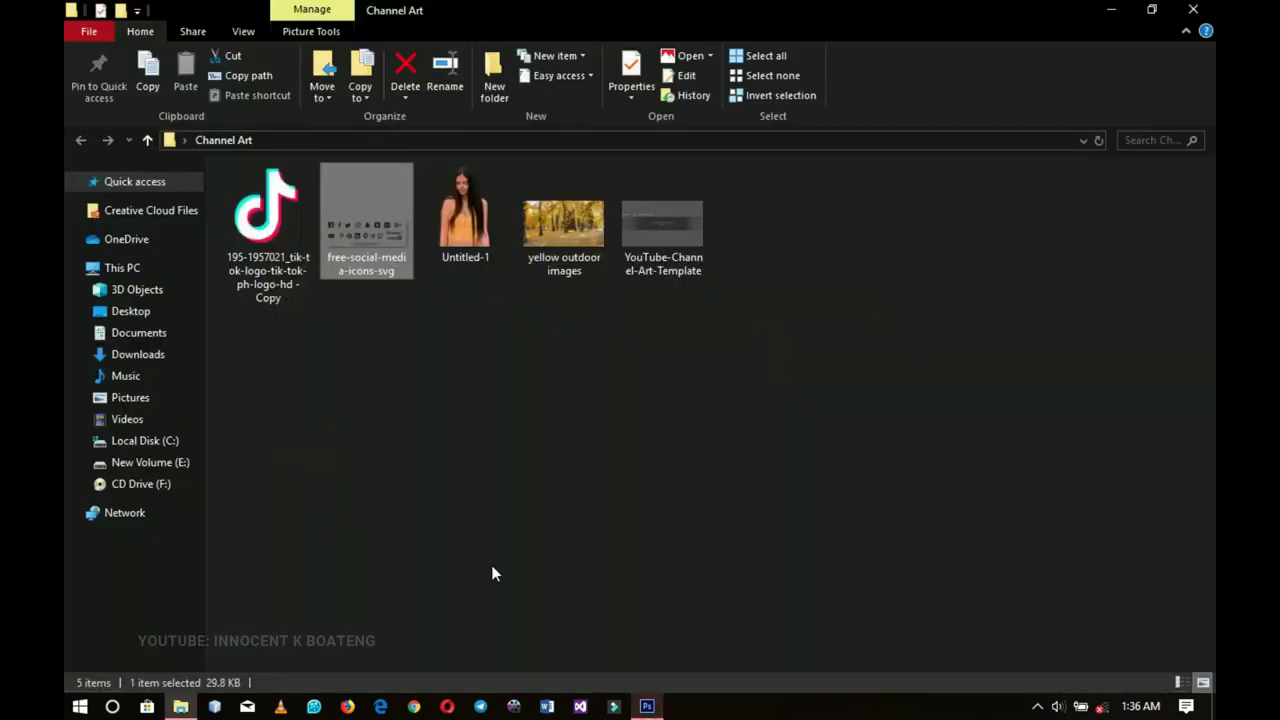
drag(367, 262, 480, 357)
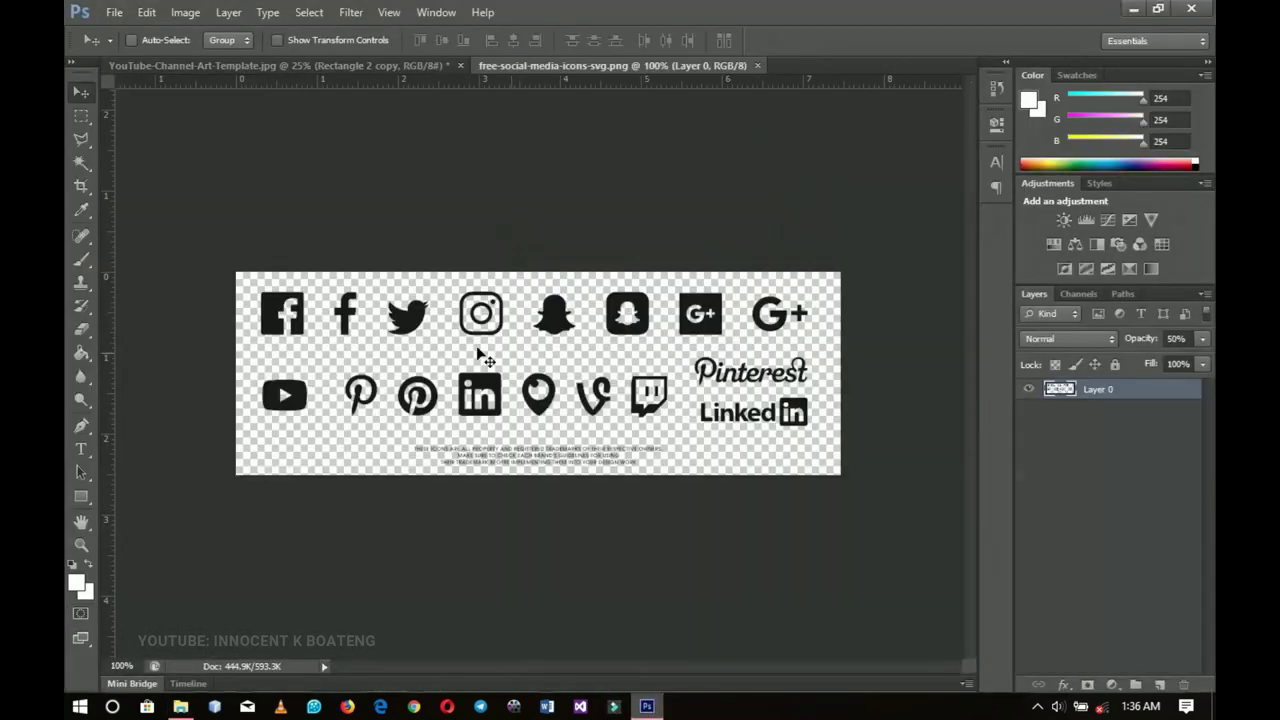
- Copy the Instagram icon to its own layer and drag it onto the left bar
key(m)
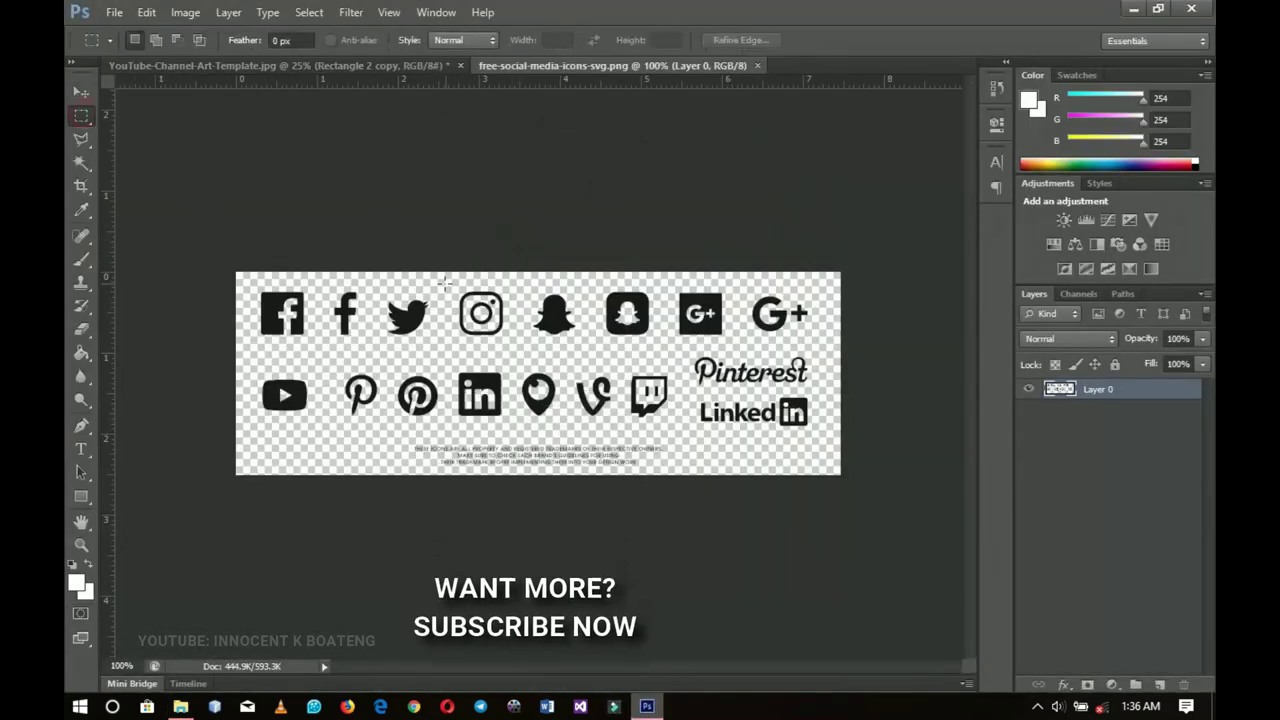
drag(454, 278, 512, 358)
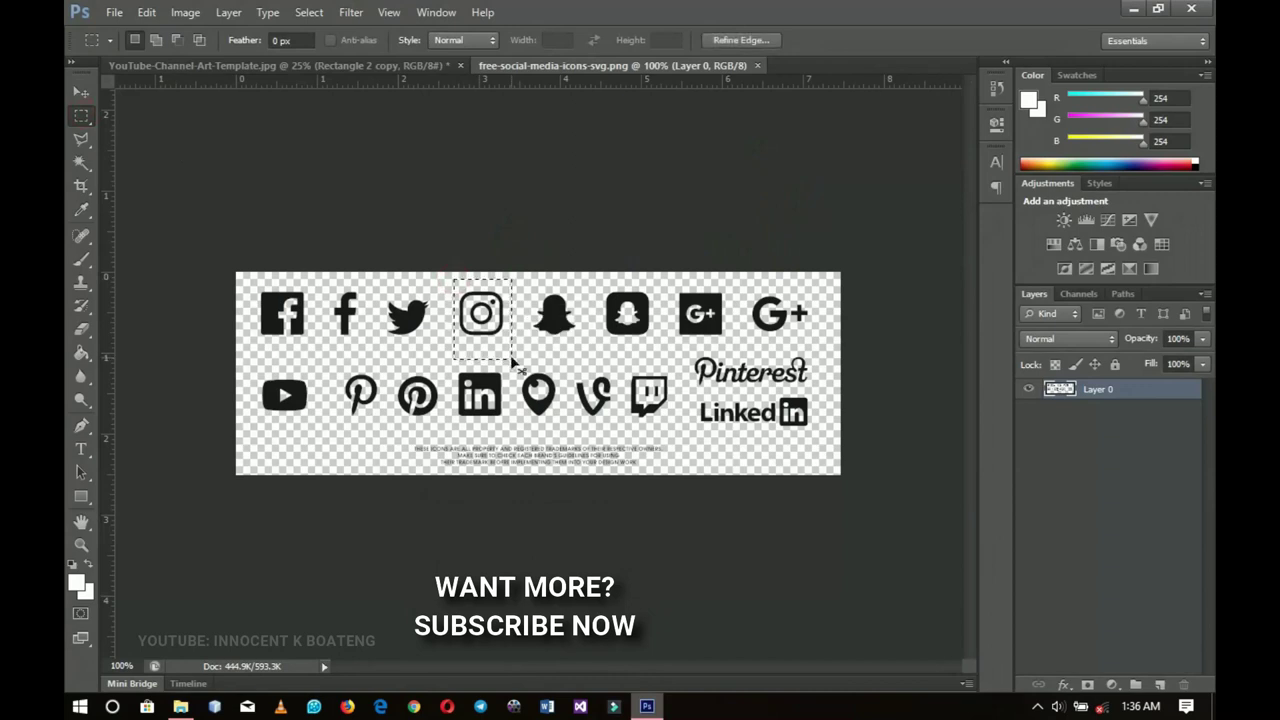
key(ctrl+j)
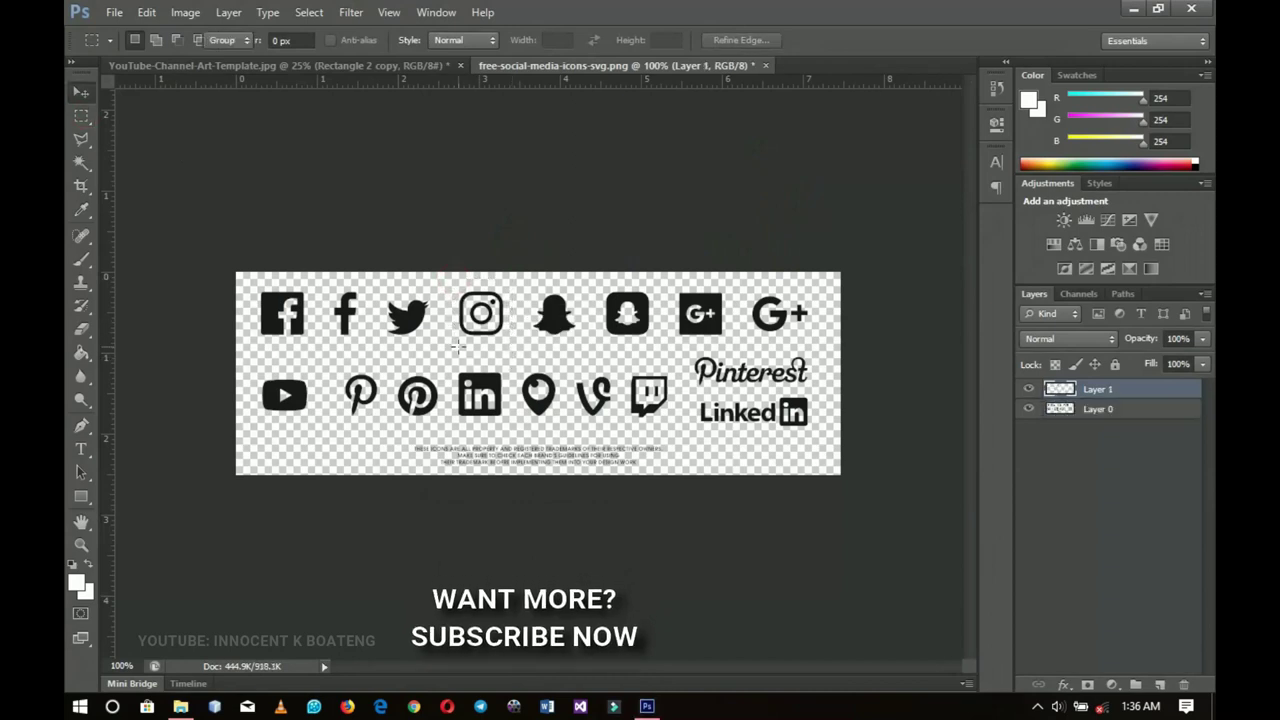
key(v)
drag(524, 374, 329, 383)
key(ctrl+t)
- Give the Instagram icon layer a white (#ffffff) Color Overlay blending option
key(Return)
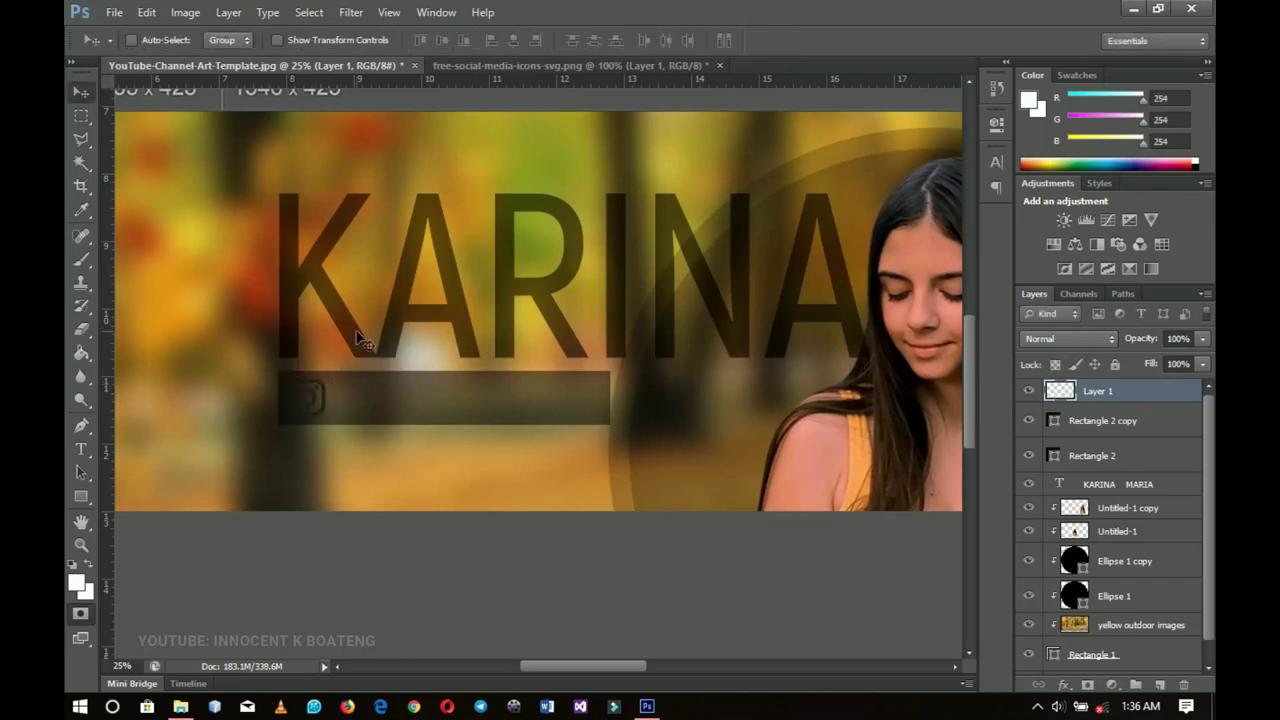
right_click(1085, 397)
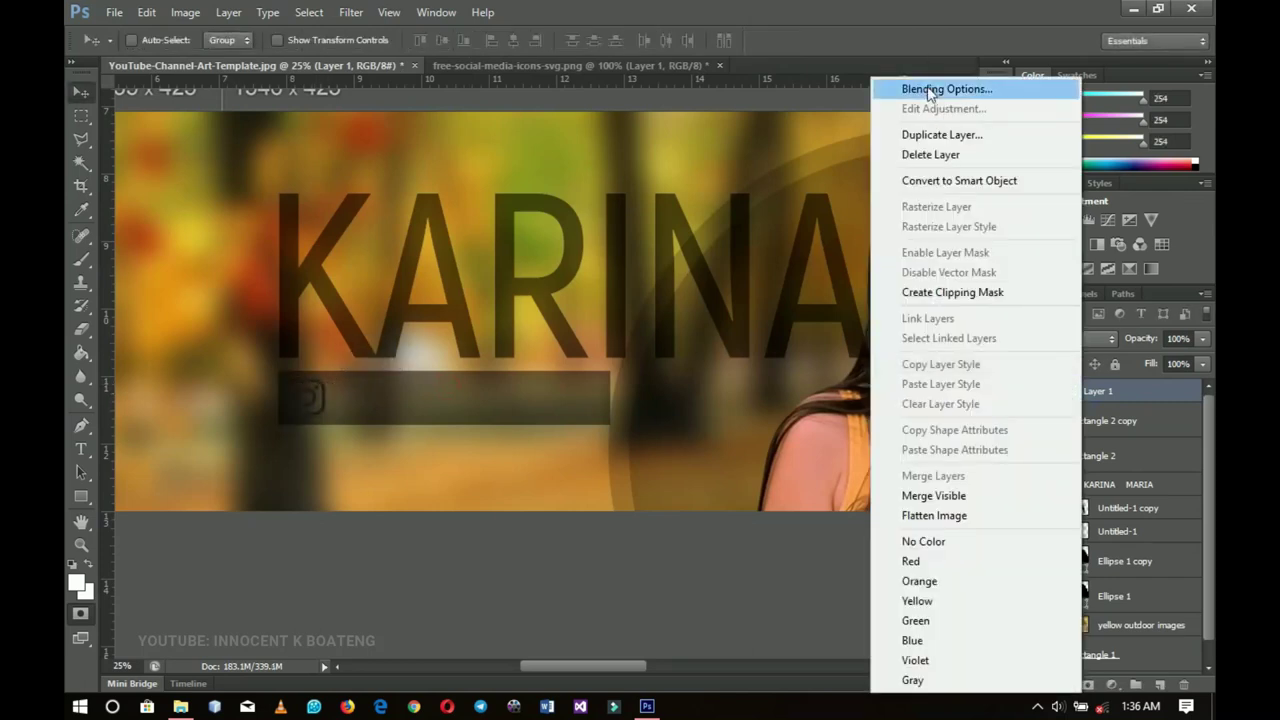
click(927, 86)
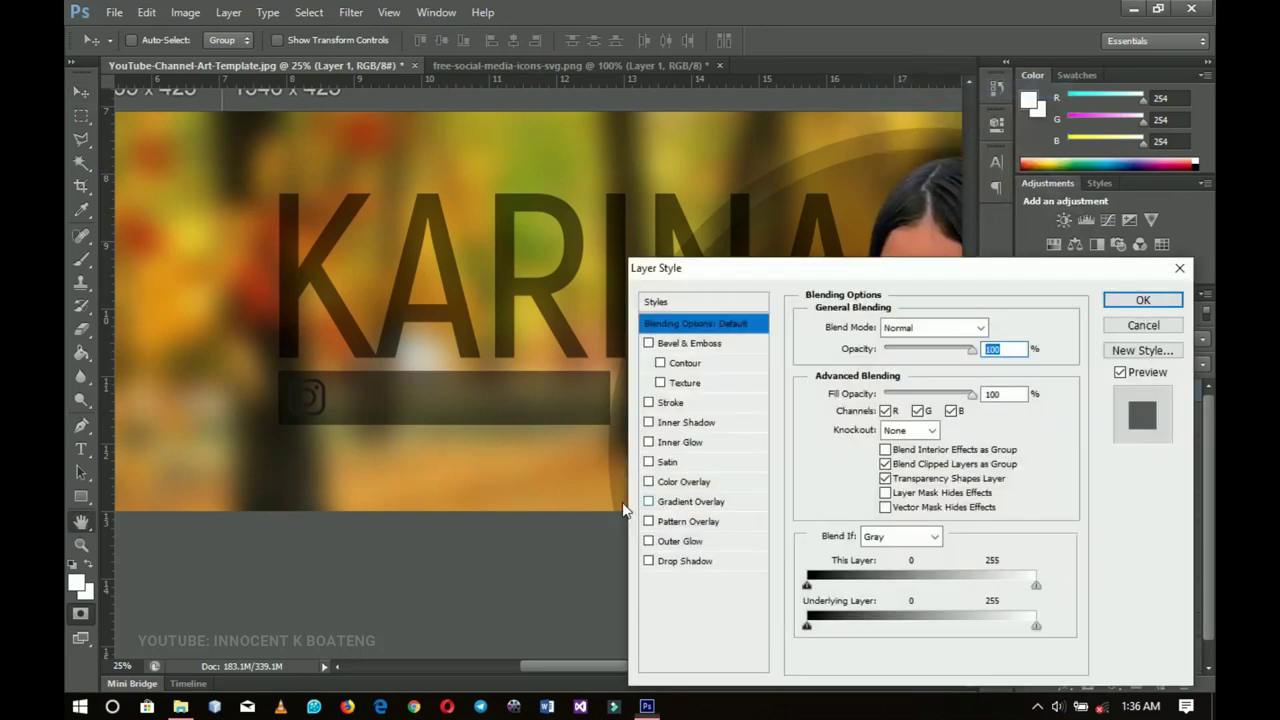
click(760, 477)
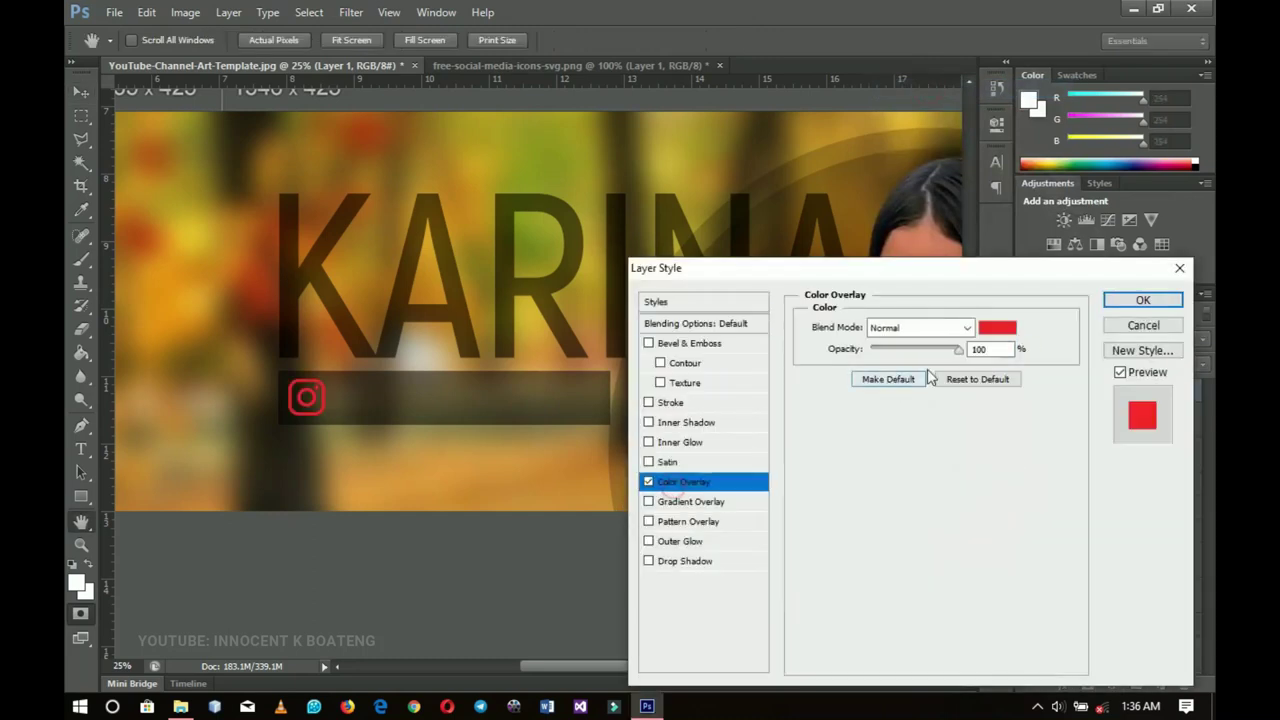
click(997, 327)
click(729, 371)
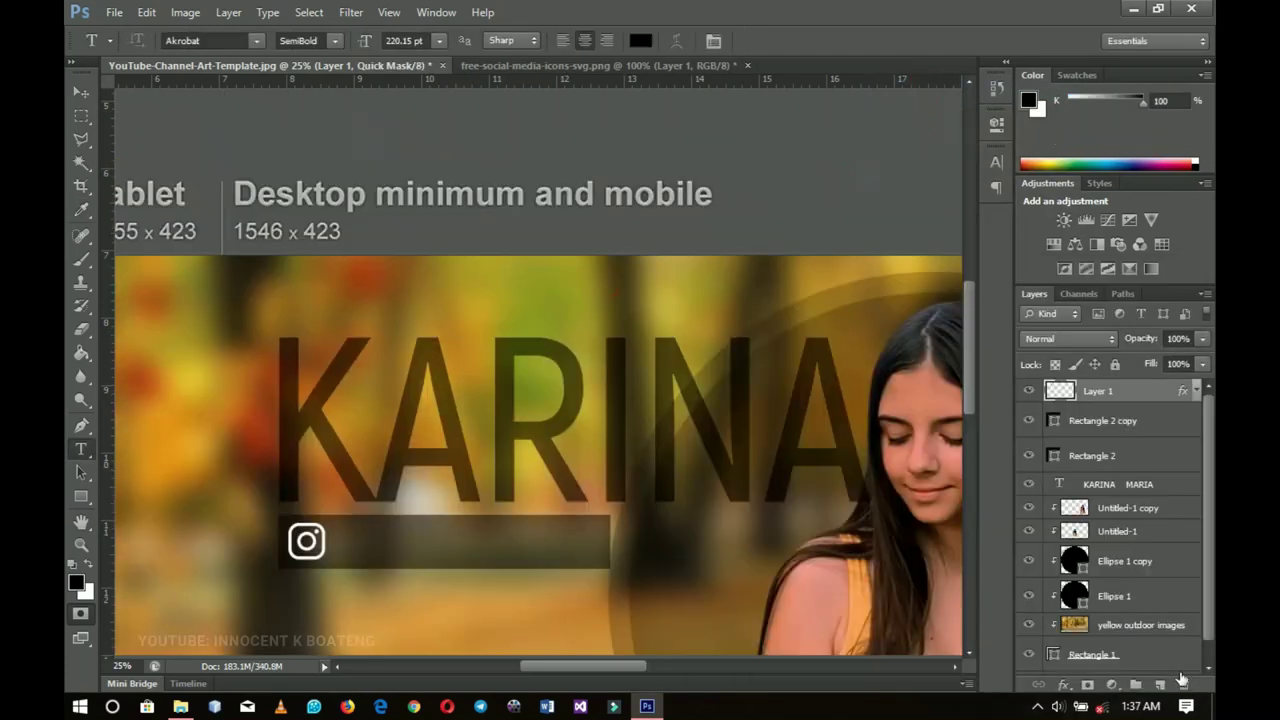
- Type the Instagram handle text below the left bar
click(1160, 684)
key(q)
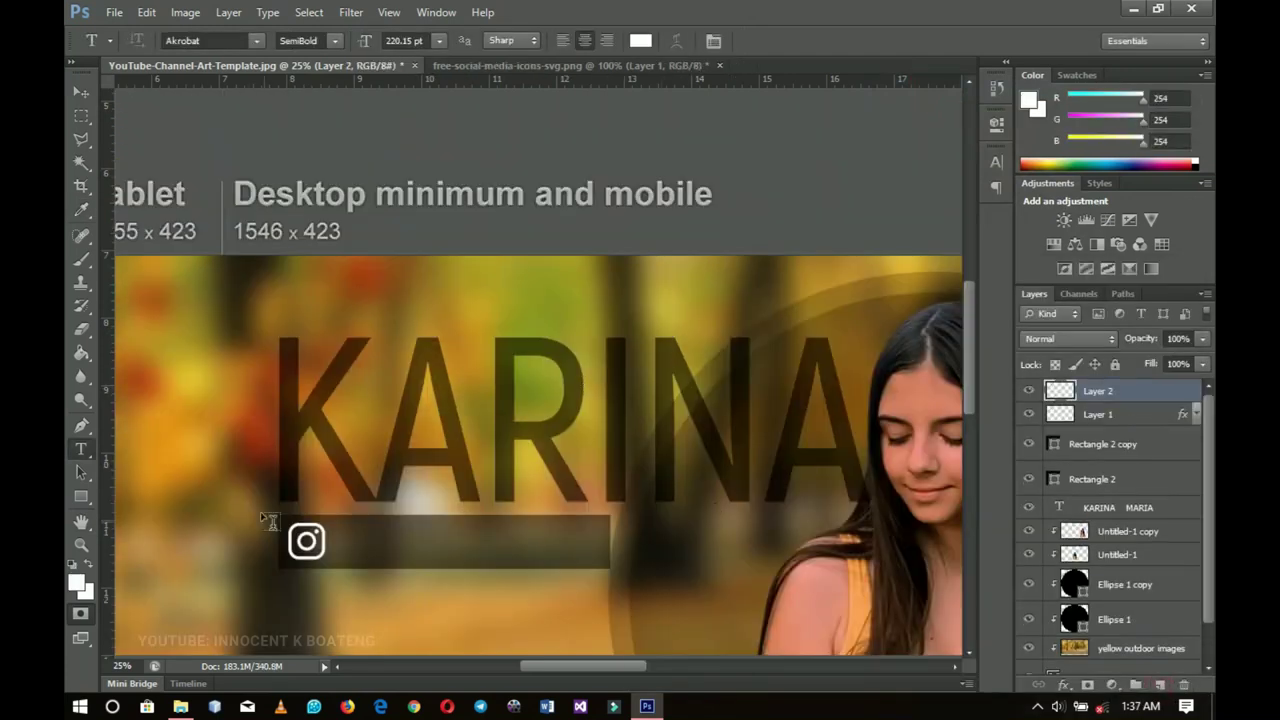
scroll(428, 591, down, 3)
click(386, 508)
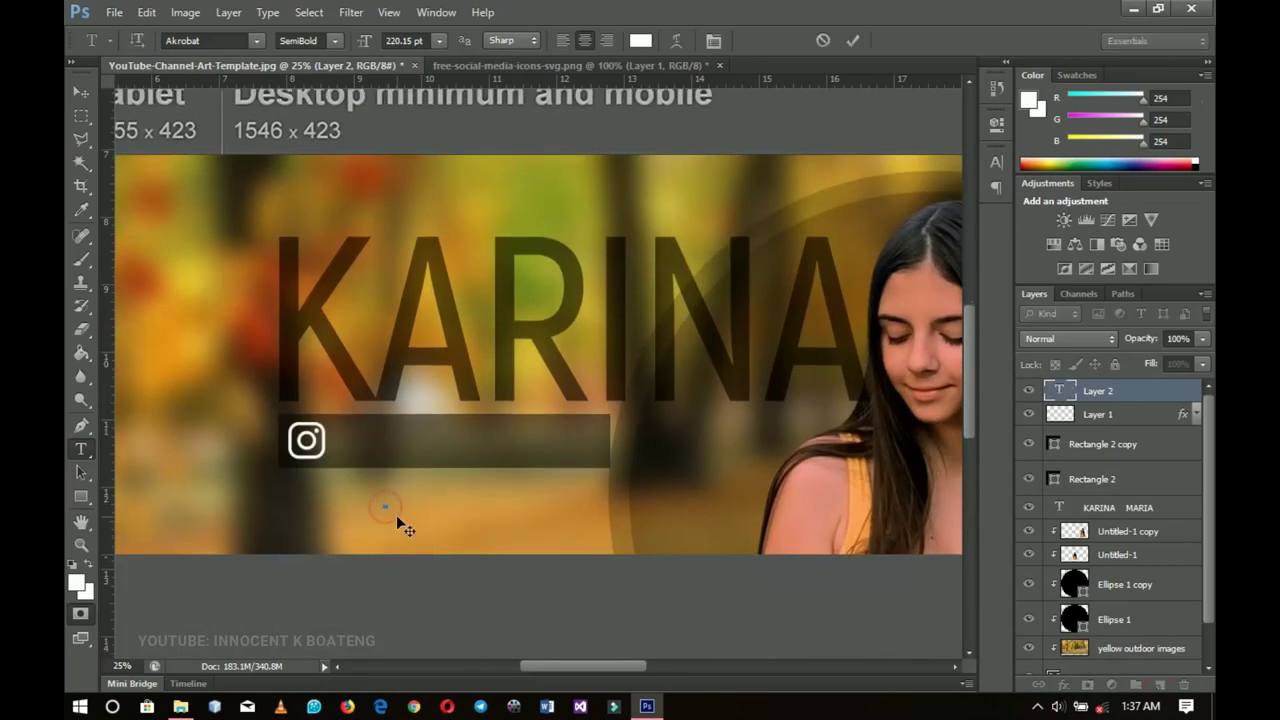
text(KA)
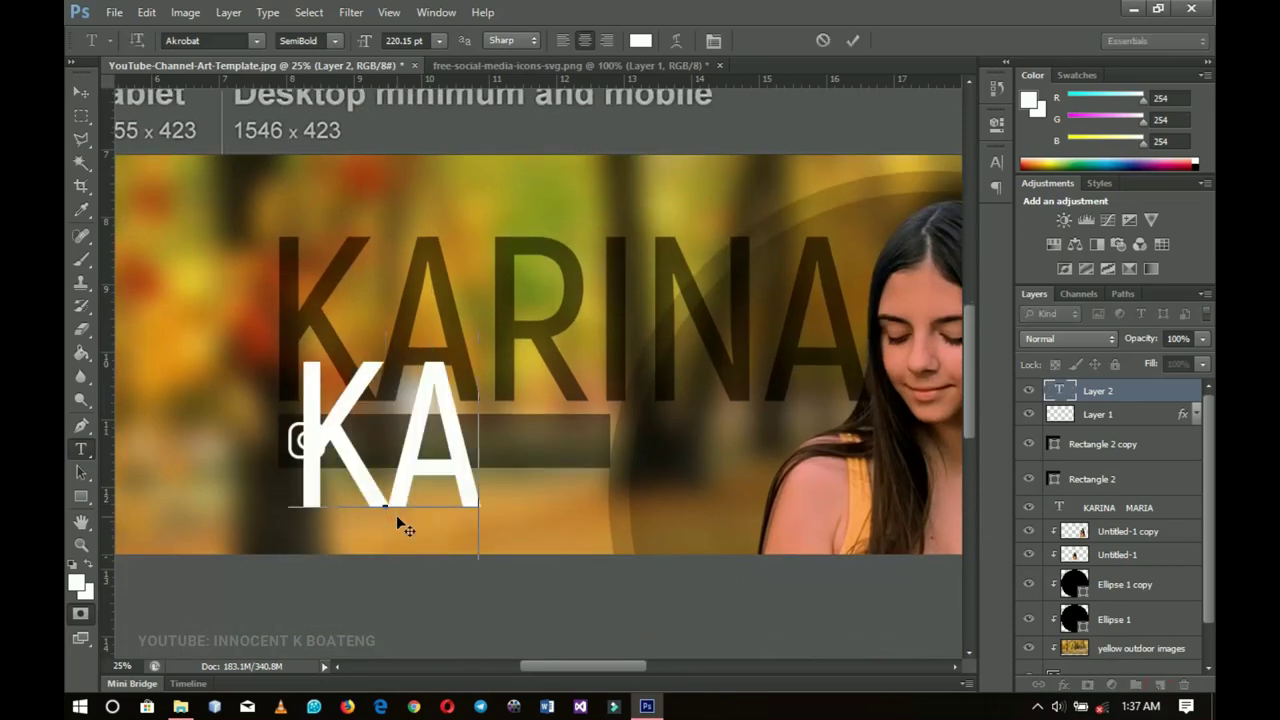
key(BackSpace)
text(ar)
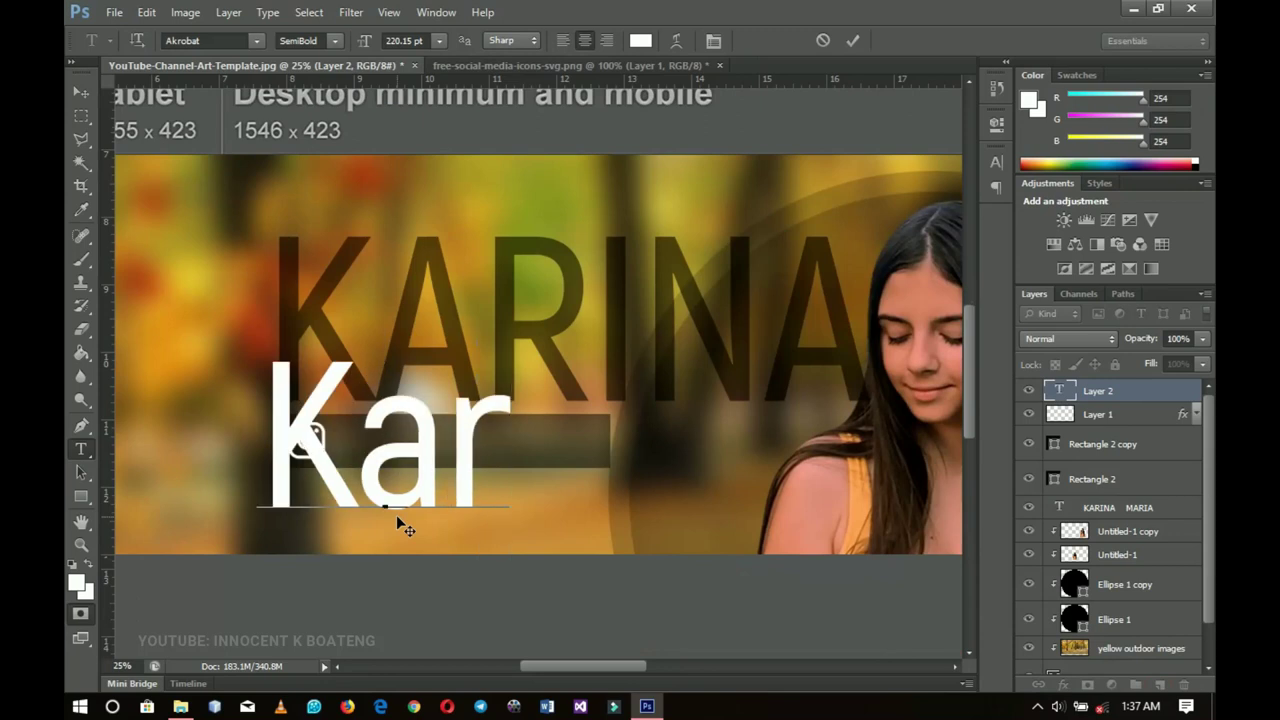
text(inamari)
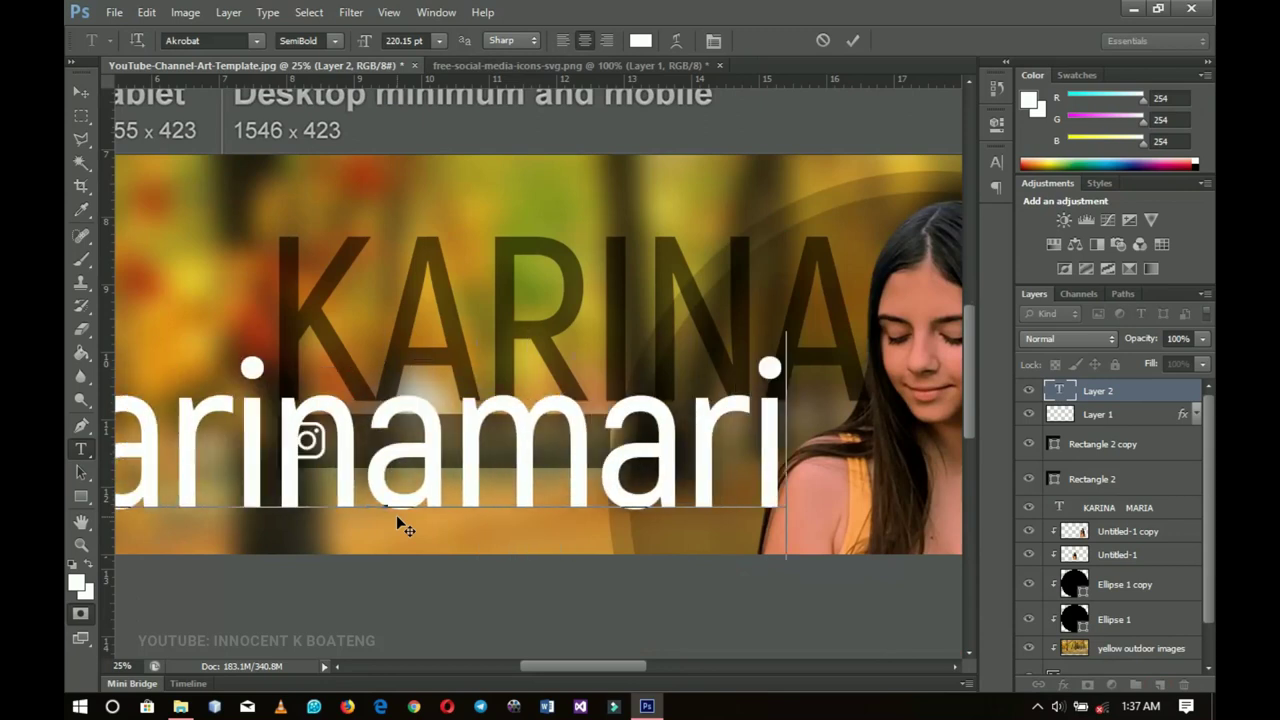
text(.off)
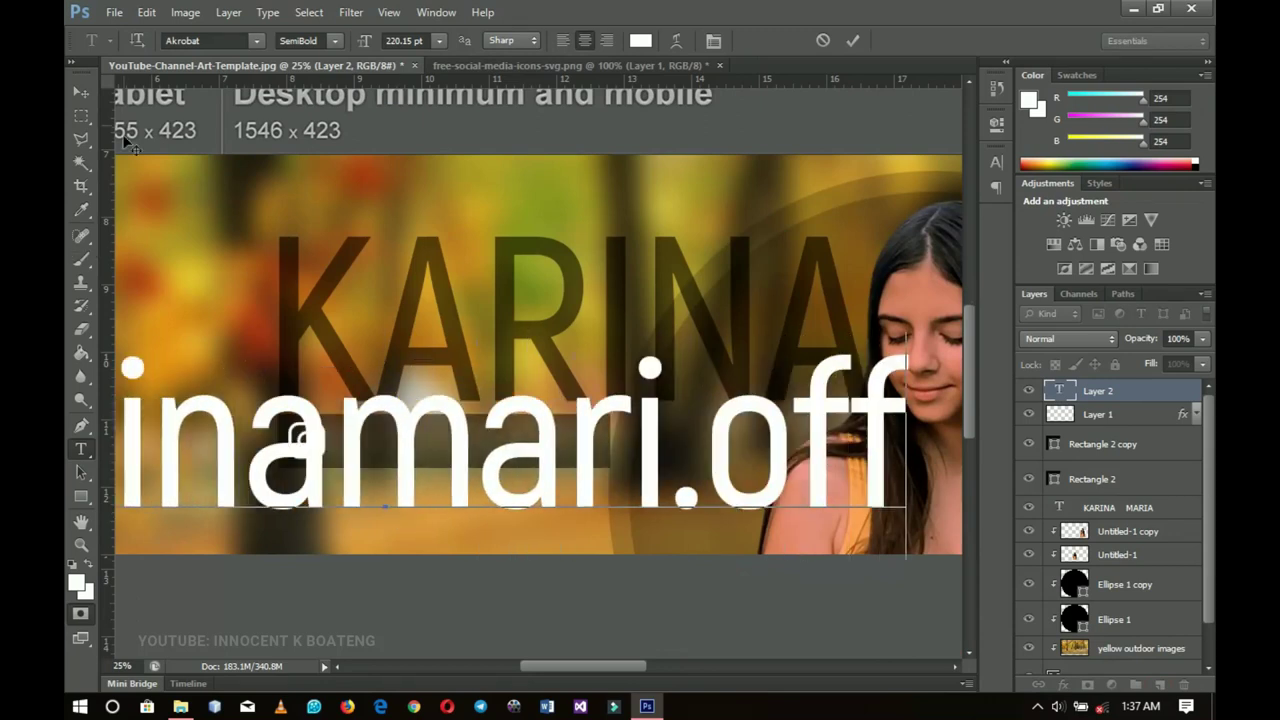
- Scale the handle text to about 76% beside the icon and zoom out
click(81, 92)
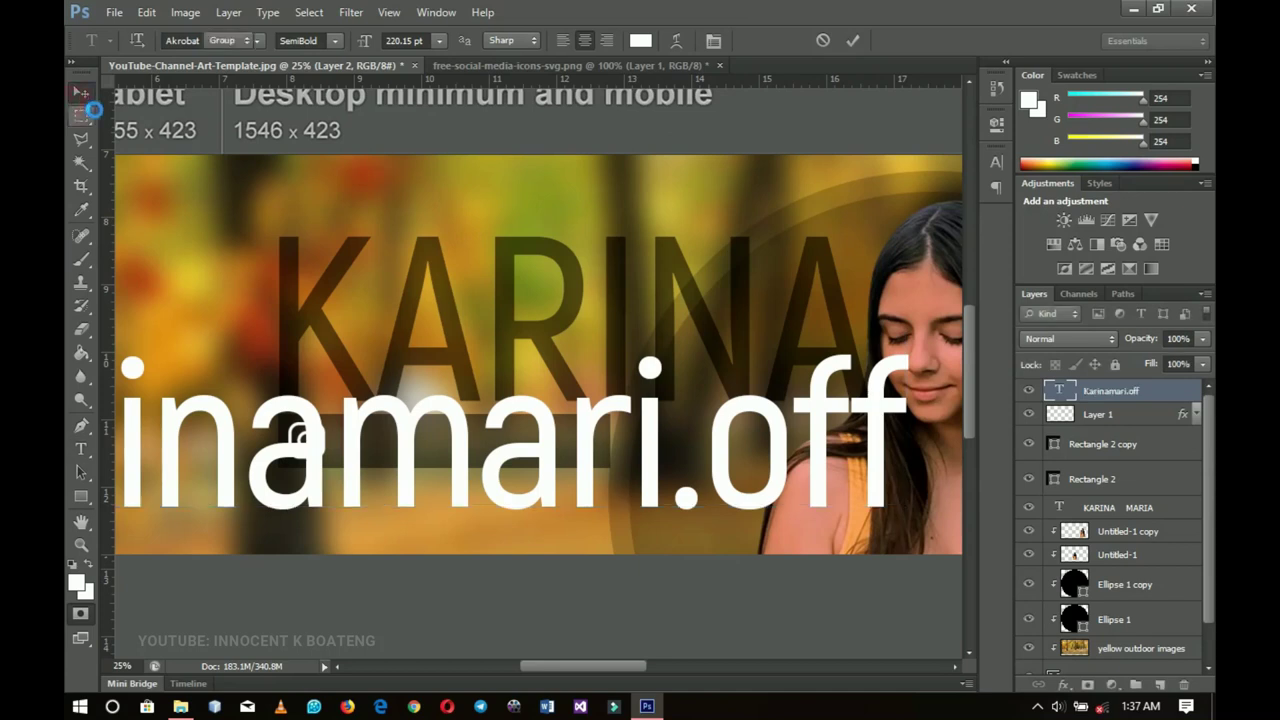
key(ctrl+t)
drag(908, 333, 513, 440)
key(Return)
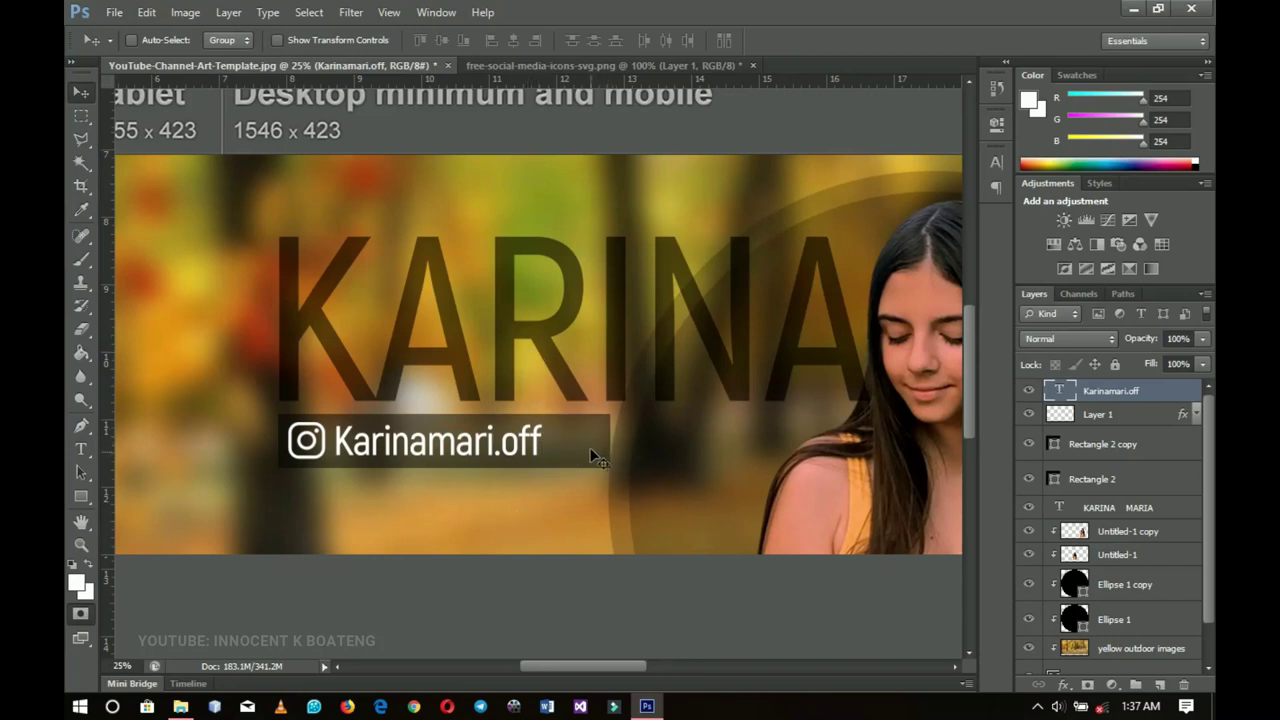
key(z)
alt+click(798, 465)
key(v)
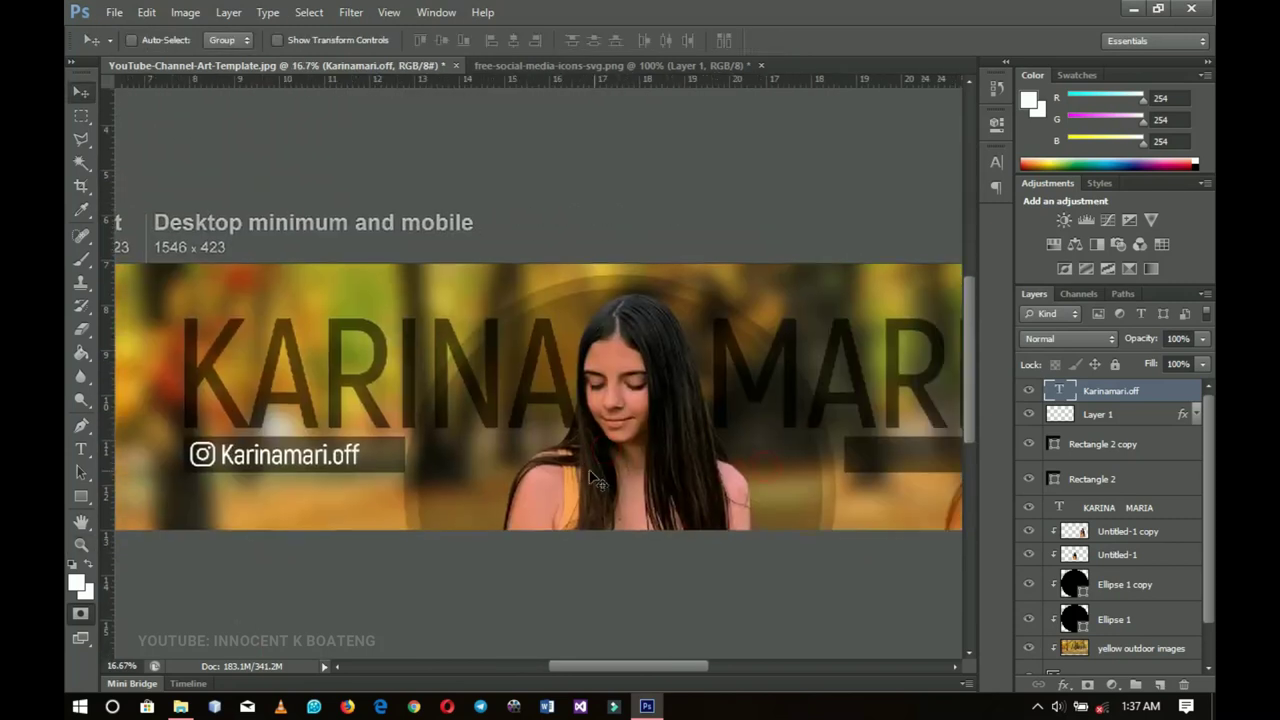
- Duplicate the Instagram icon and handle text and move the copy to the right bar
click(1098, 414)
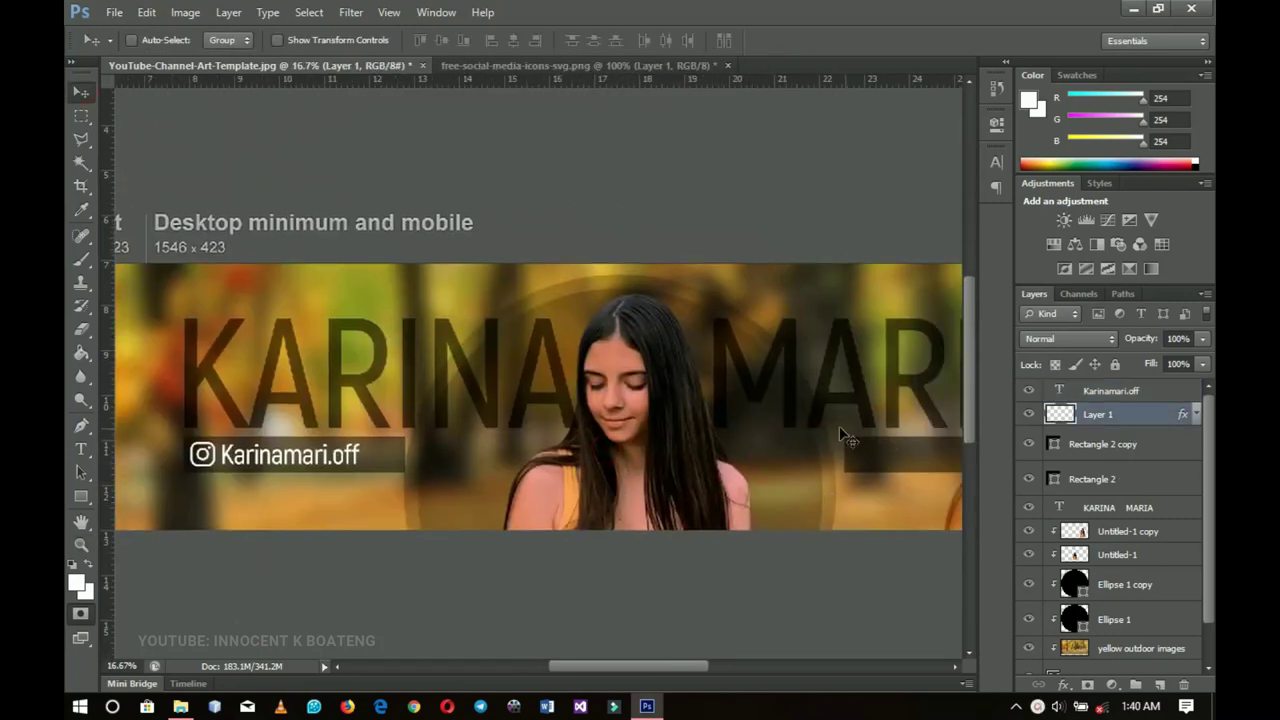
shift+click(1127, 389)
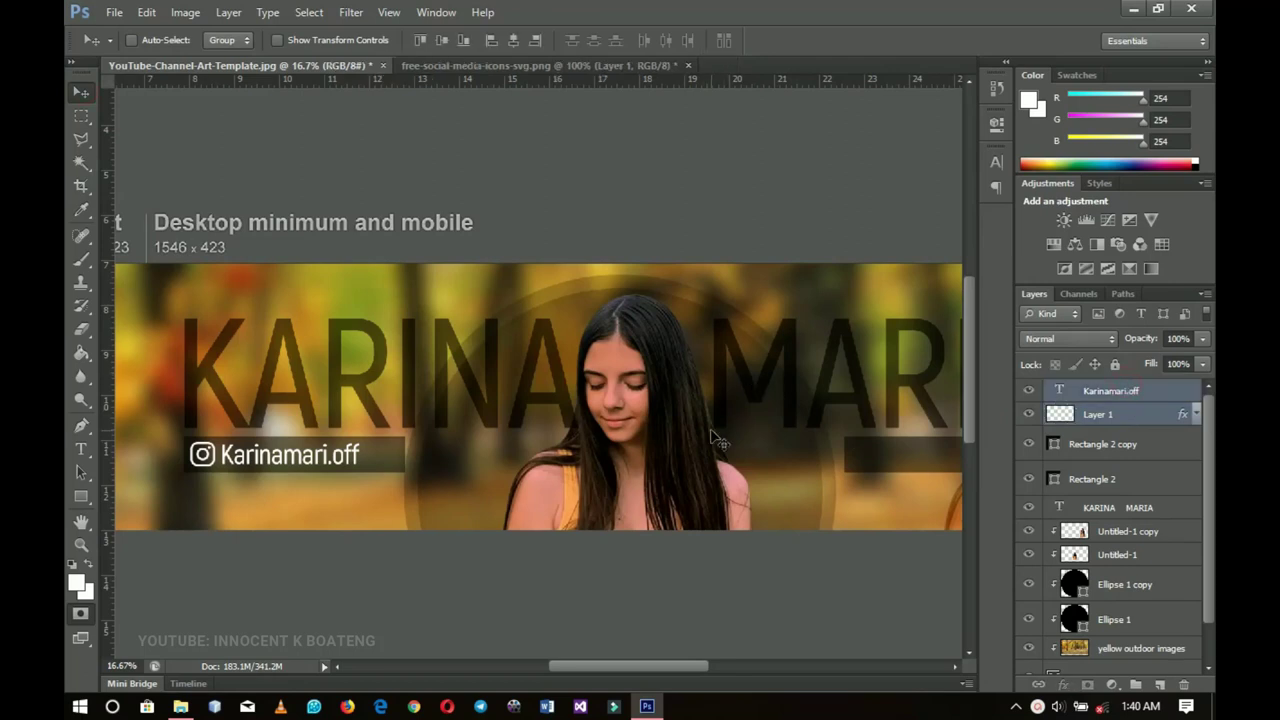
key(ctrl+j)
drag(329, 474, 660, 513)
- Delete the copied Instagram icon and minimize Photoshop to the Channel Art folder
click(1096, 420)
key(q)
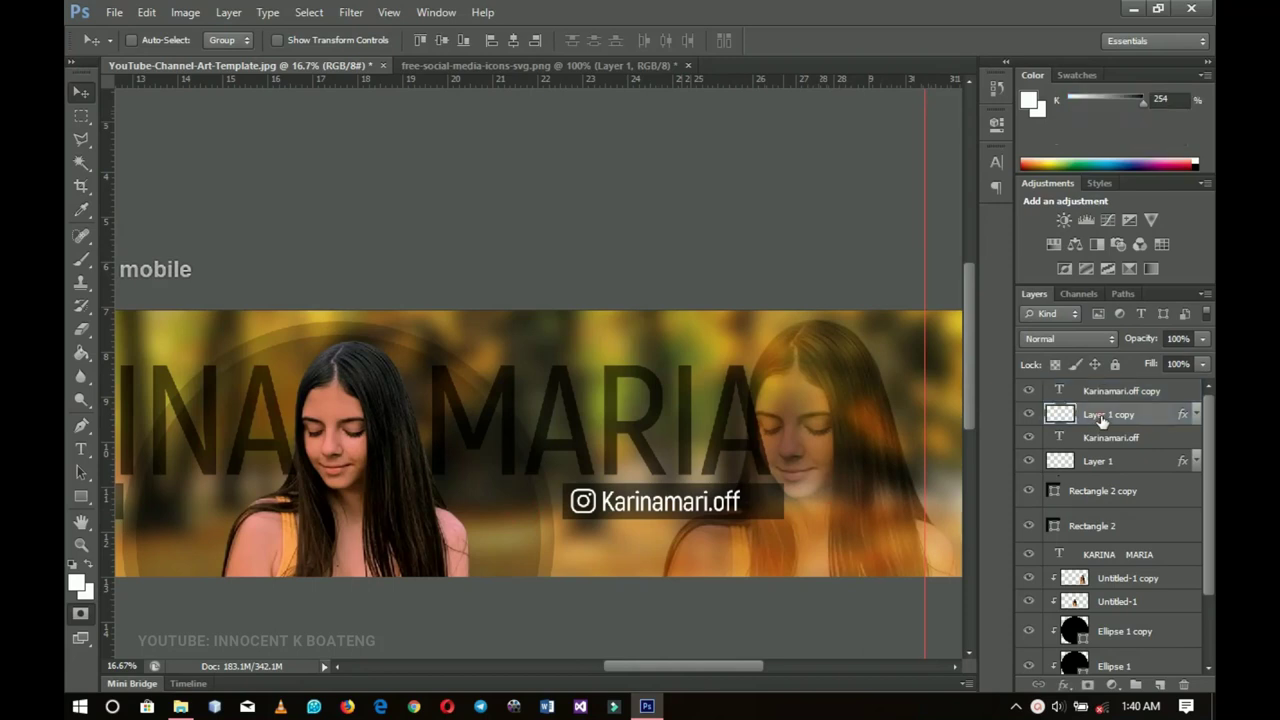
key(q)
key(Delete)
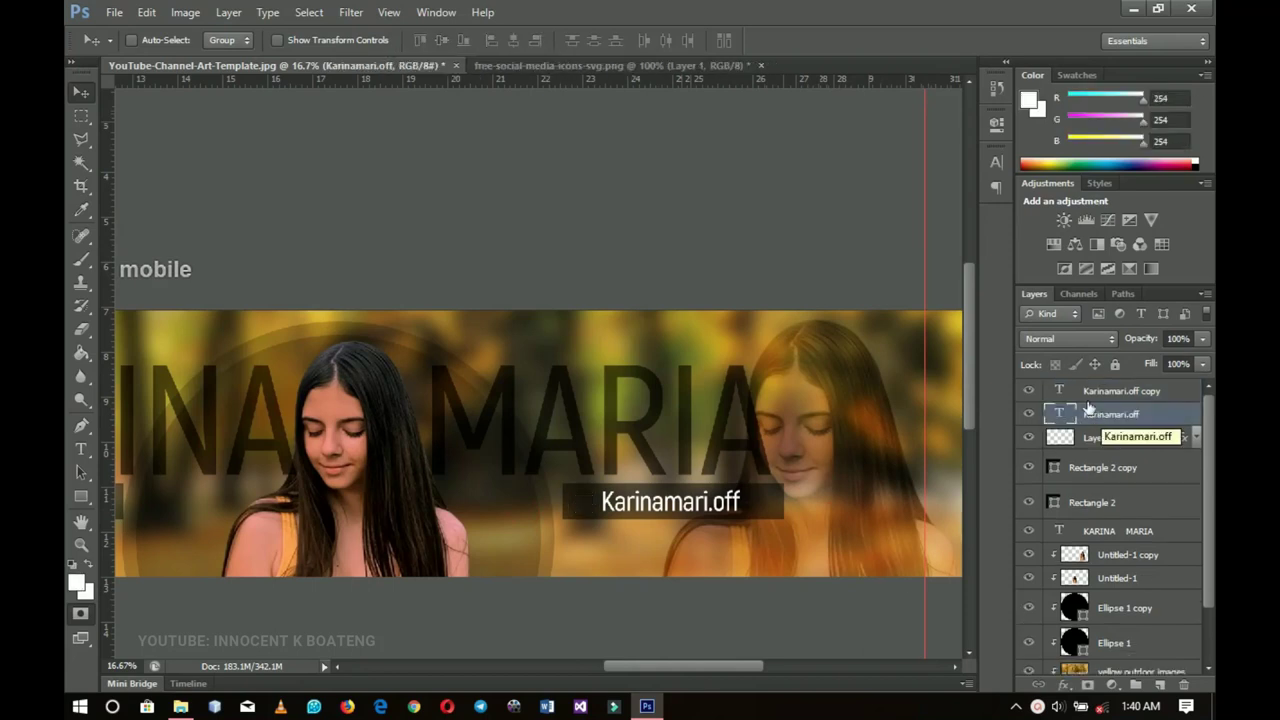
click(648, 707)
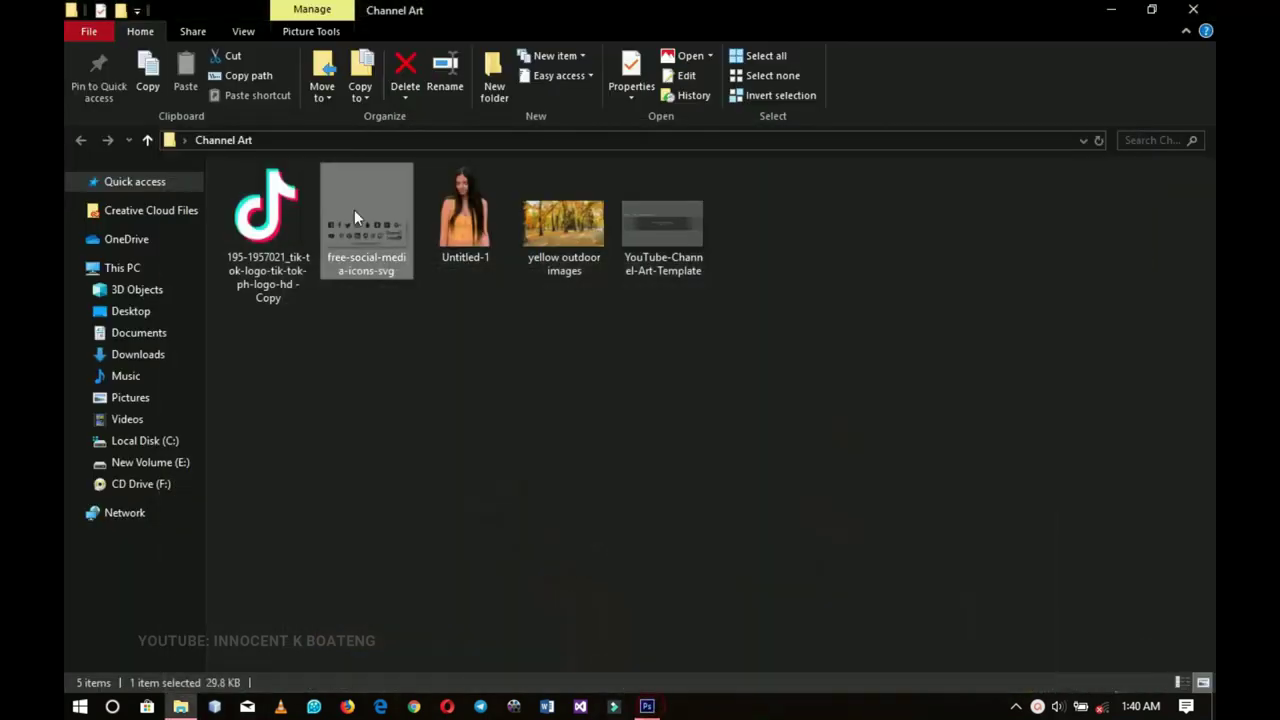
- Place the TikTok logo file into the banner, scaled to about 12%
click(266, 220)
drag(564, 535, 611, 515)
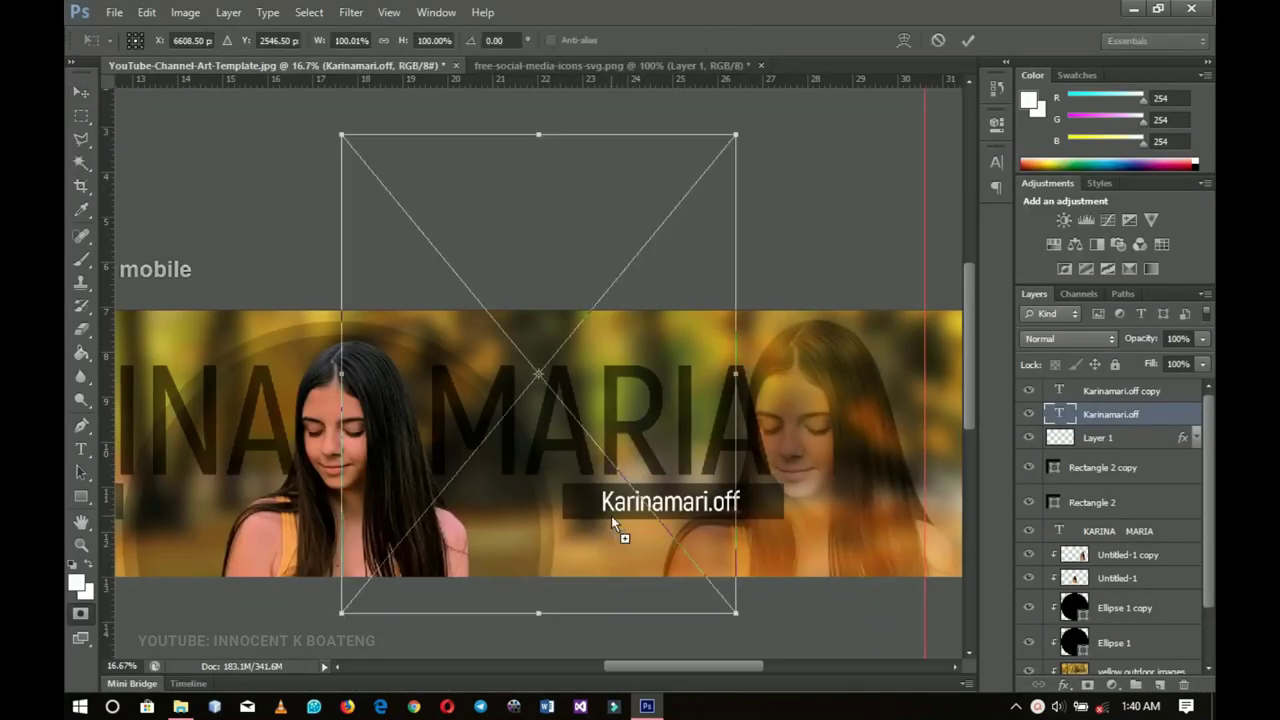
drag(737, 615, 602, 513)
key(Return)
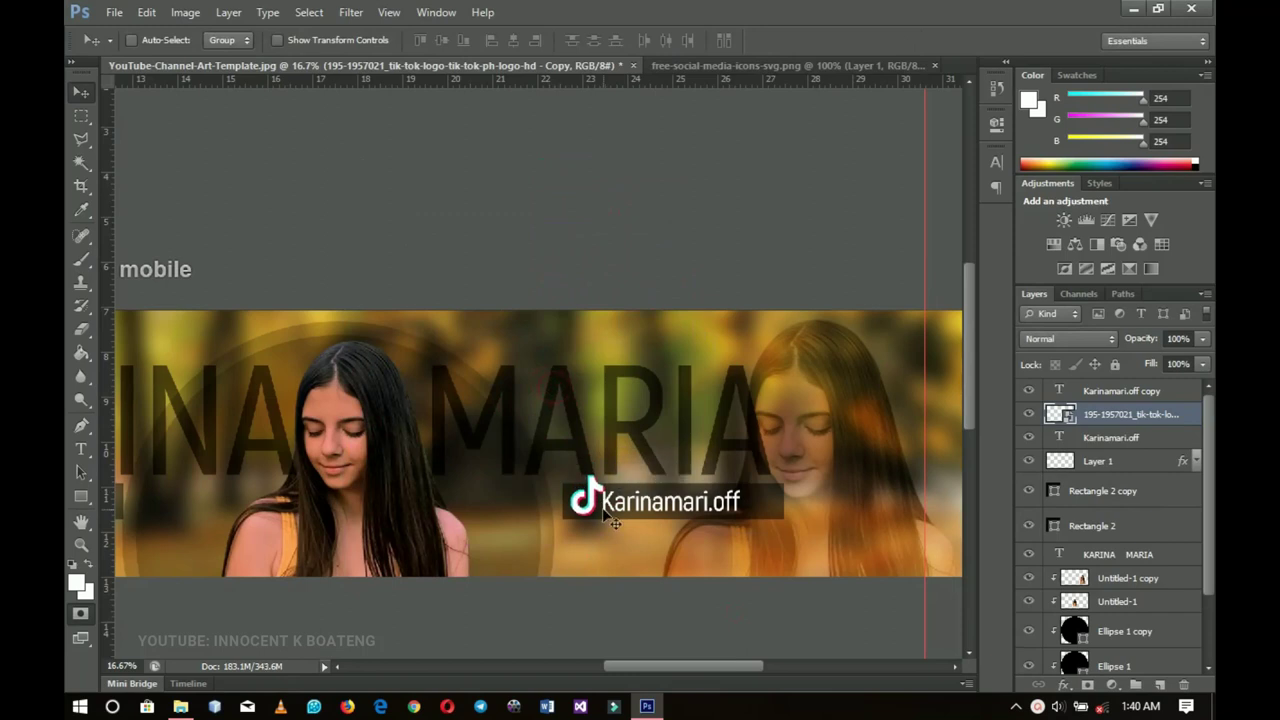
- Shrink the TikTok logo further to about 6% and fit the canvas on screen
key(ctrl+t)
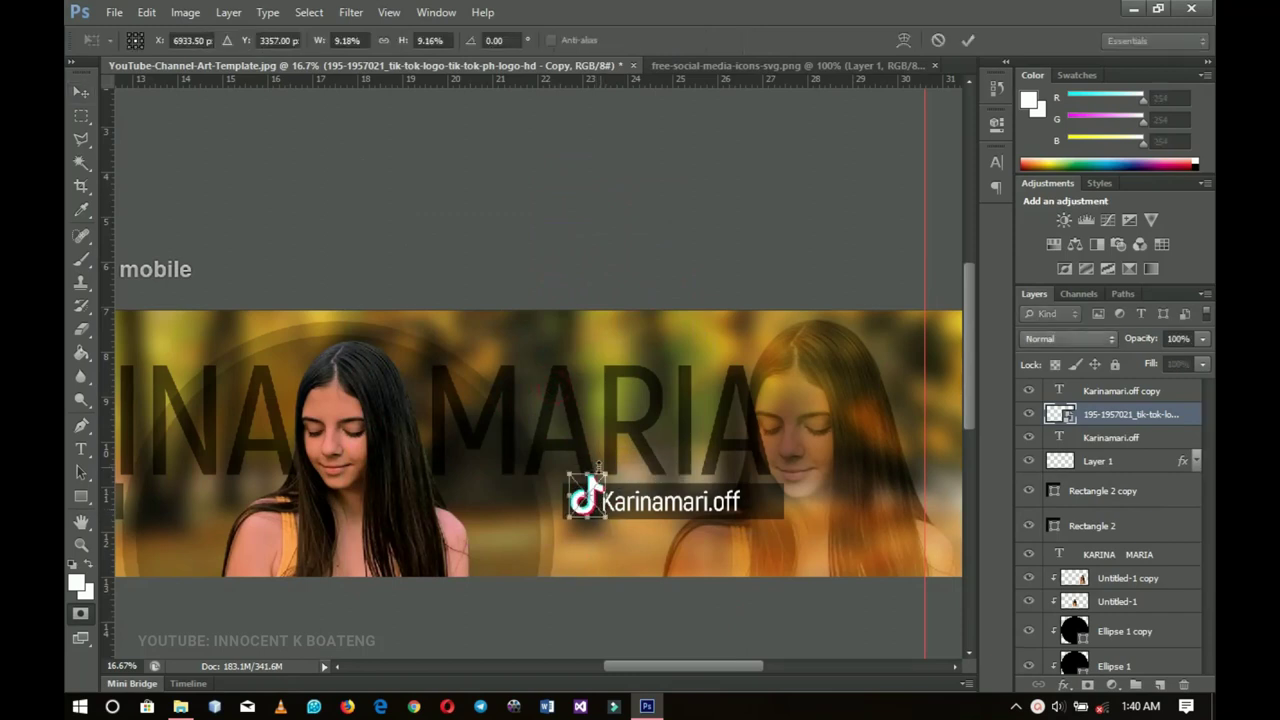
drag(607, 470, 600, 475)
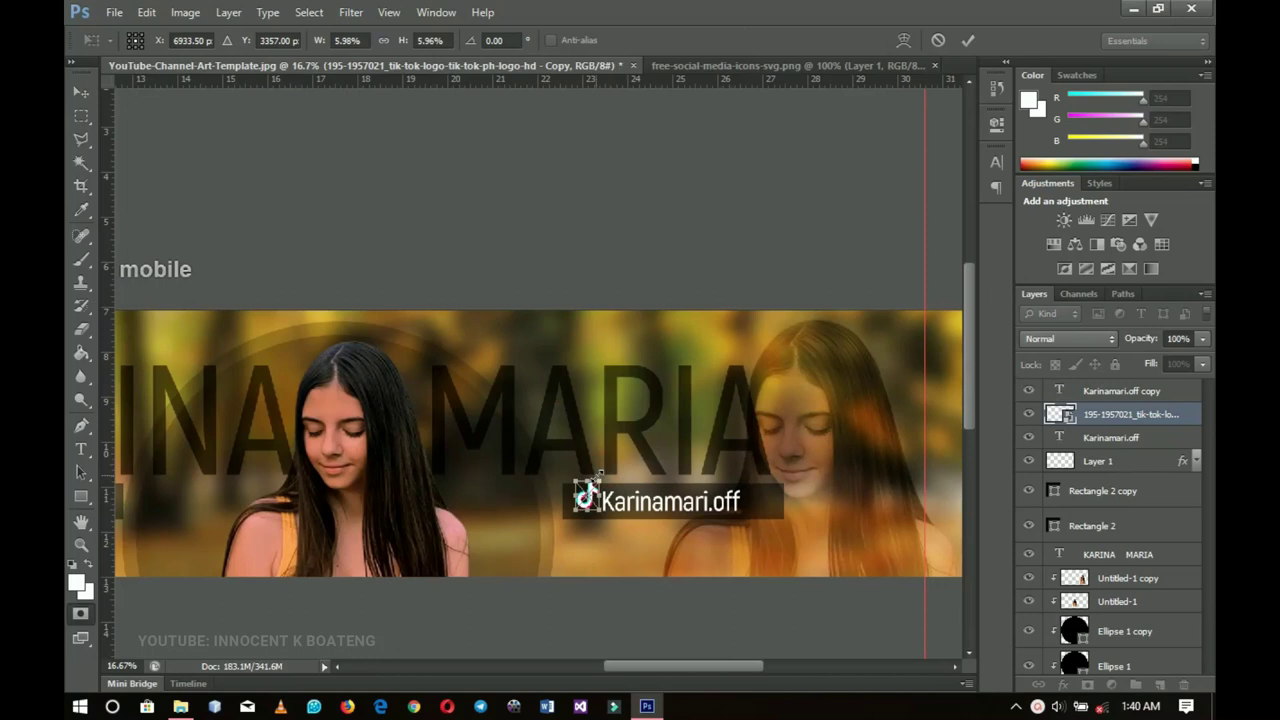
key(Return)
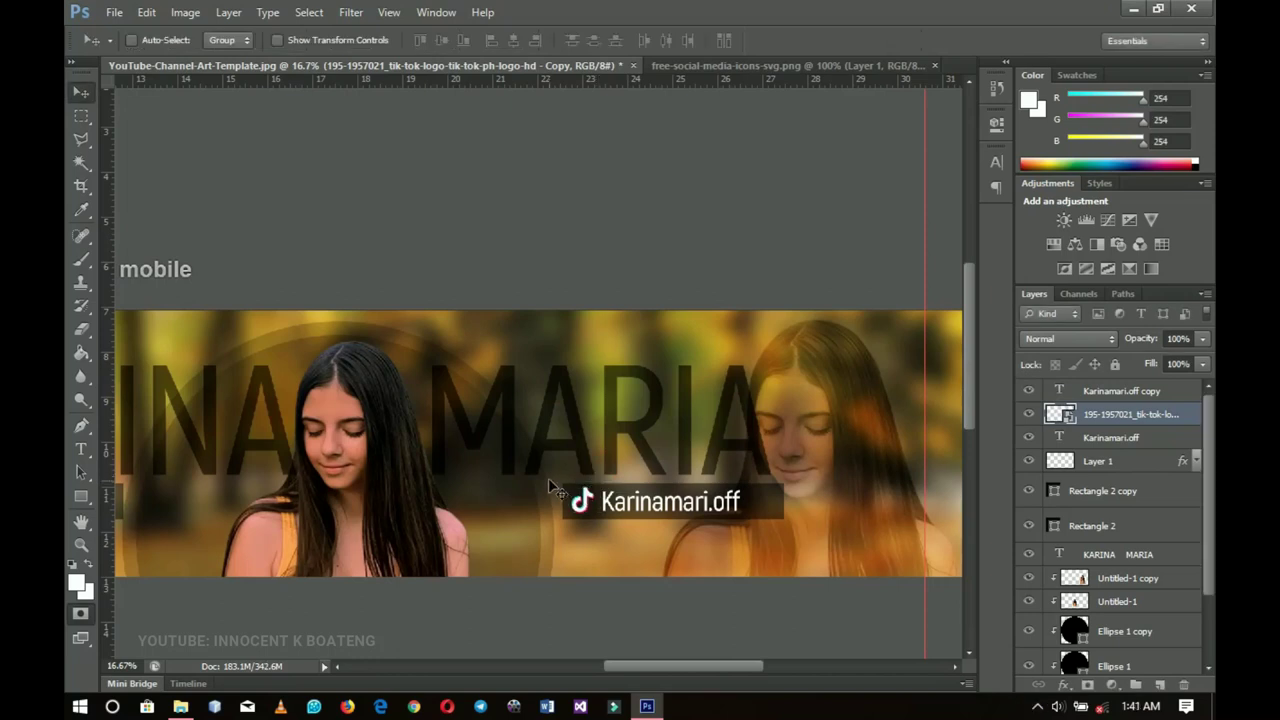
key(z)
right_click(547, 476)
click(566, 491)
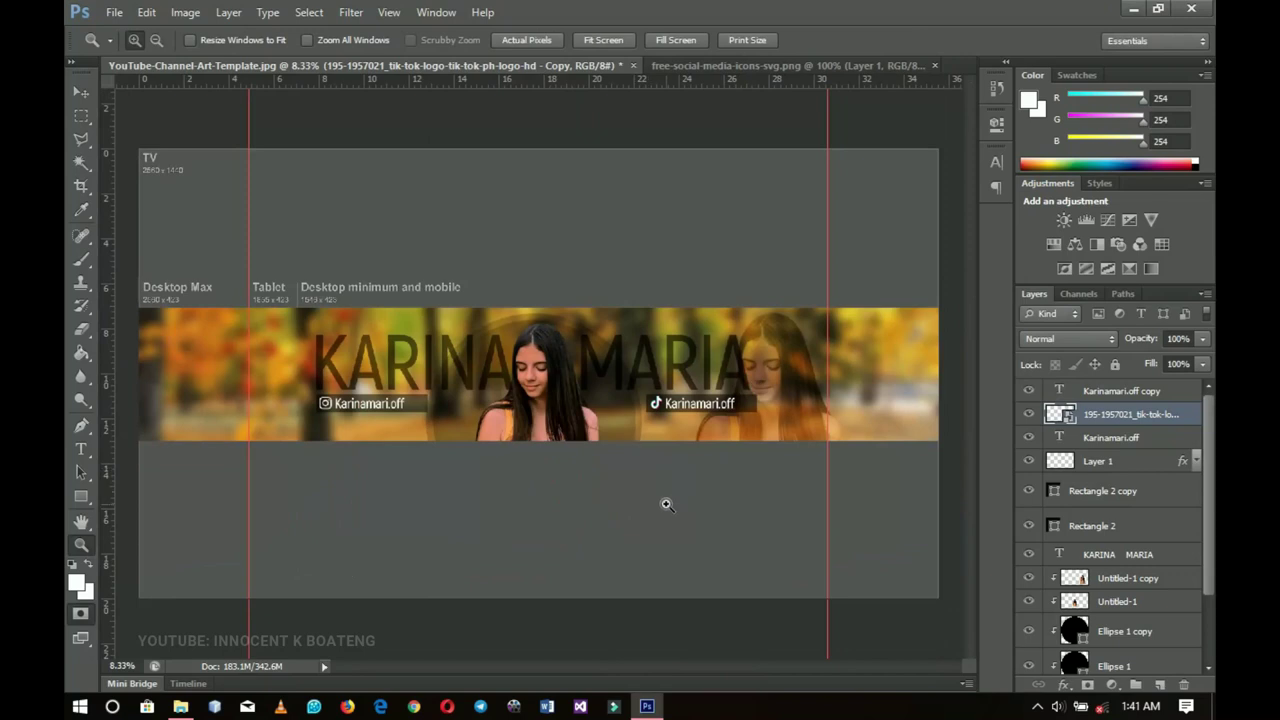
- Rasterize the TikTok logo layer and select the handle copy layer
right_click(1117, 416)
click(965, 249)
click(1092, 392)
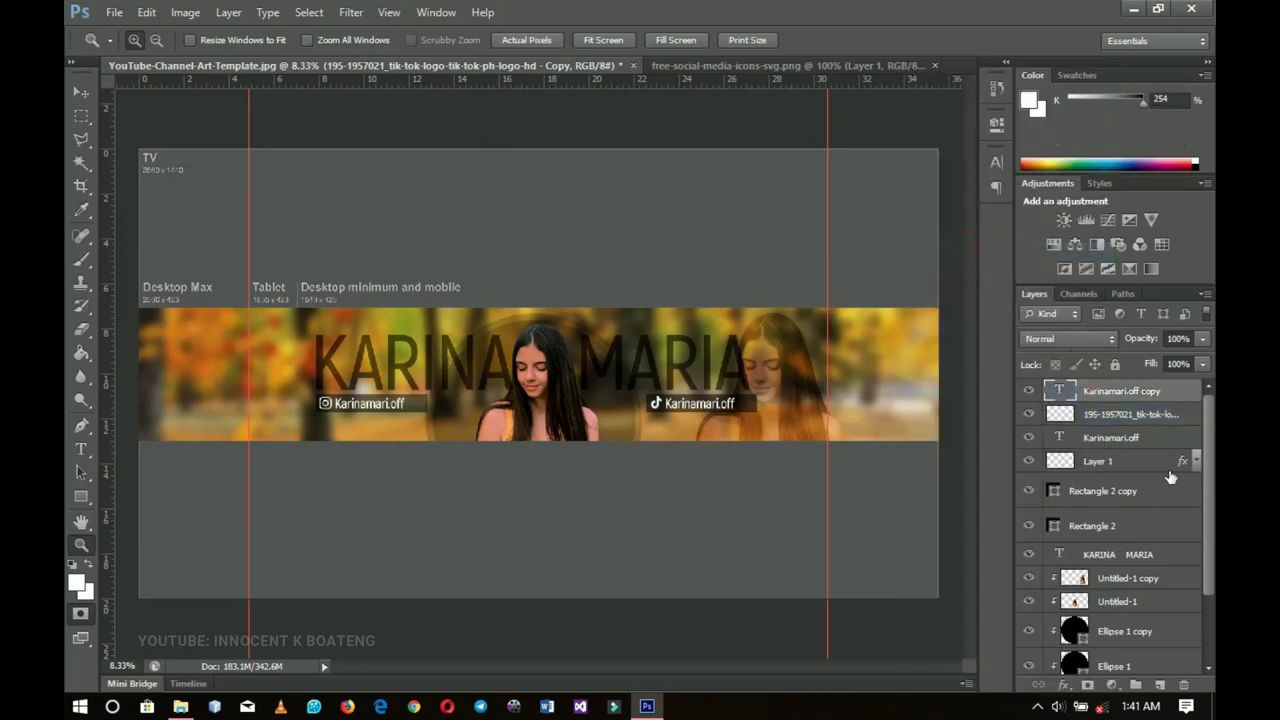
key(q)
- Add a Hue/Saturation adjustment layer with saturation raised to +12
click(1111, 684)
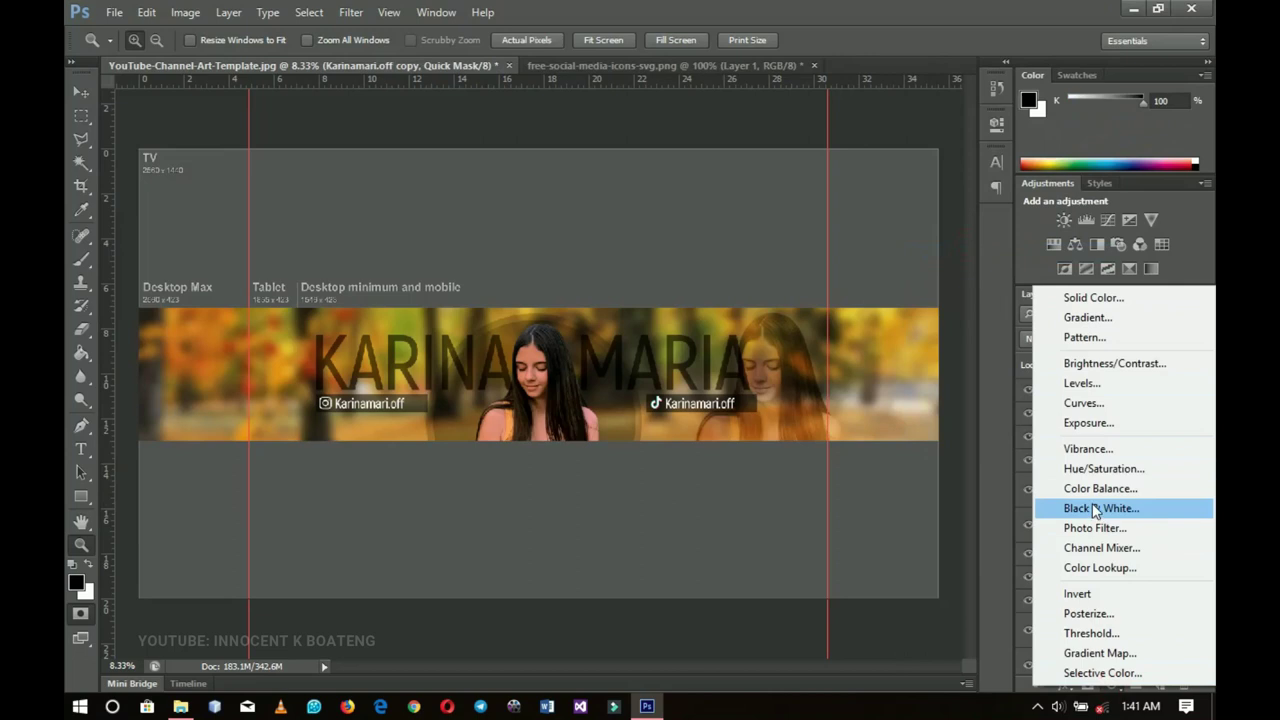
click(1096, 469)
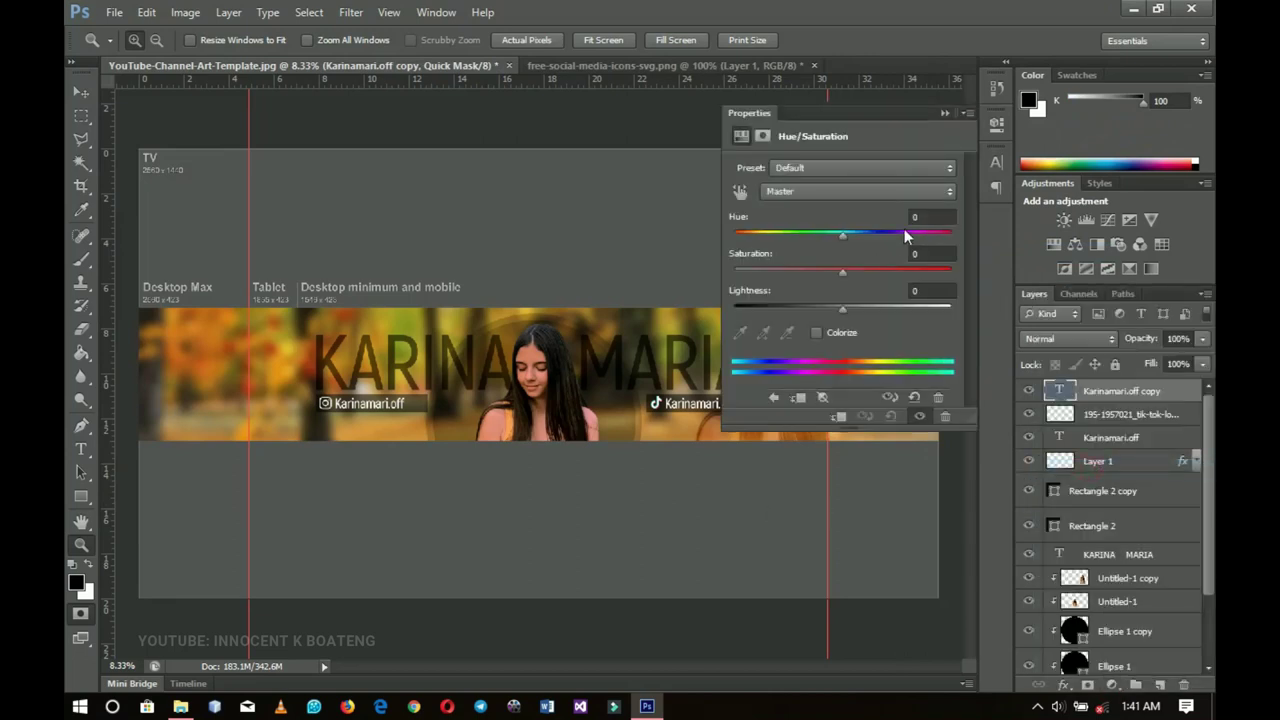
drag(841, 272, 855, 272)
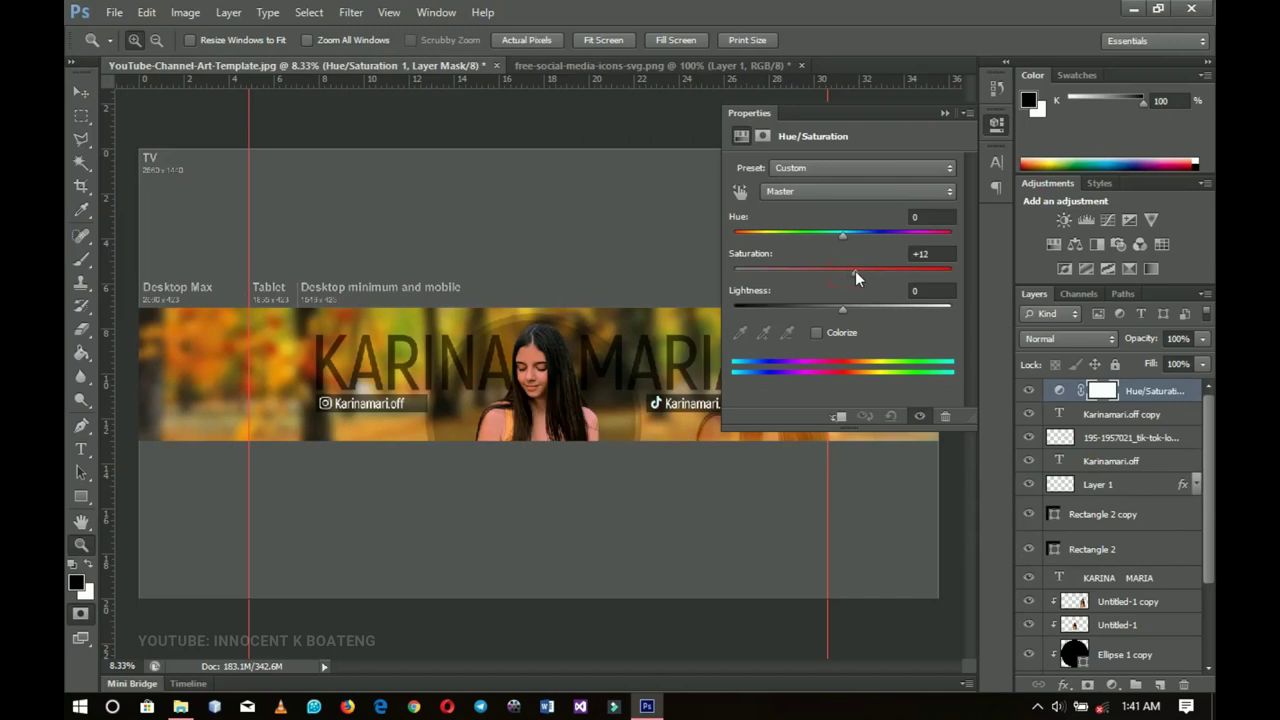
click(942, 113)
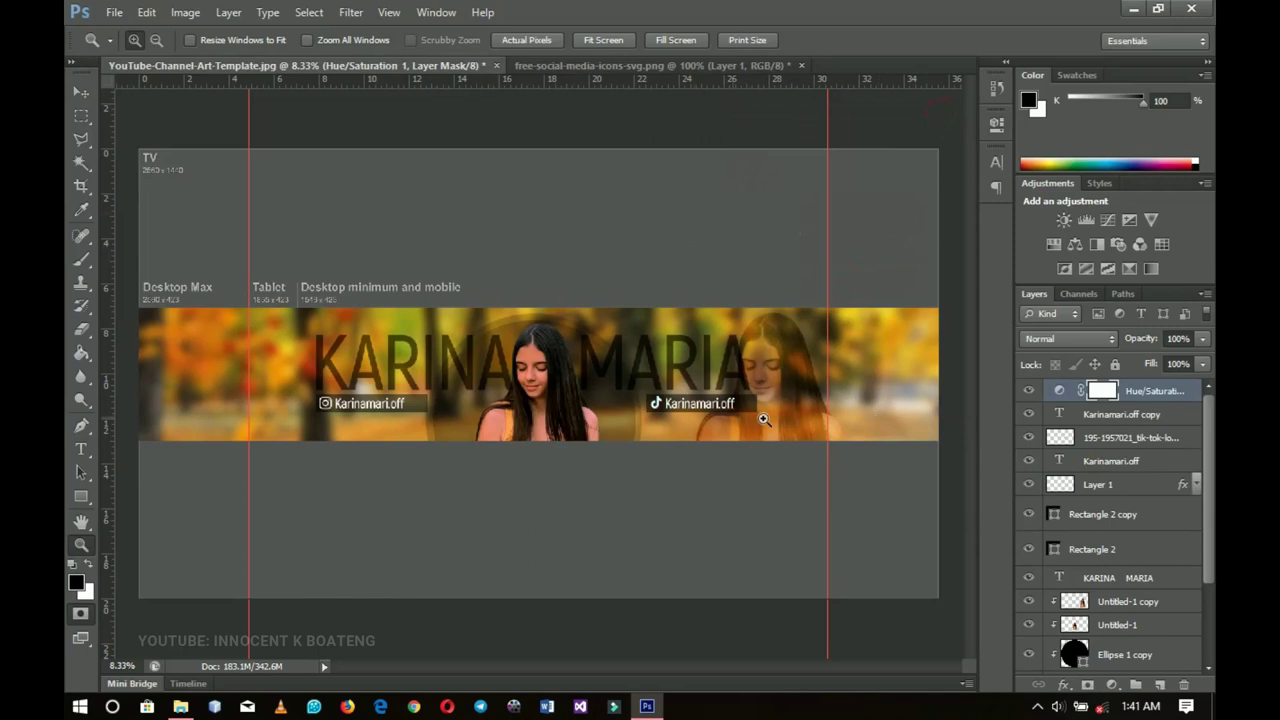
click(1160, 391)
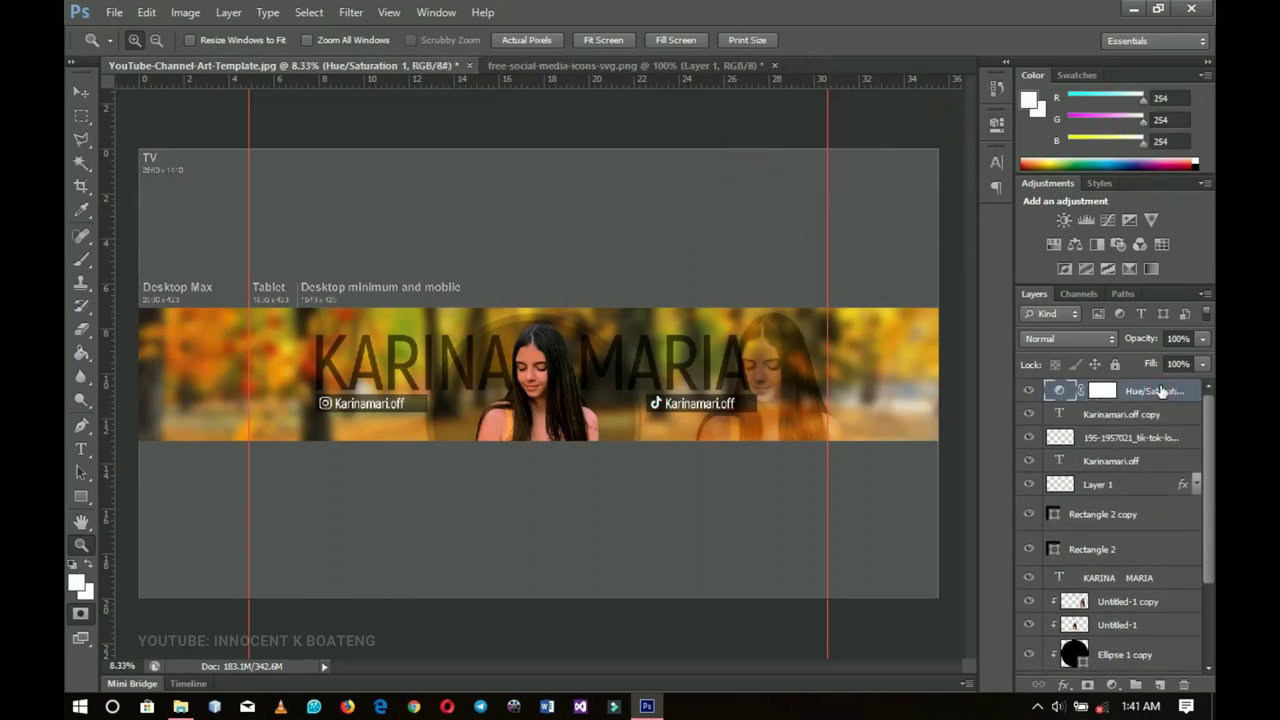
- Group every banner layer down to Rectangle 1 into Group 1
scroll(1110, 638, down, 3)
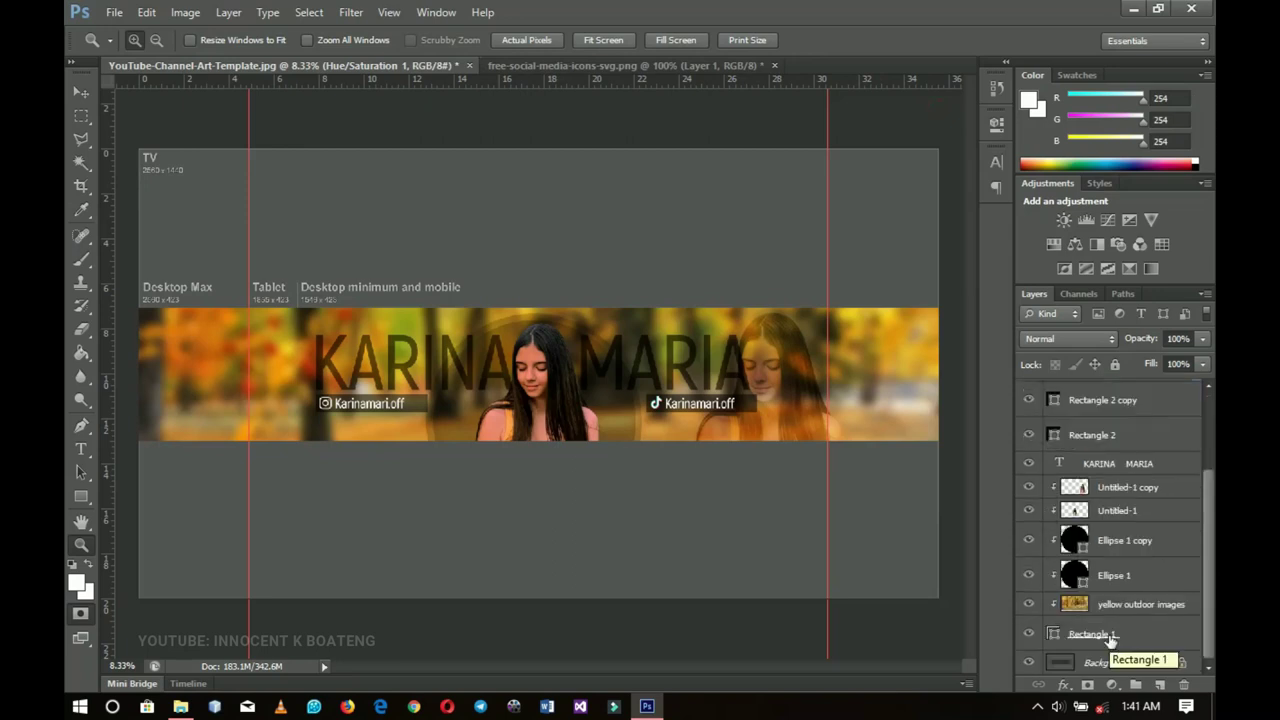
shift+click(1110, 636)
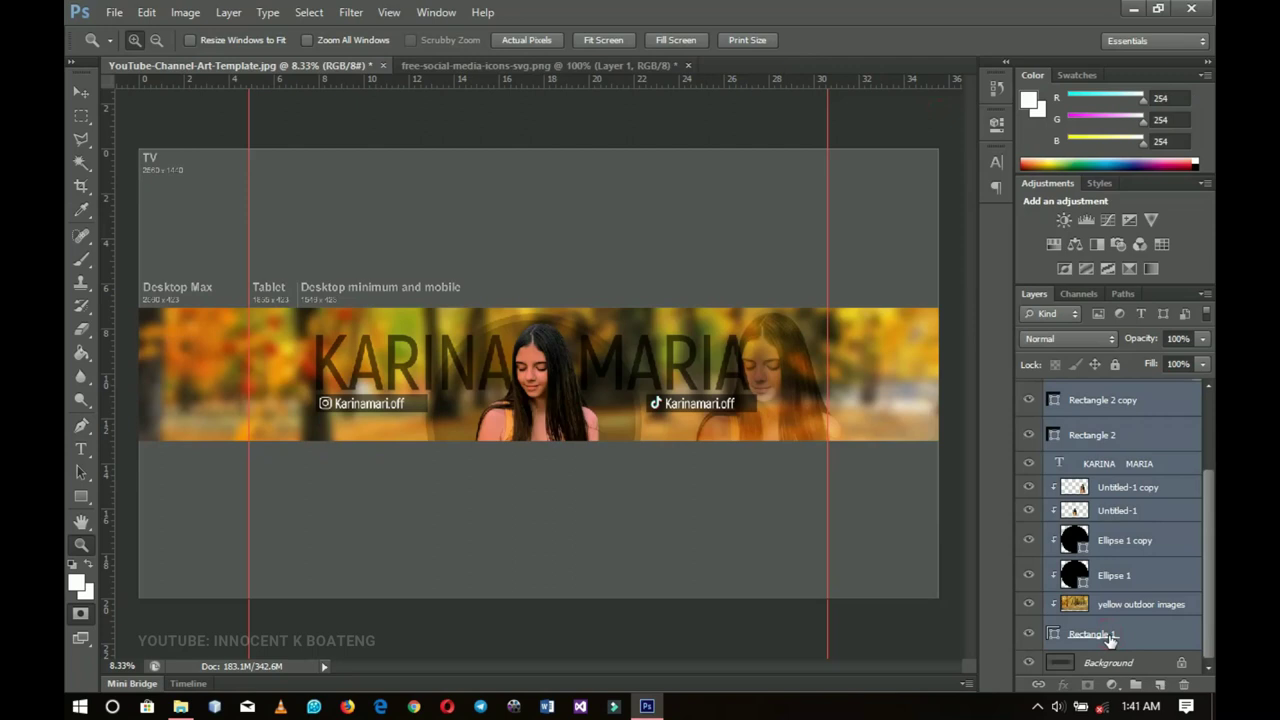
key(ctrl+g)
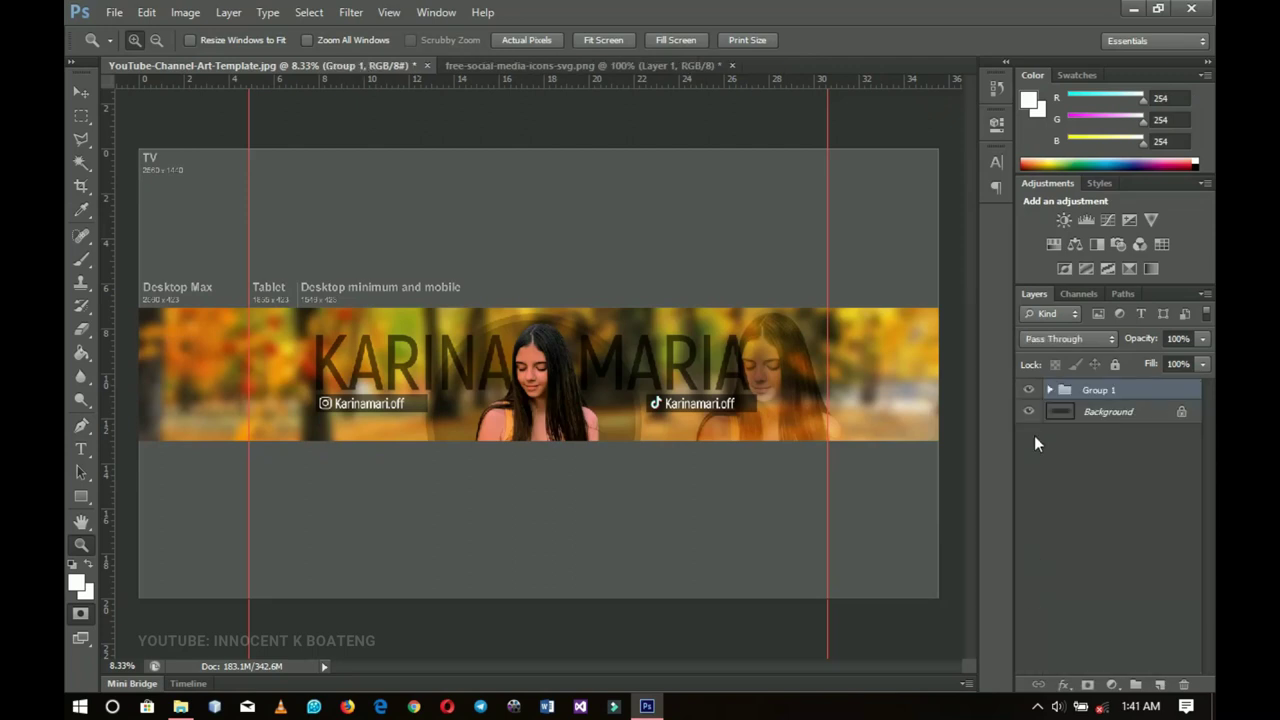
click(1029, 389)
click(1029, 389)
click(81, 92)
- Give Group 1 a 75%-opacity drop shadow with an enlarged size
right_click(1108, 394)
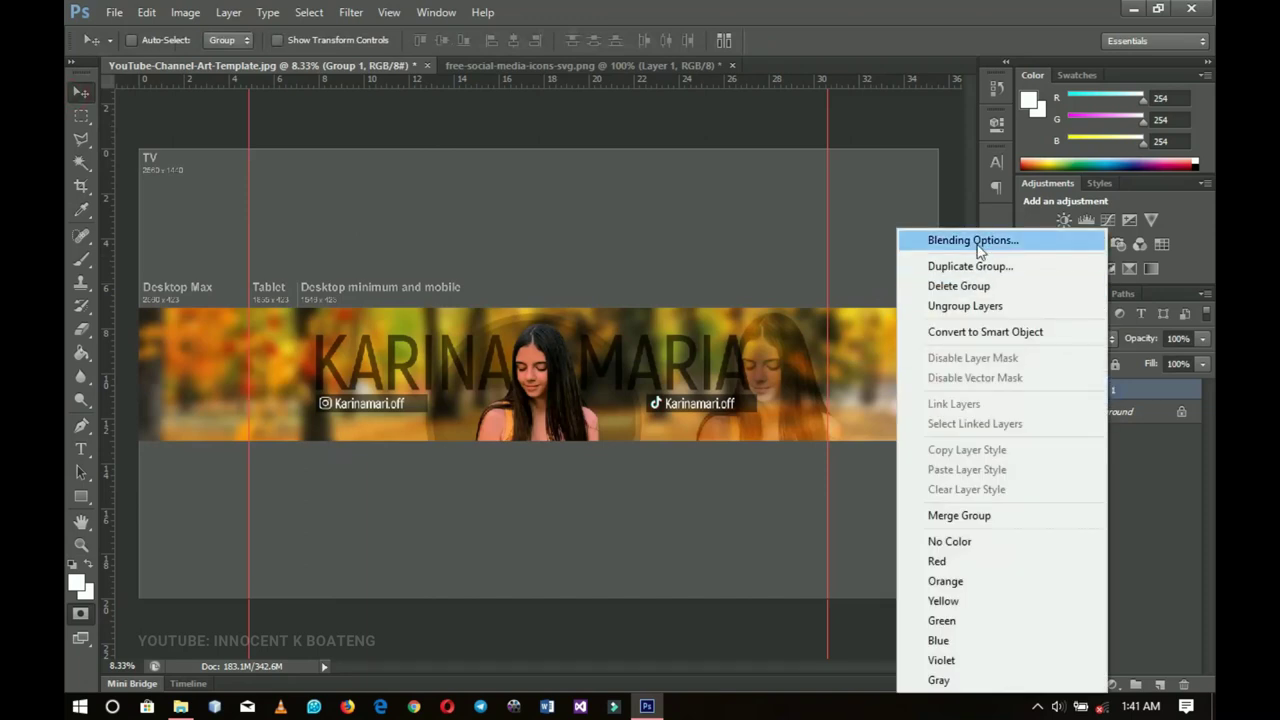
click(977, 242)
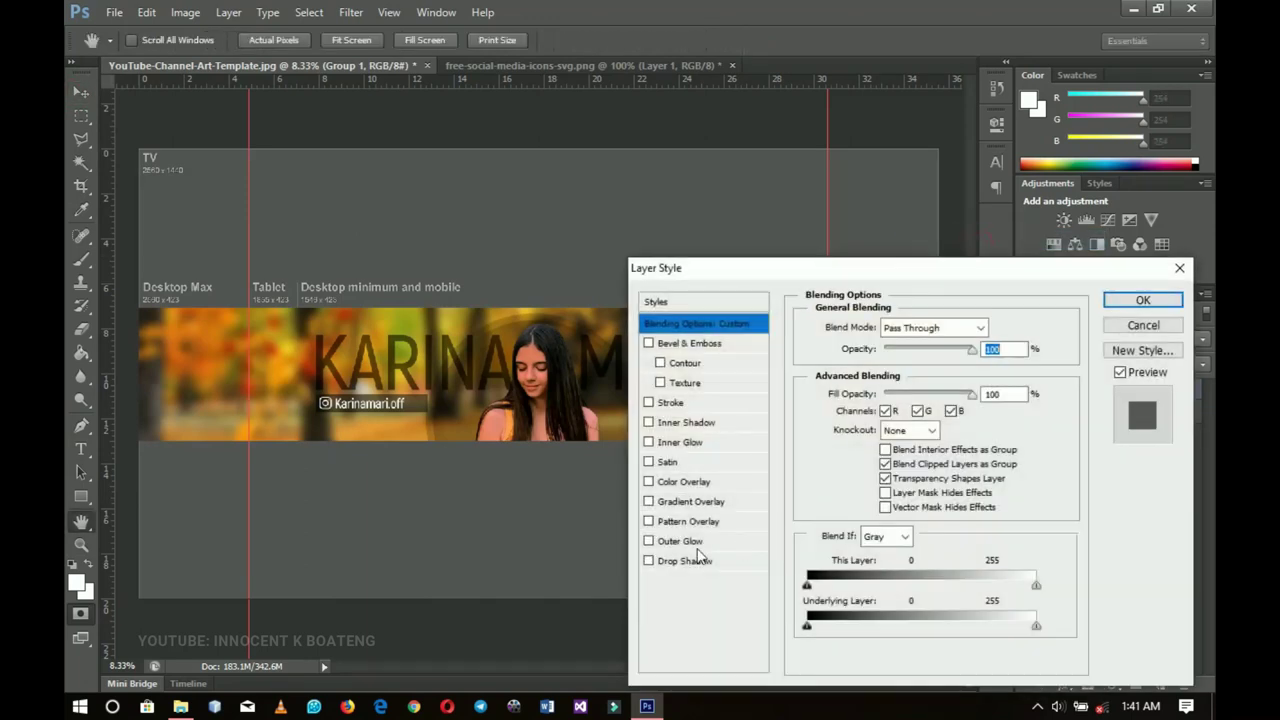
click(686, 562)
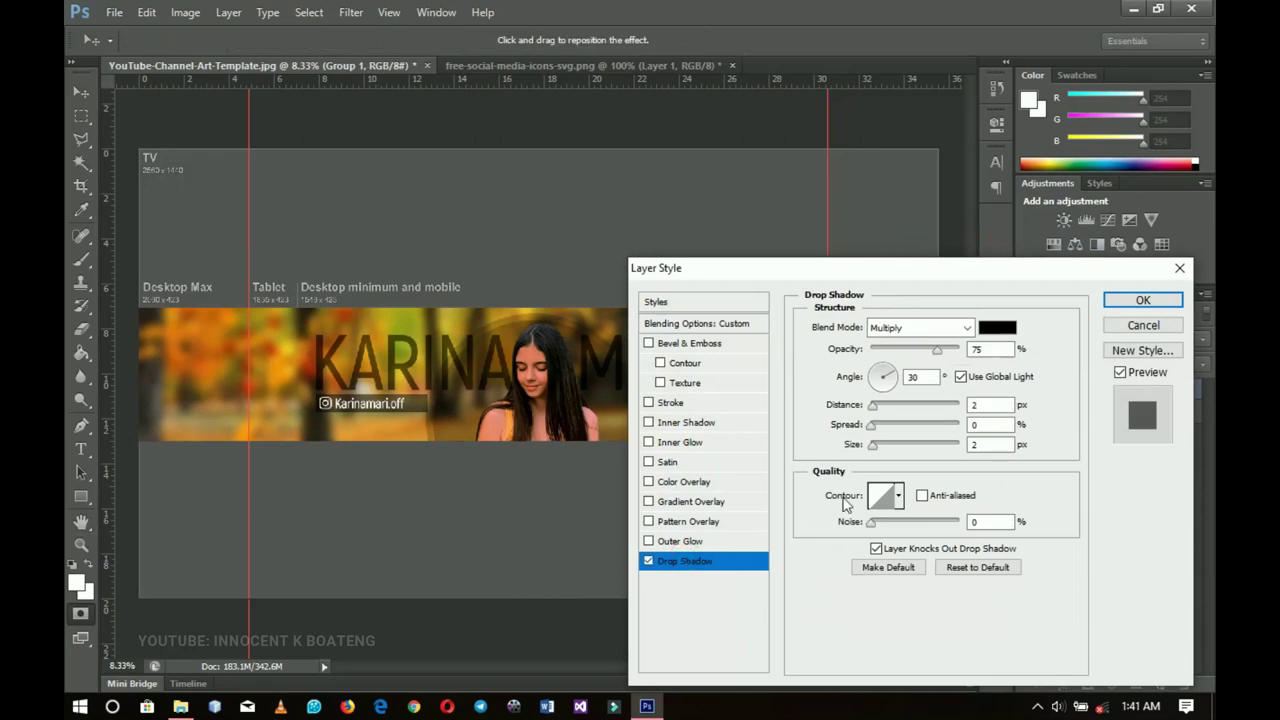
drag(872, 446, 890, 452)
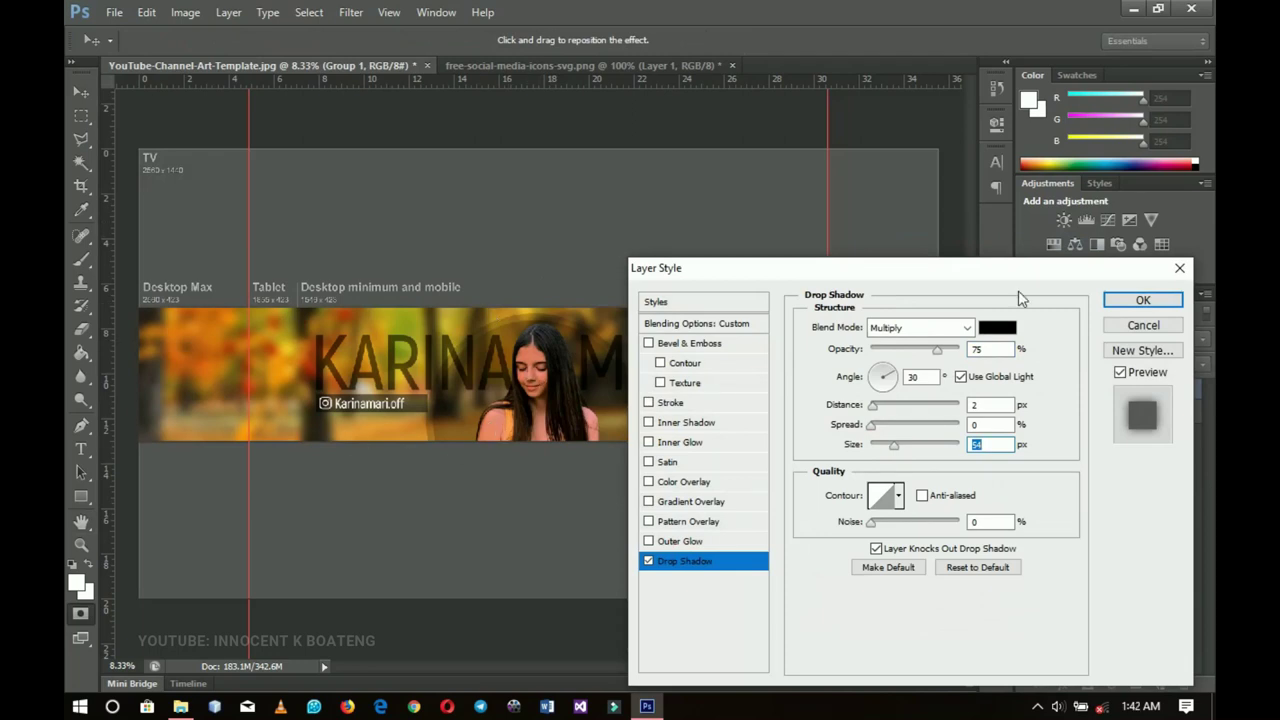
click(1143, 300)
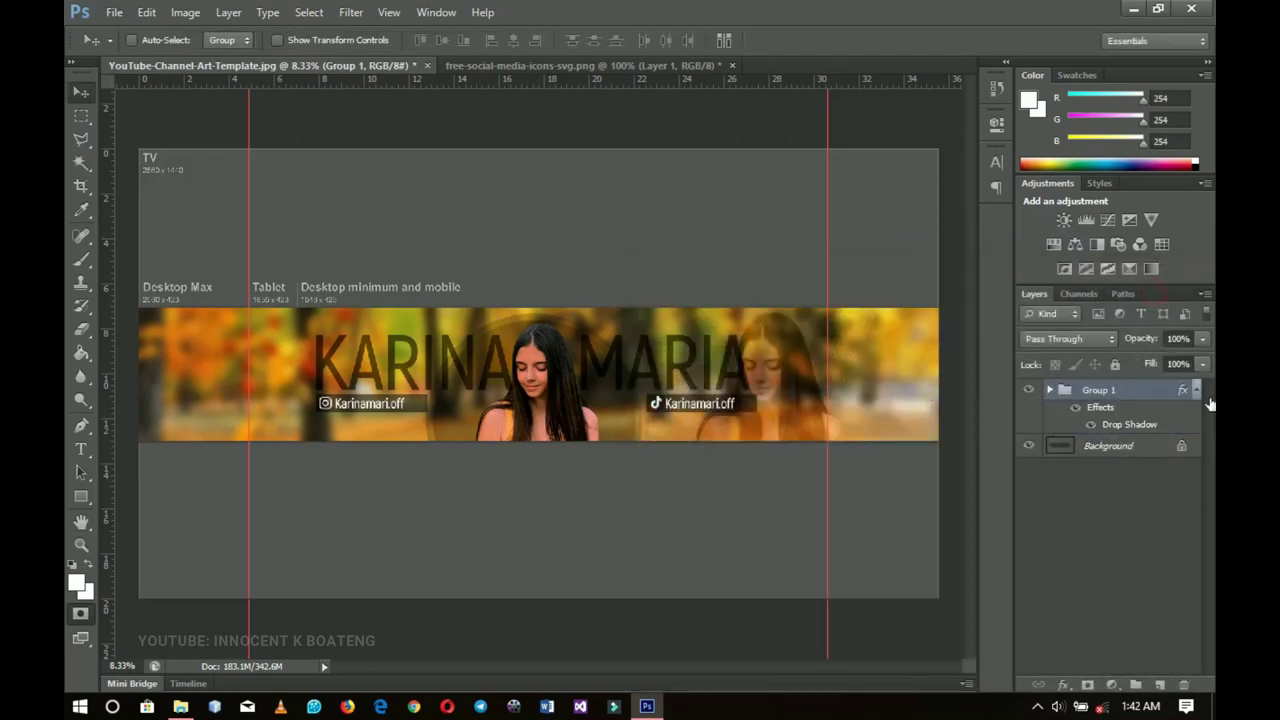
click(1195, 390)
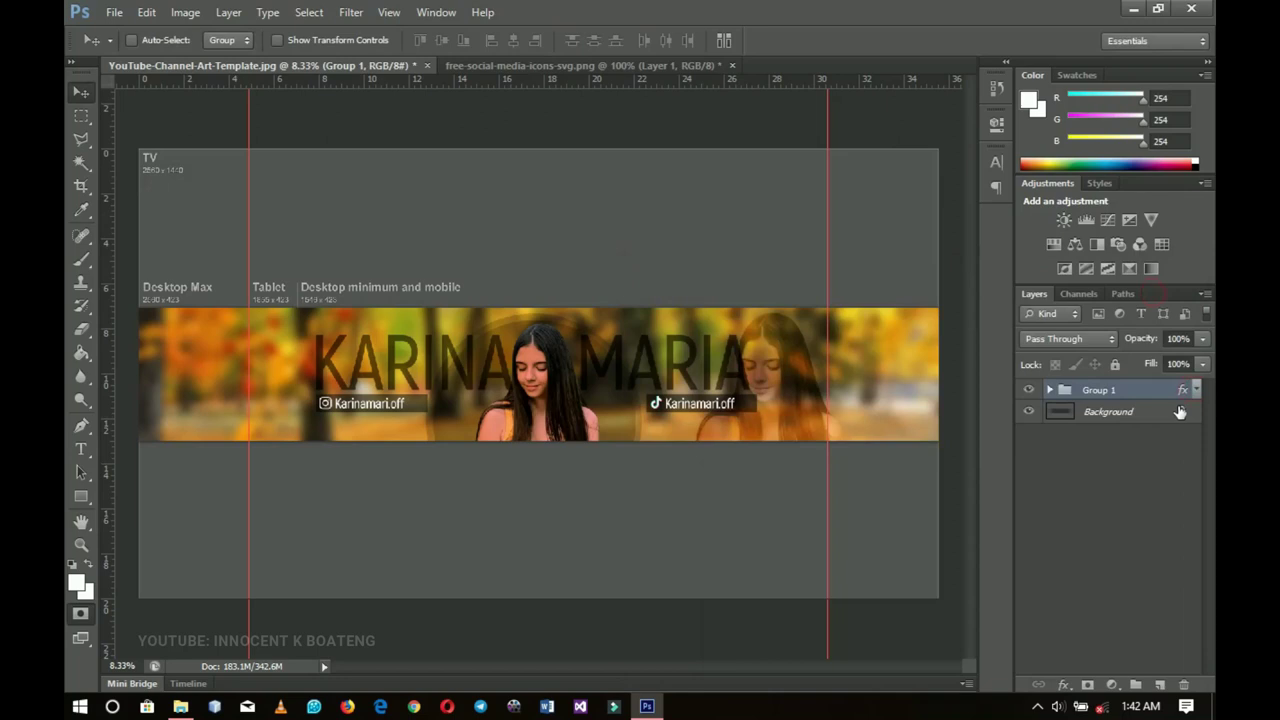
- Duplicate Group 1 below the original, convert it to a smart object, and rasterize it
key(ctrl+j)
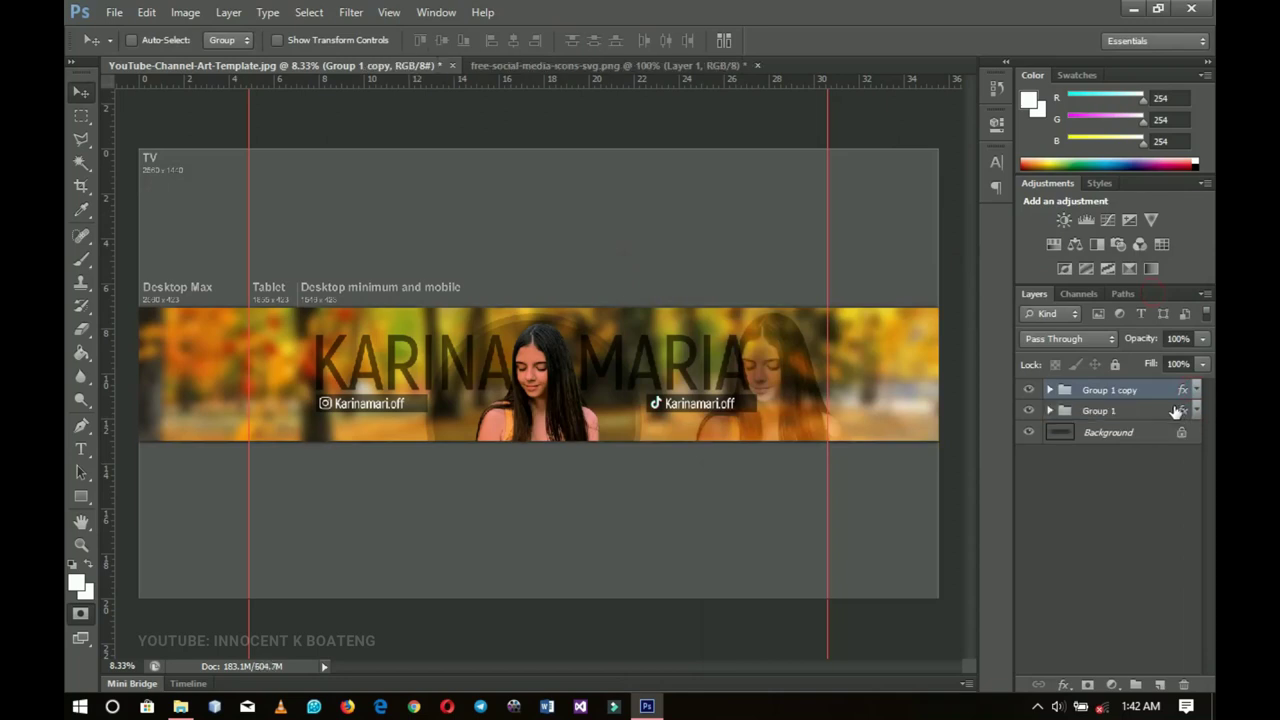
key(ctrl+bracketleft)
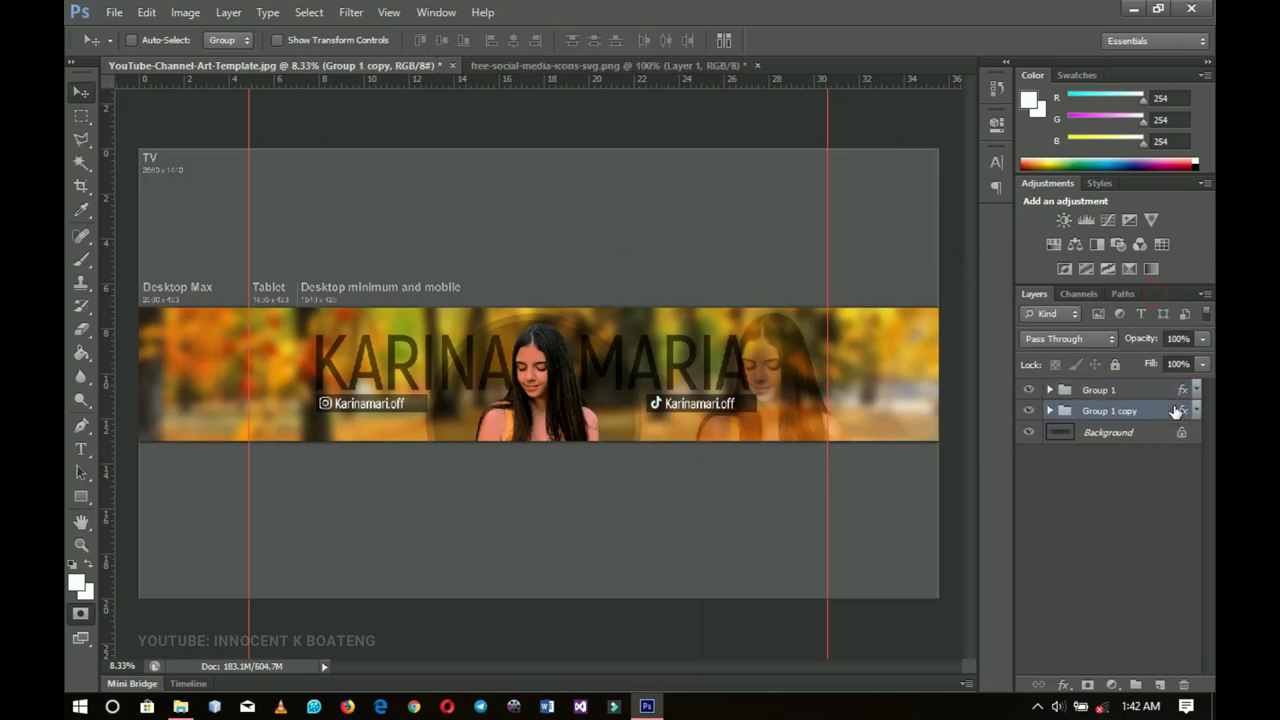
key(ctrl+minus)
key(ctrl+minus)
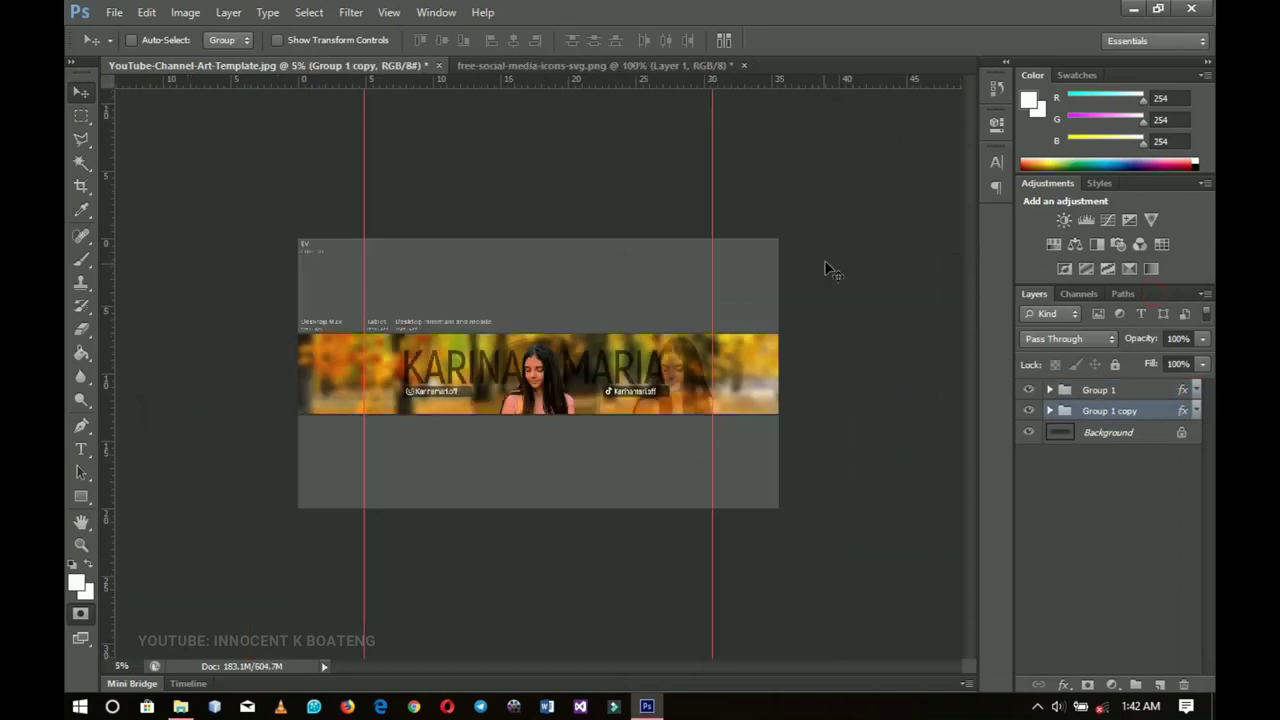
right_click(1096, 414)
click(990, 332)
right_click(1113, 415)
click(940, 251)
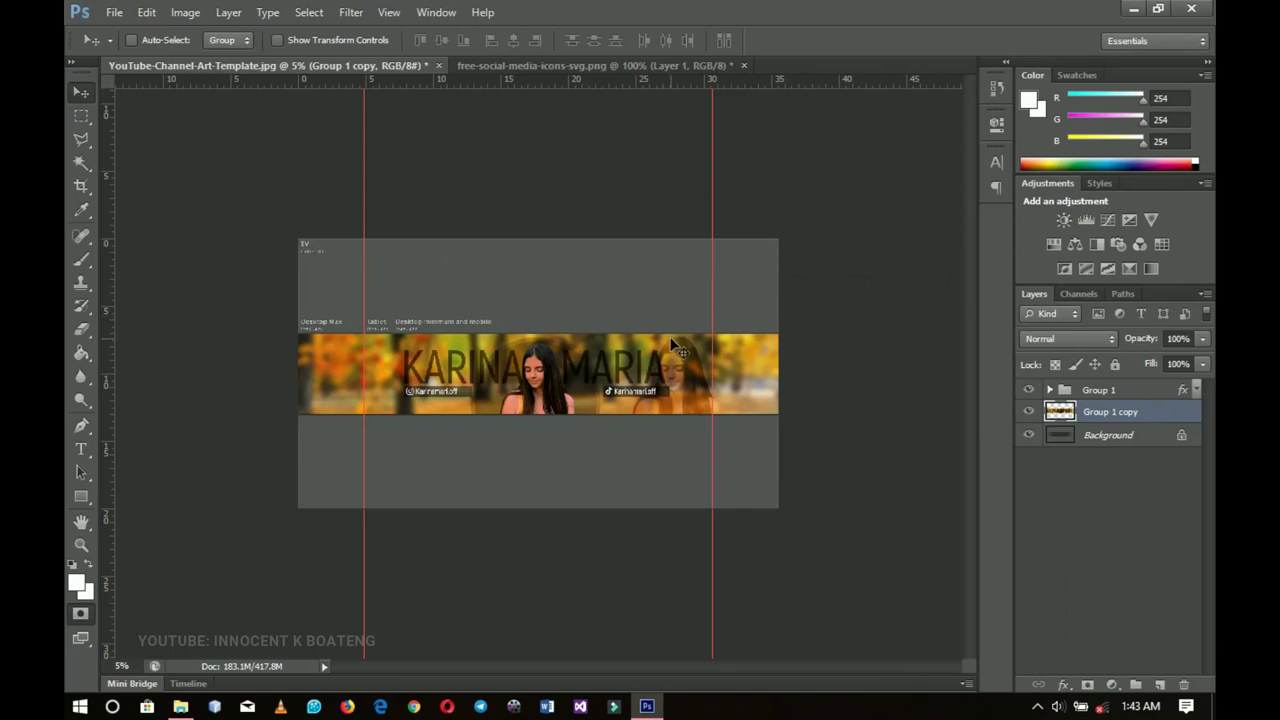
- Enlarge the flattened banner copy to about 173% and move it to the canvas top
key(ctrl+t)
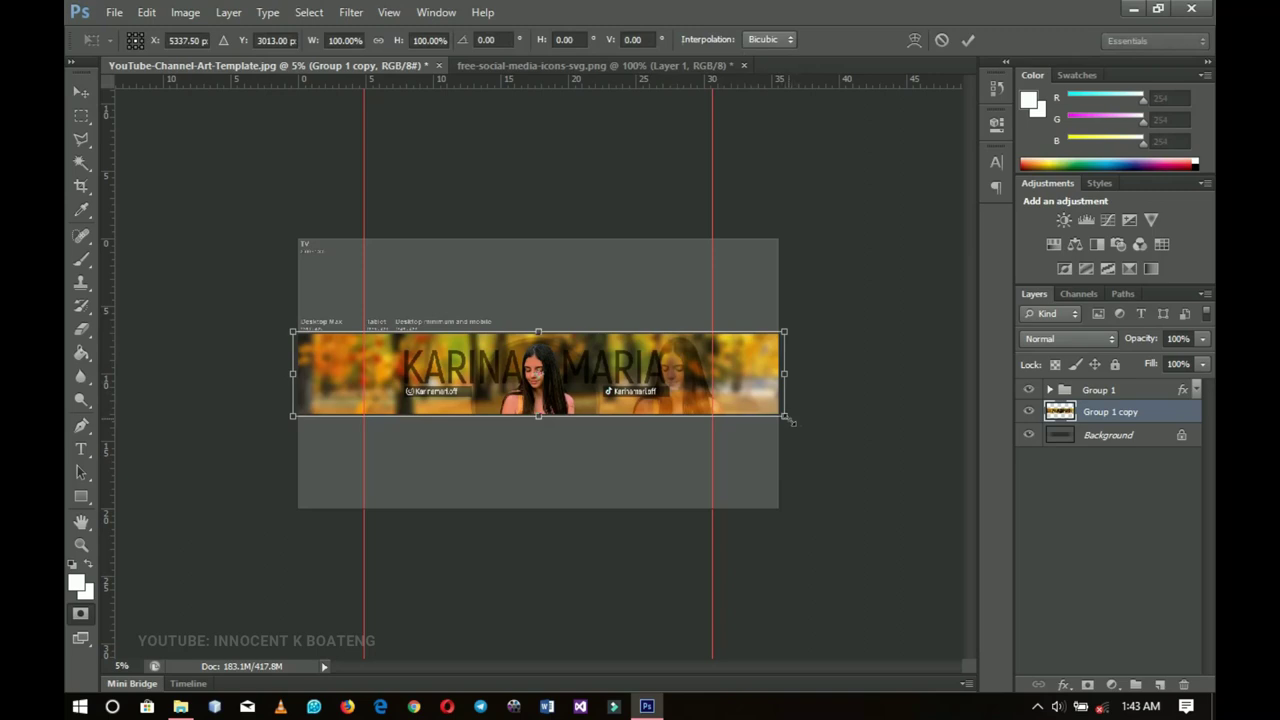
drag(790, 422, 938, 492)
drag(733, 415, 740, 334)
drag(941, 363, 957, 368)
key(Return)
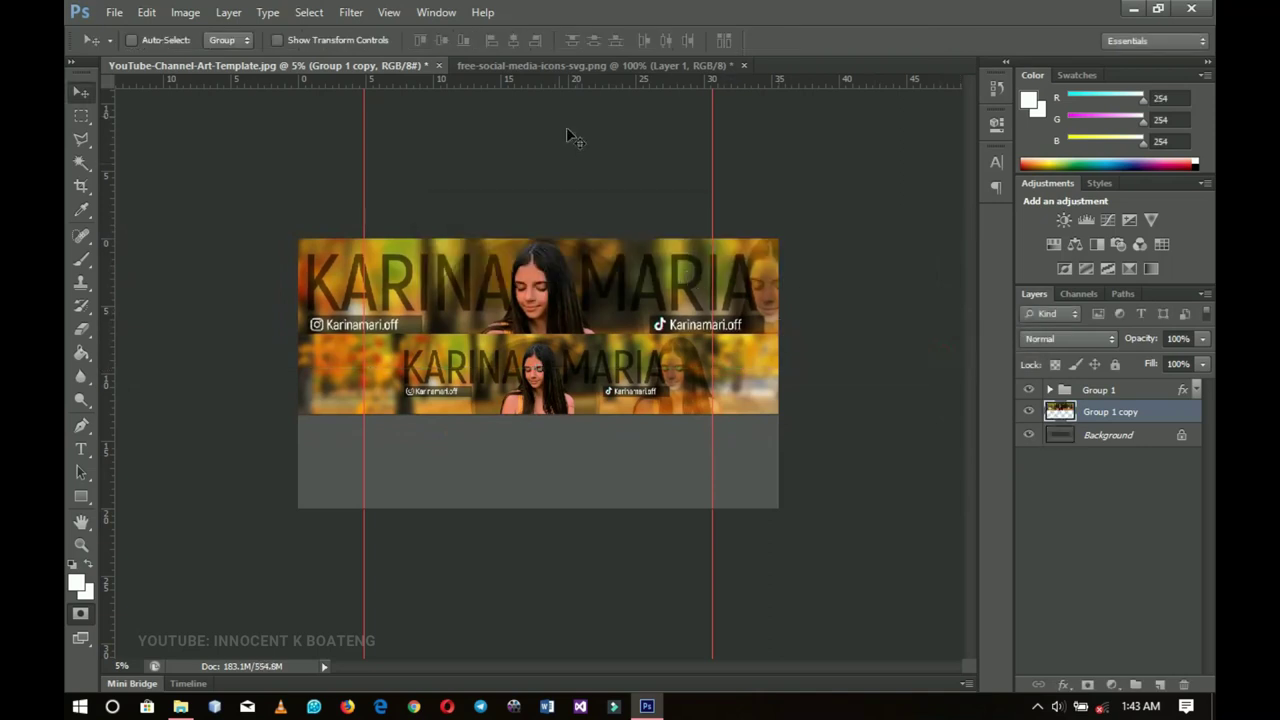
- Apply an 80.6-pixel Gaussian Blur to the enlarged banner copy, then duplicate the blurred layer
click(352, 12)
mouse_move(478, 196)
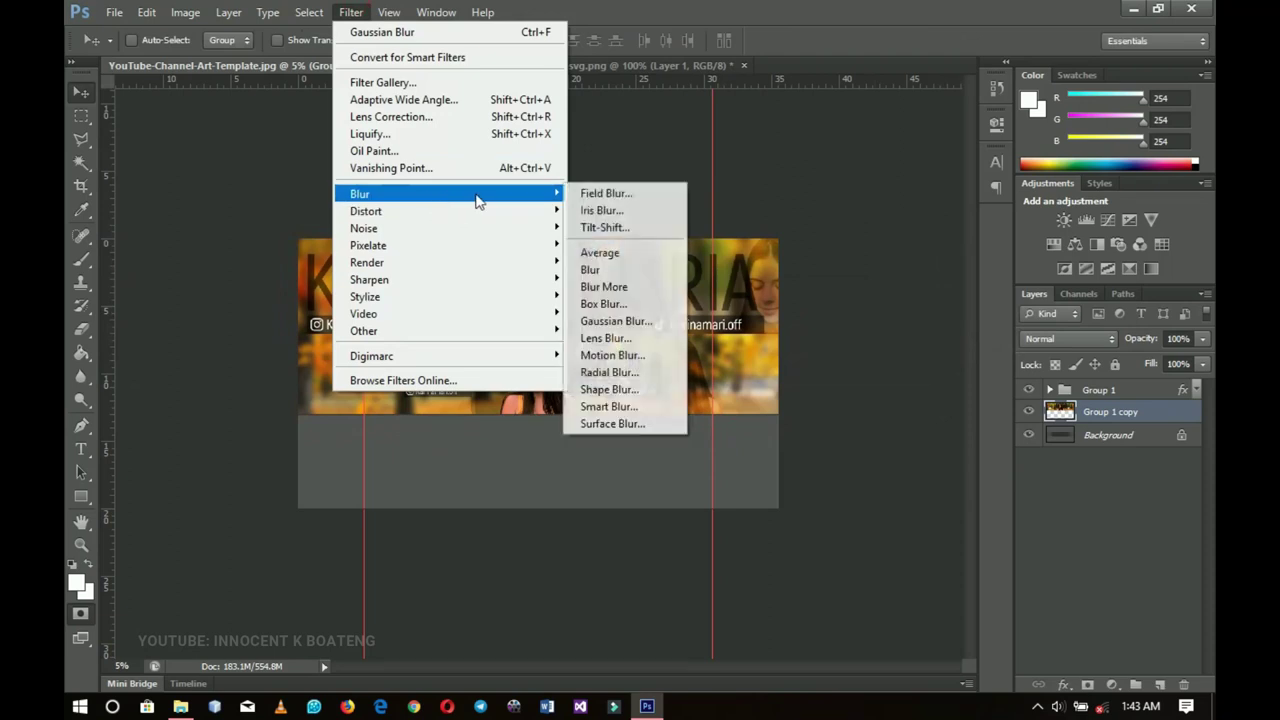
click(595, 327)
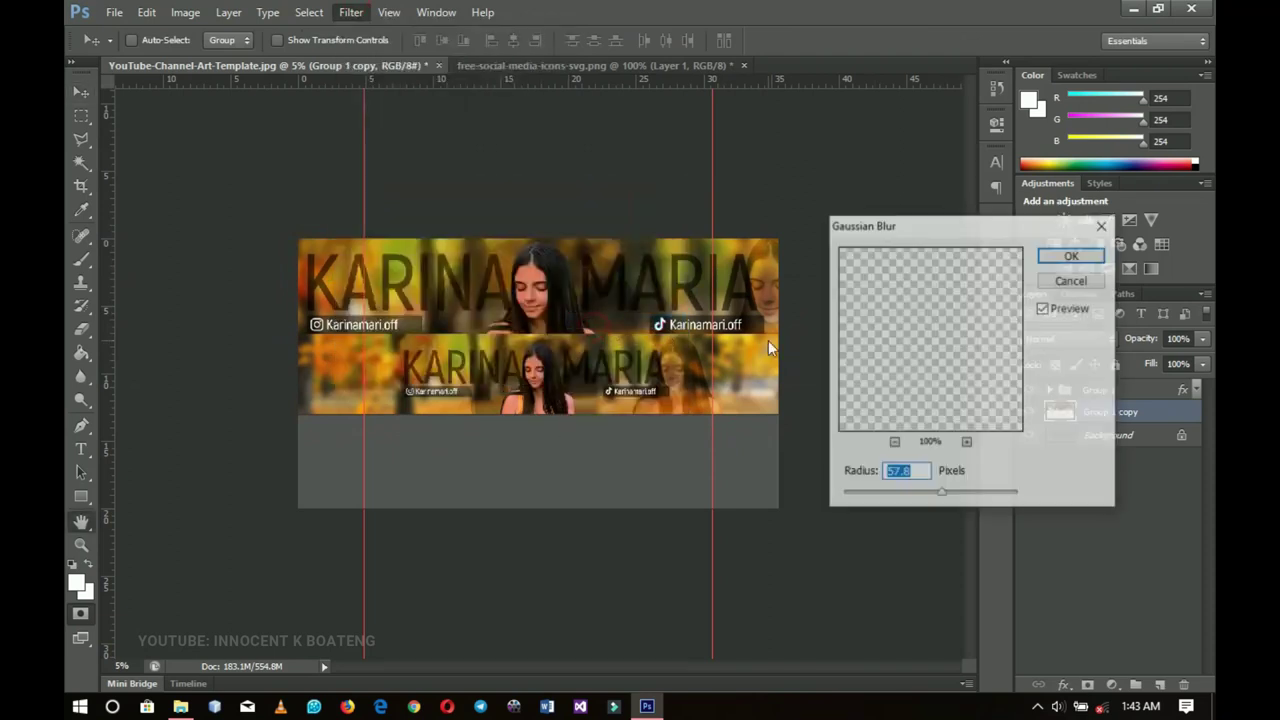
drag(951, 492, 948, 493)
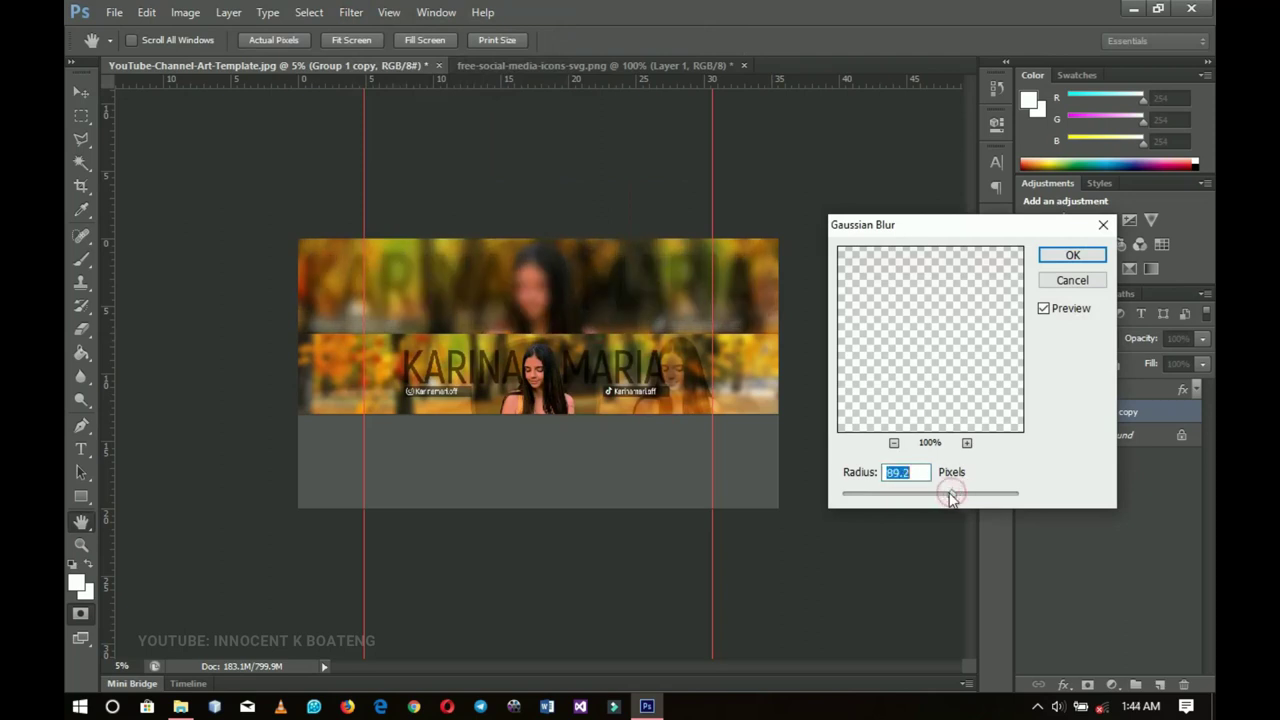
click(1068, 256)
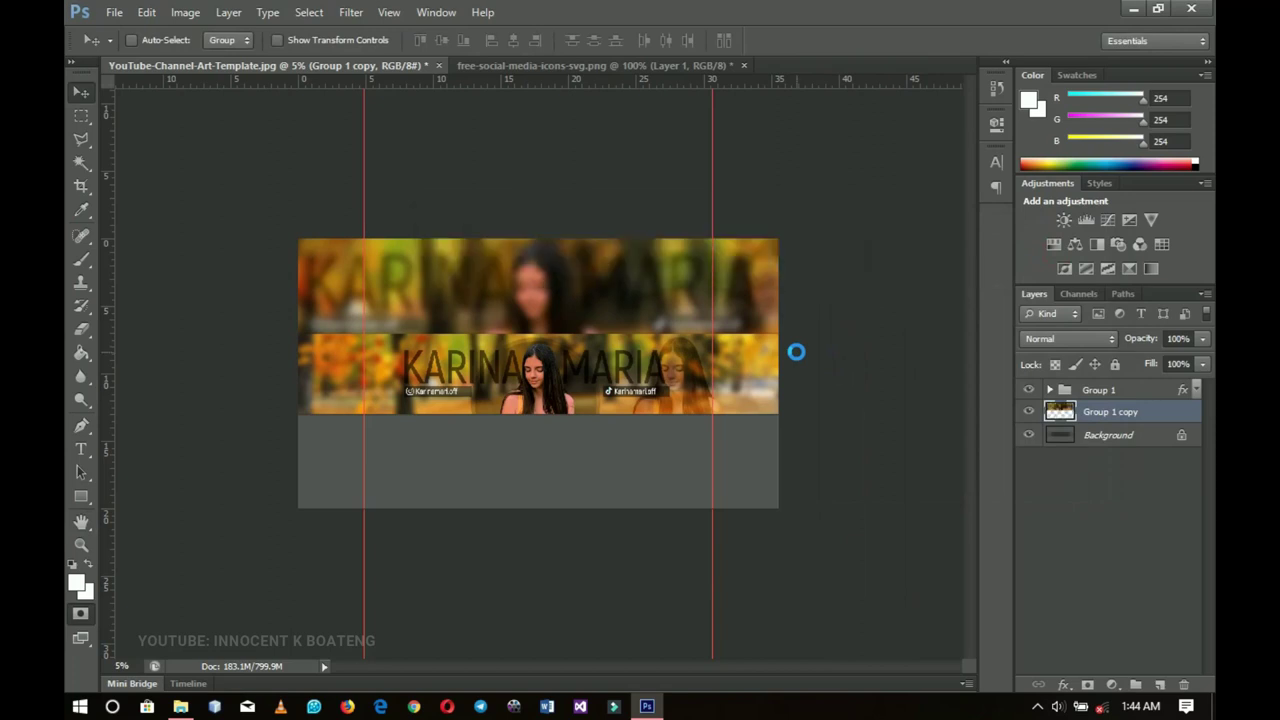
key(ctrl+j)
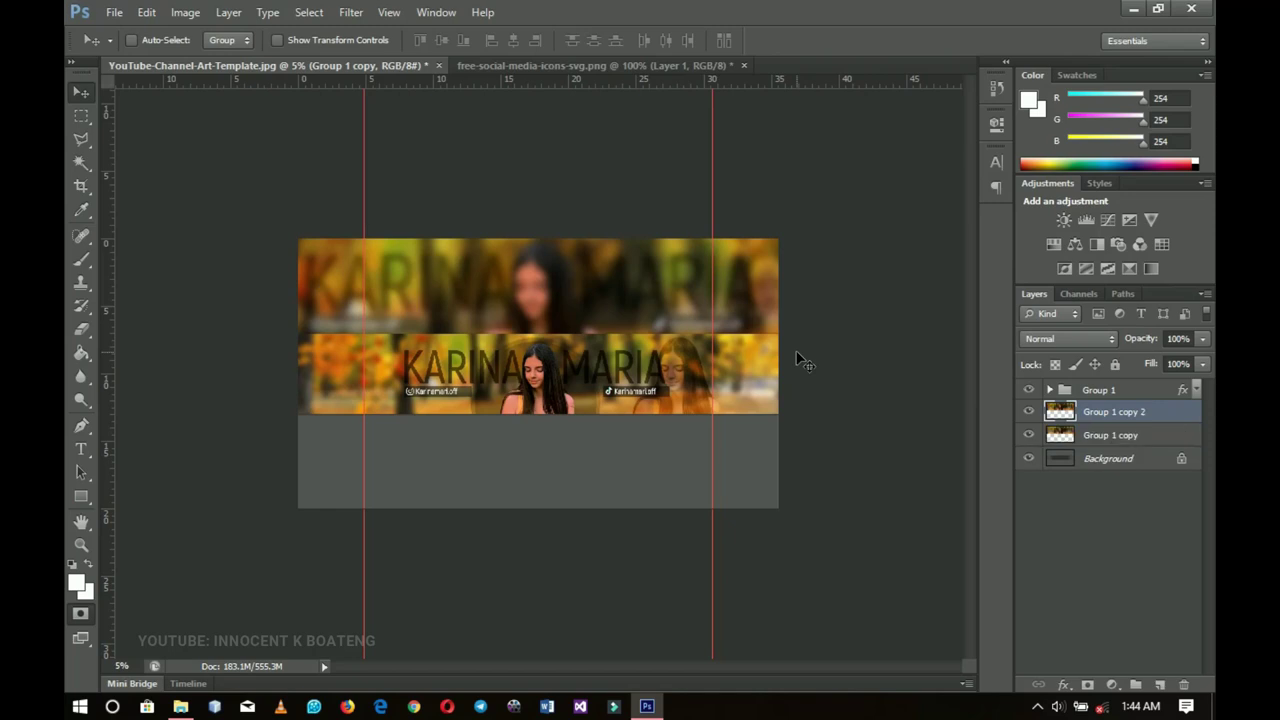
- Move the duplicated blurred band down so it fills the bottom of the canvas
drag(663, 272, 676, 447)
key(z)
click(620, 388)
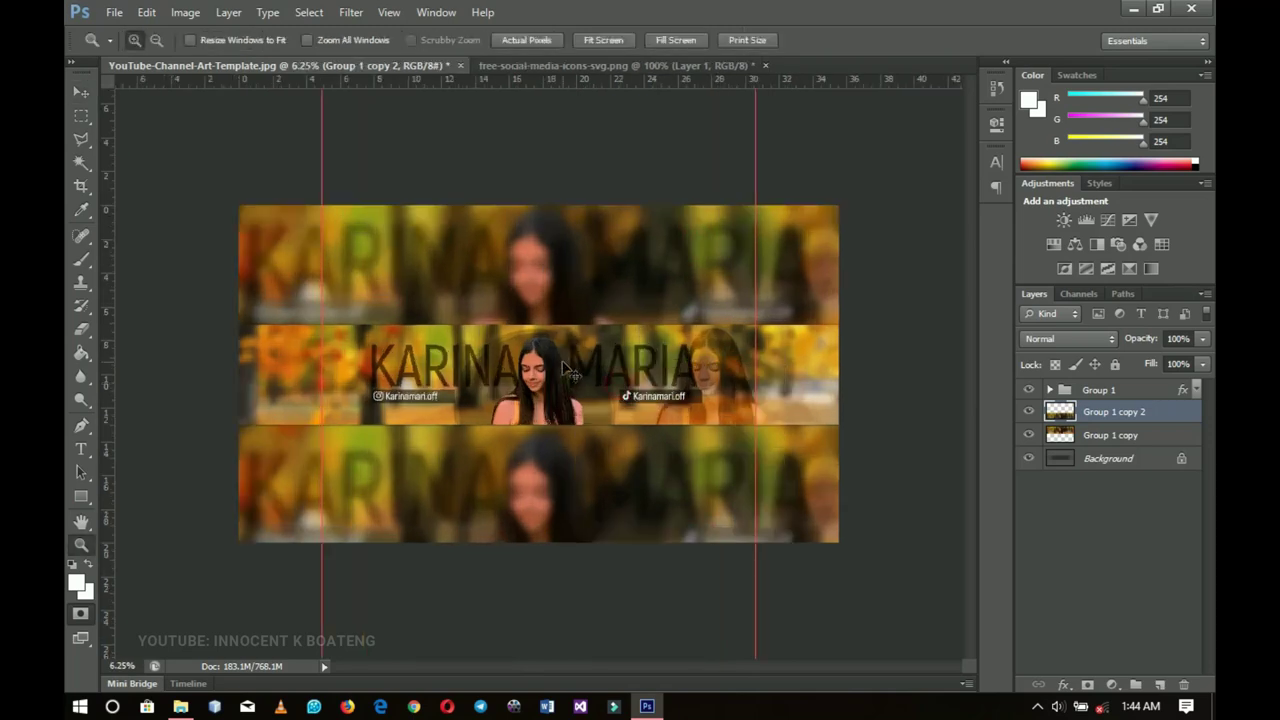
click(555, 366)
alt+click(566, 360)
click(1111, 684)
click(1078, 296)
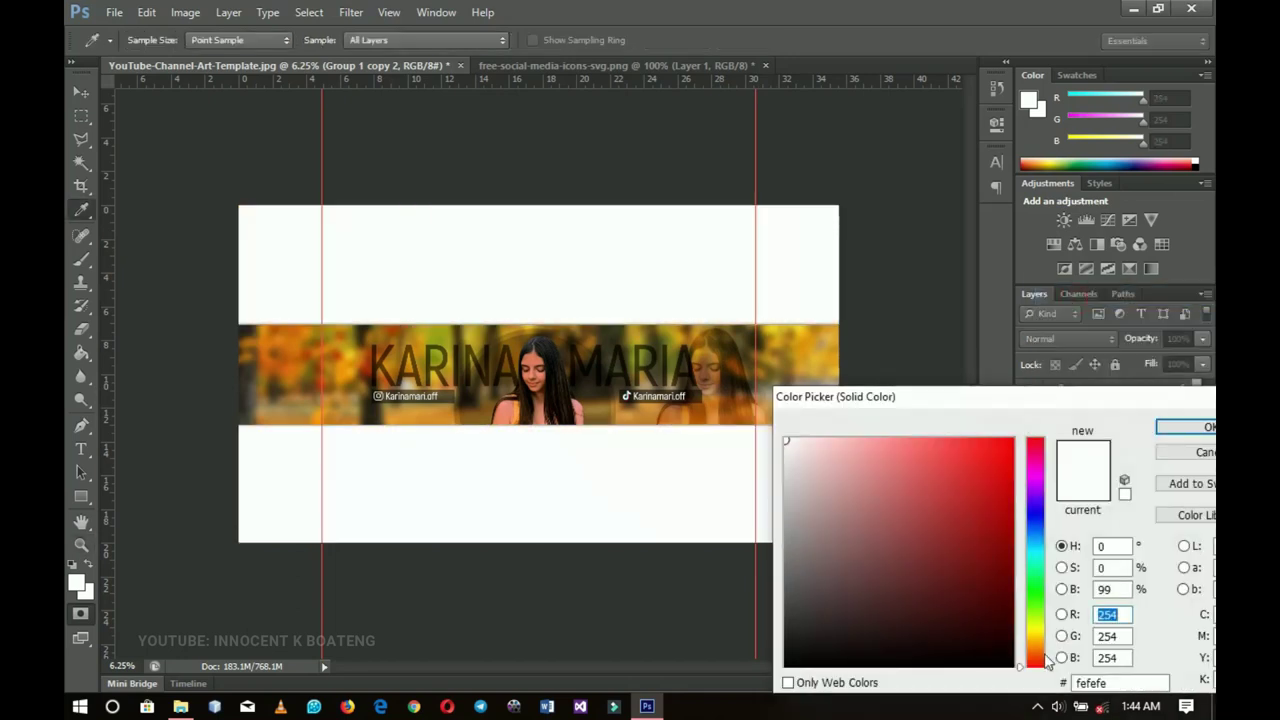
drag(1048, 662, 1042, 640)
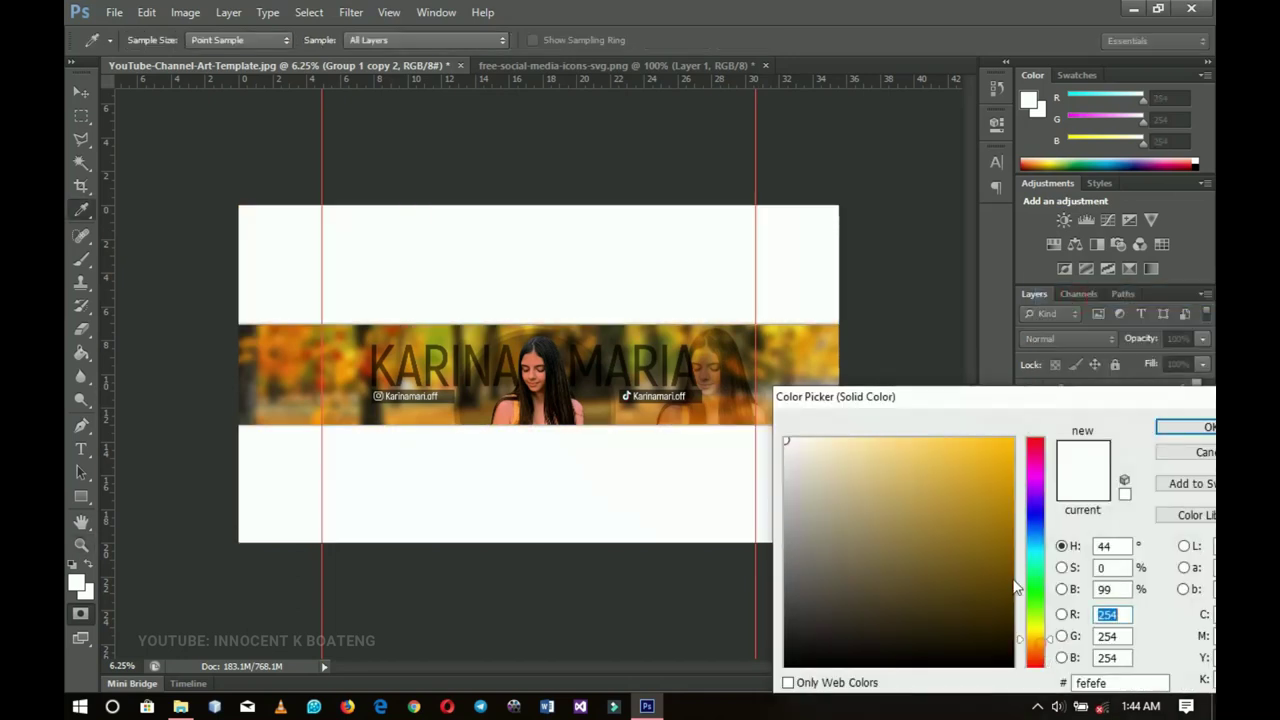
click(812, 330)
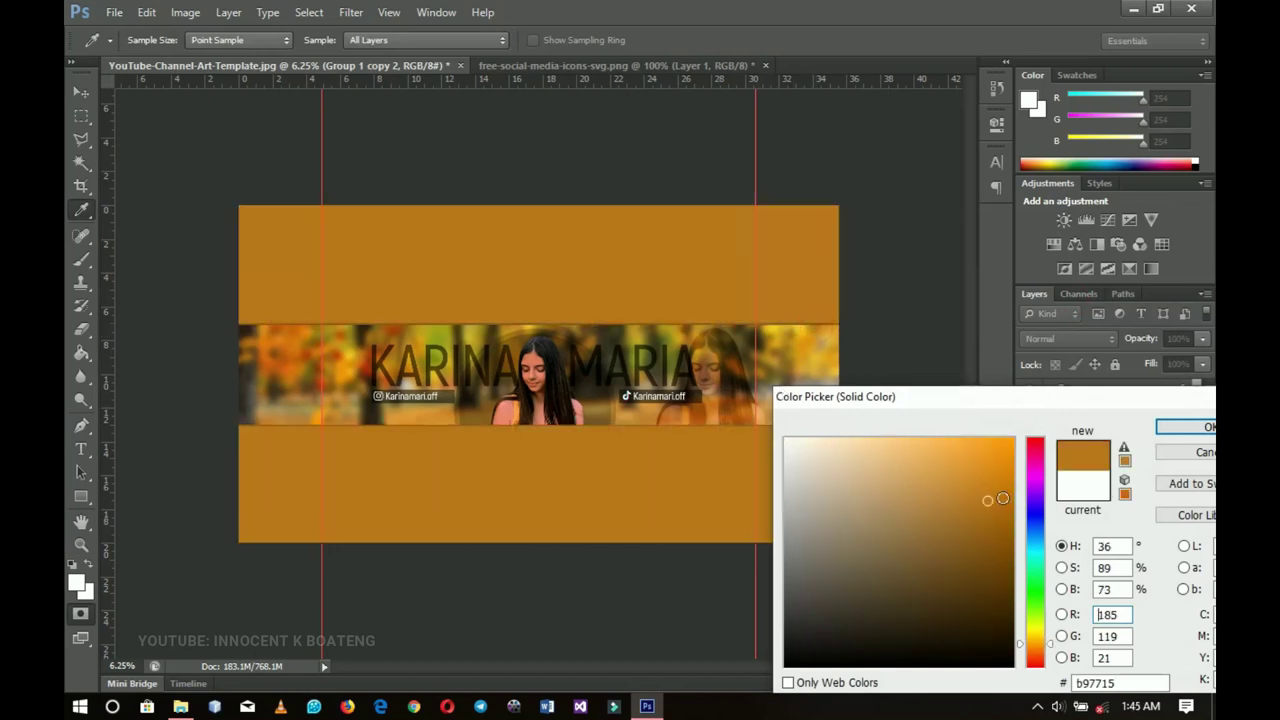
drag(1030, 642, 1036, 632)
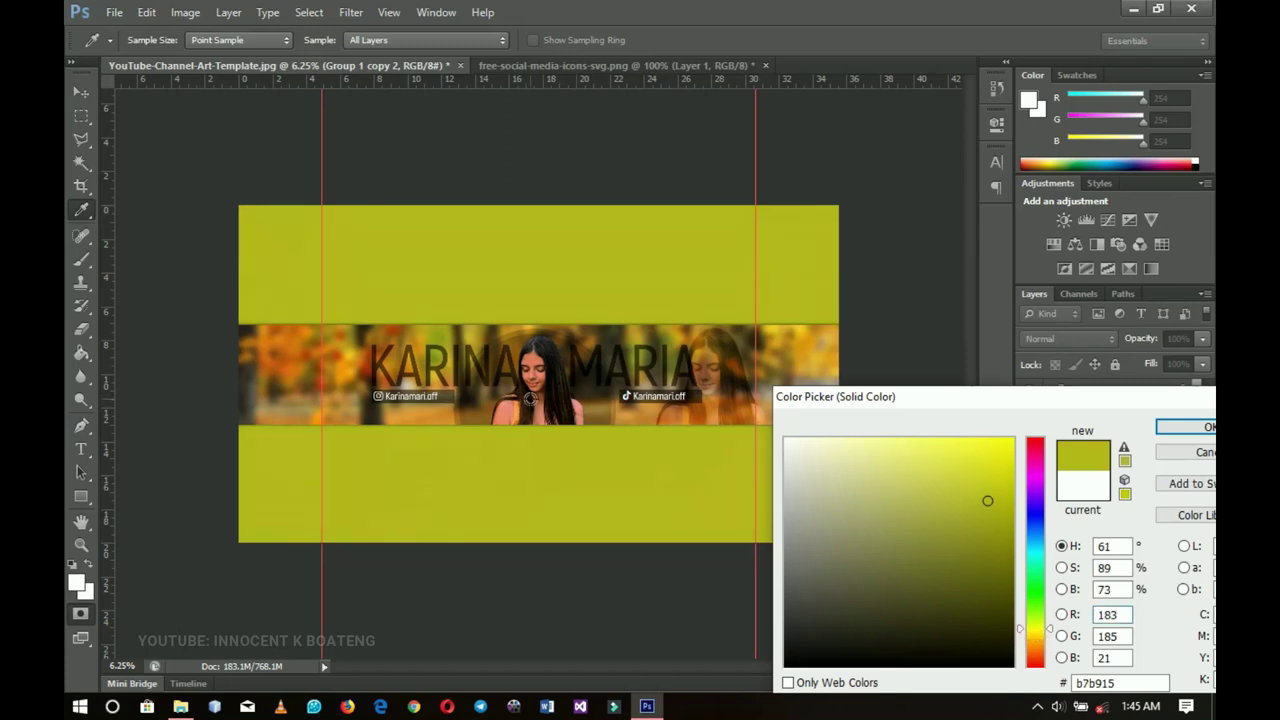
click(578, 372)
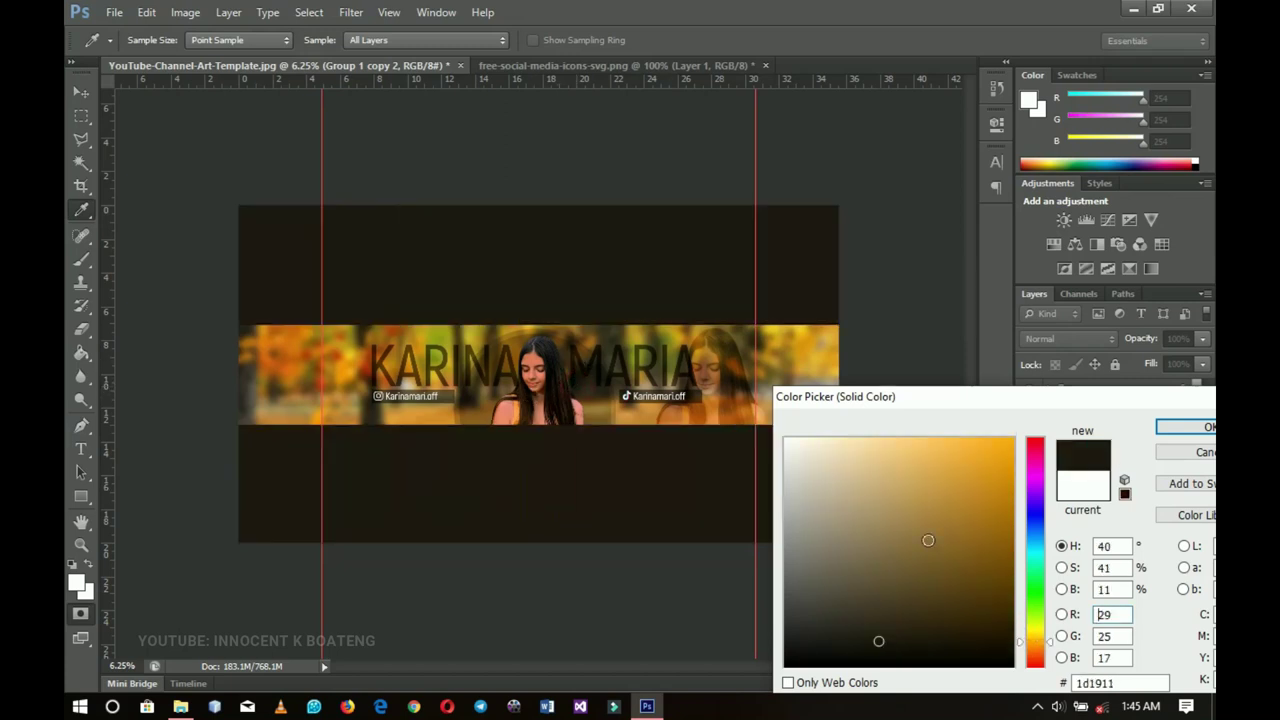
click(1010, 445)
click(1035, 457)
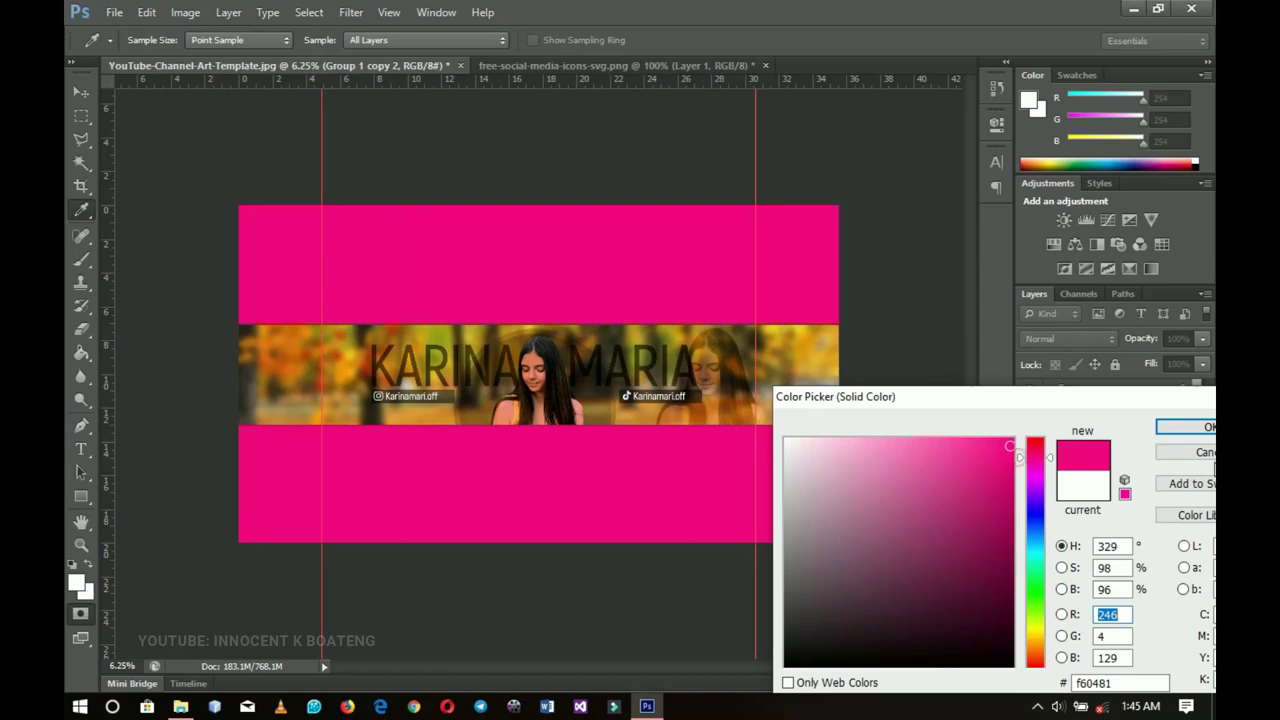
click(1207, 455)
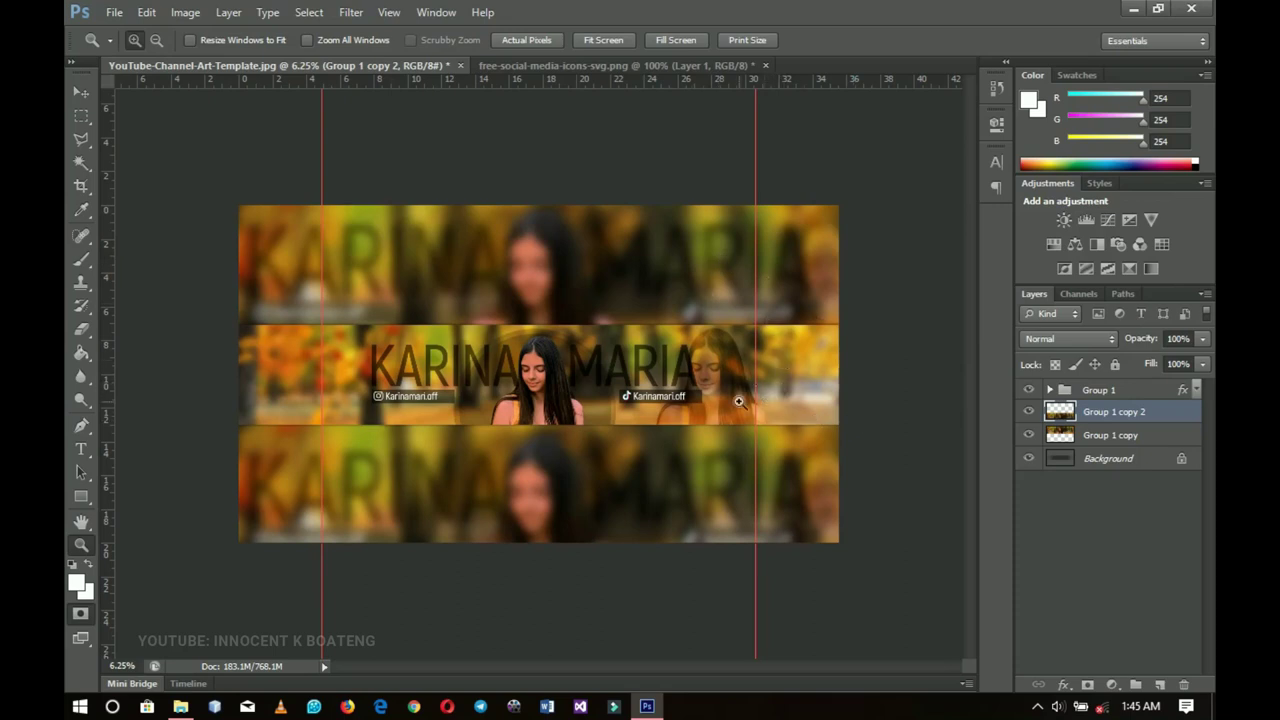
- Delete the stray characters from the Instagram handle text layer in Group 1
click(542, 375)
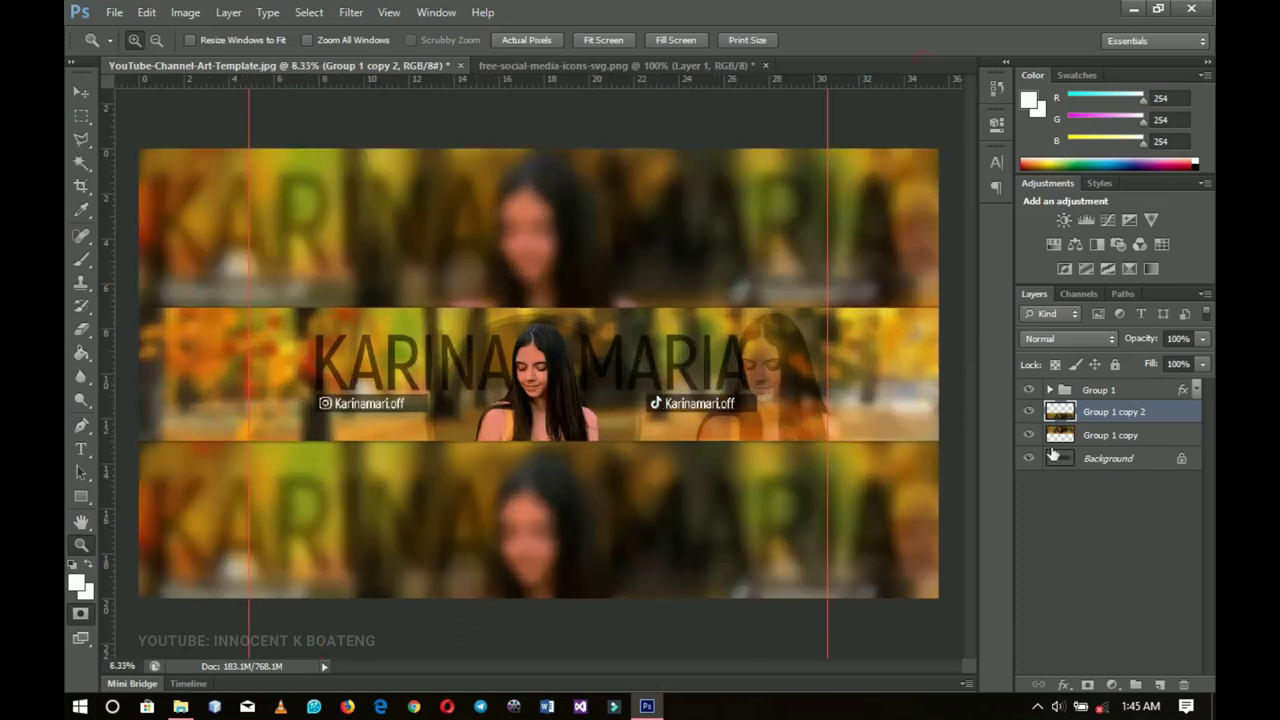
click(445, 374)
click(445, 374)
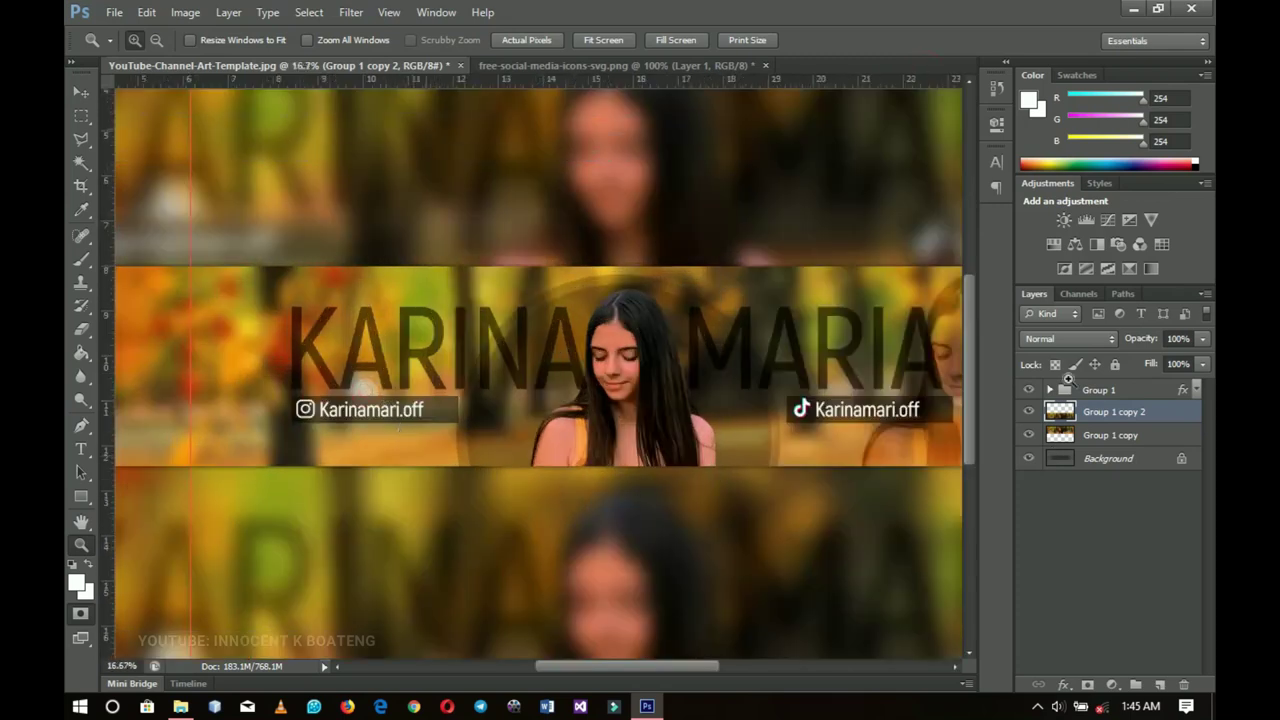
click(1050, 390)
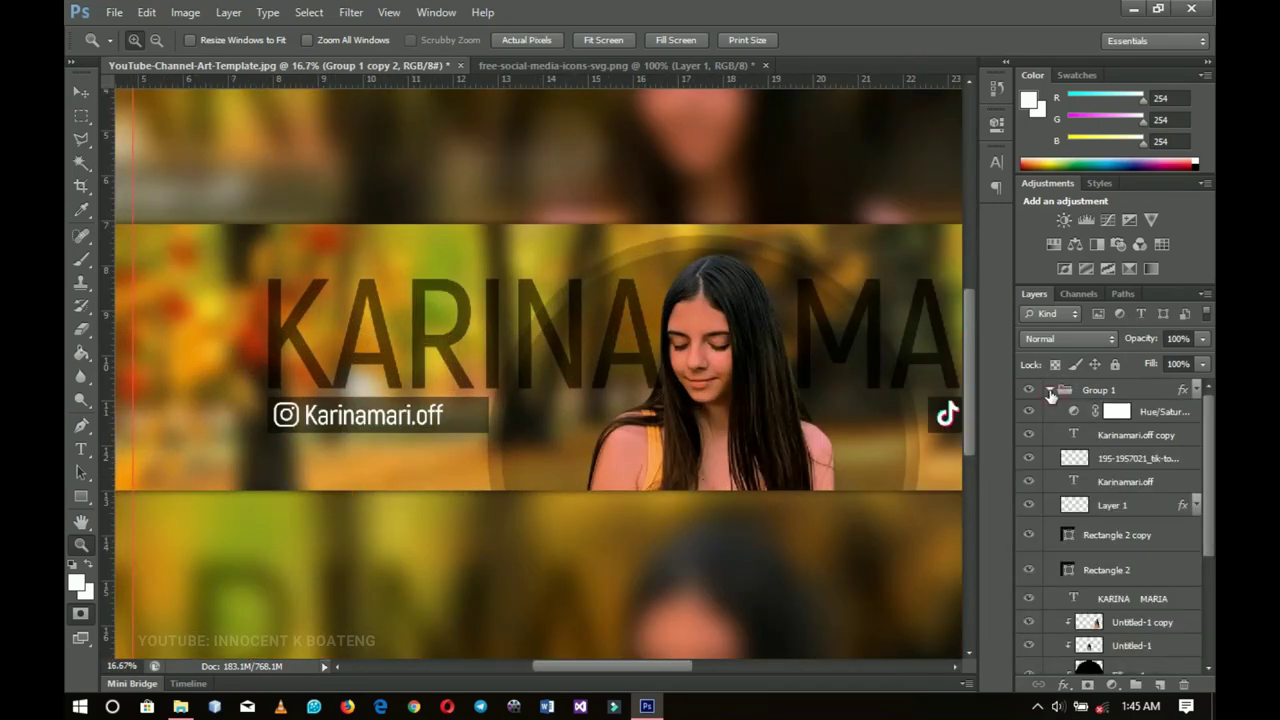
key(v)
key(t)
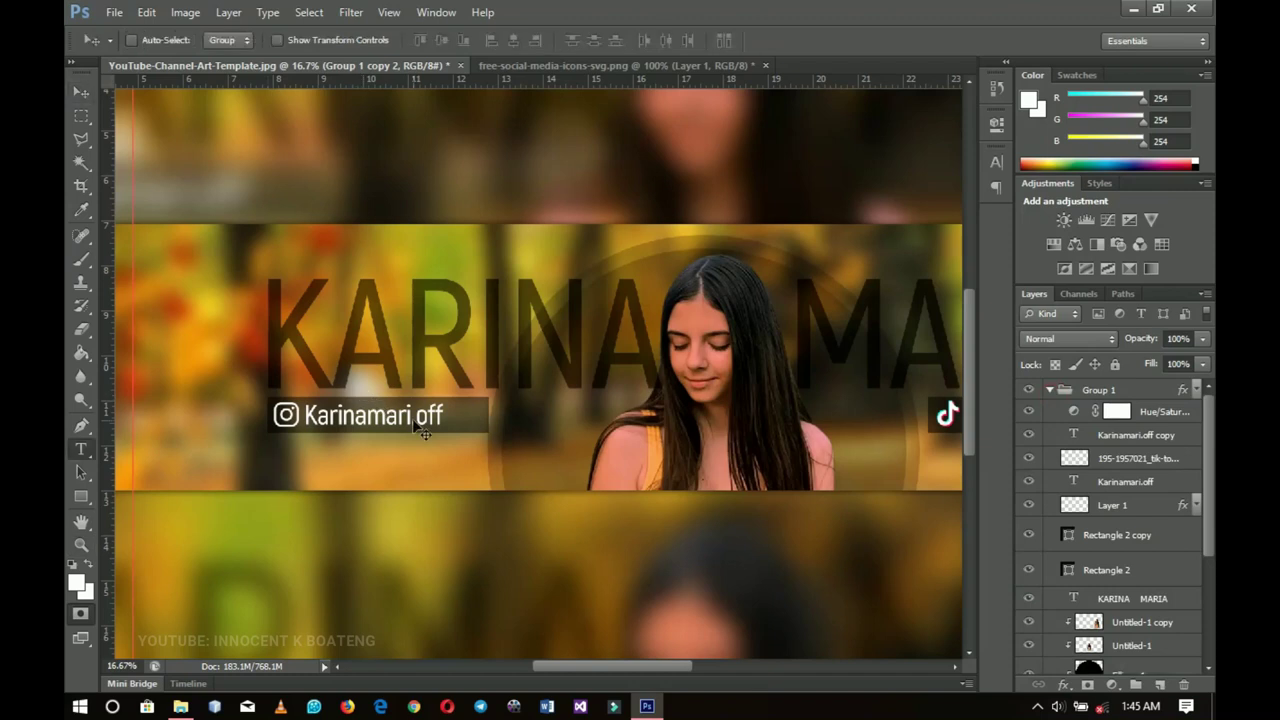
double_click(1068, 482)
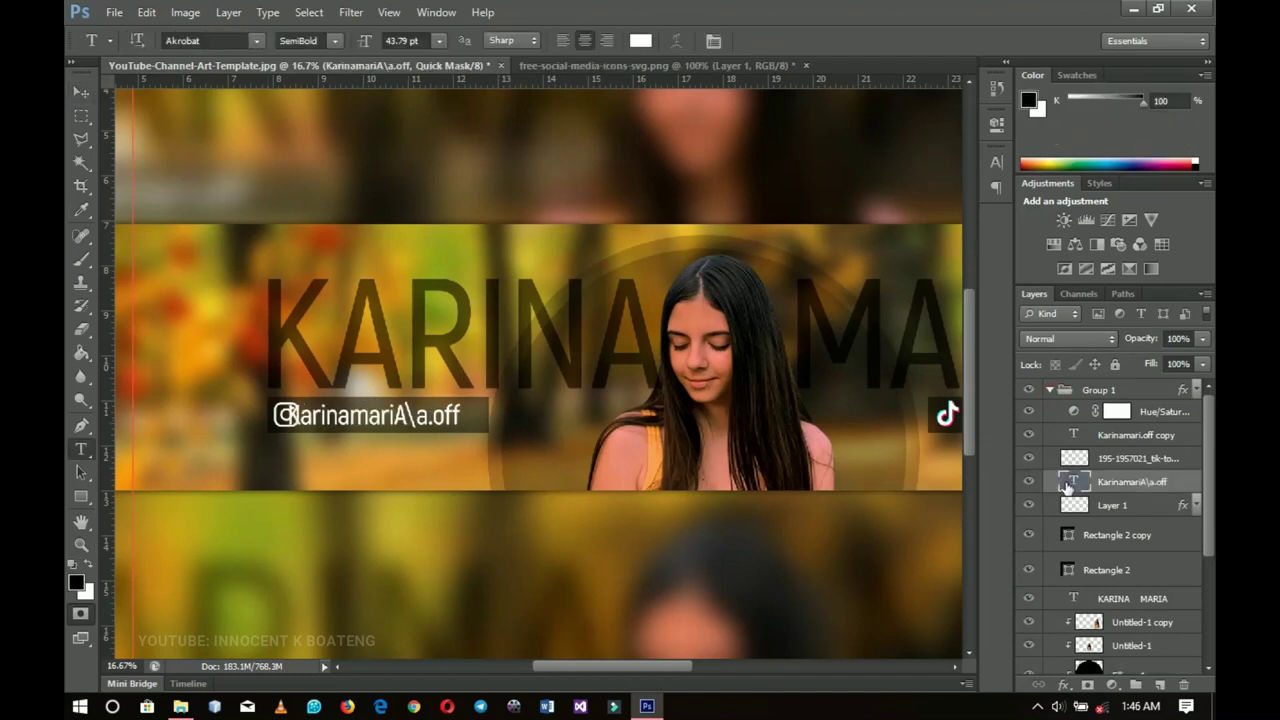
click(413, 416)
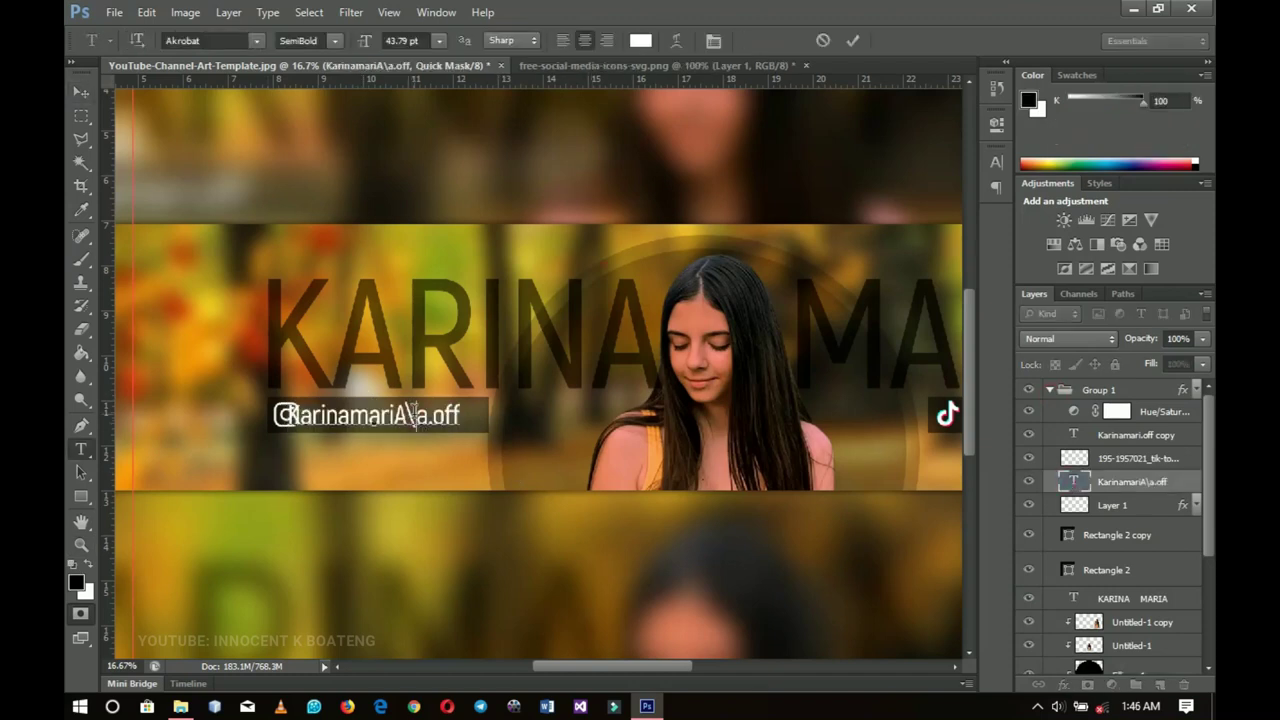
key(BackSpace)
key(BackSpace)
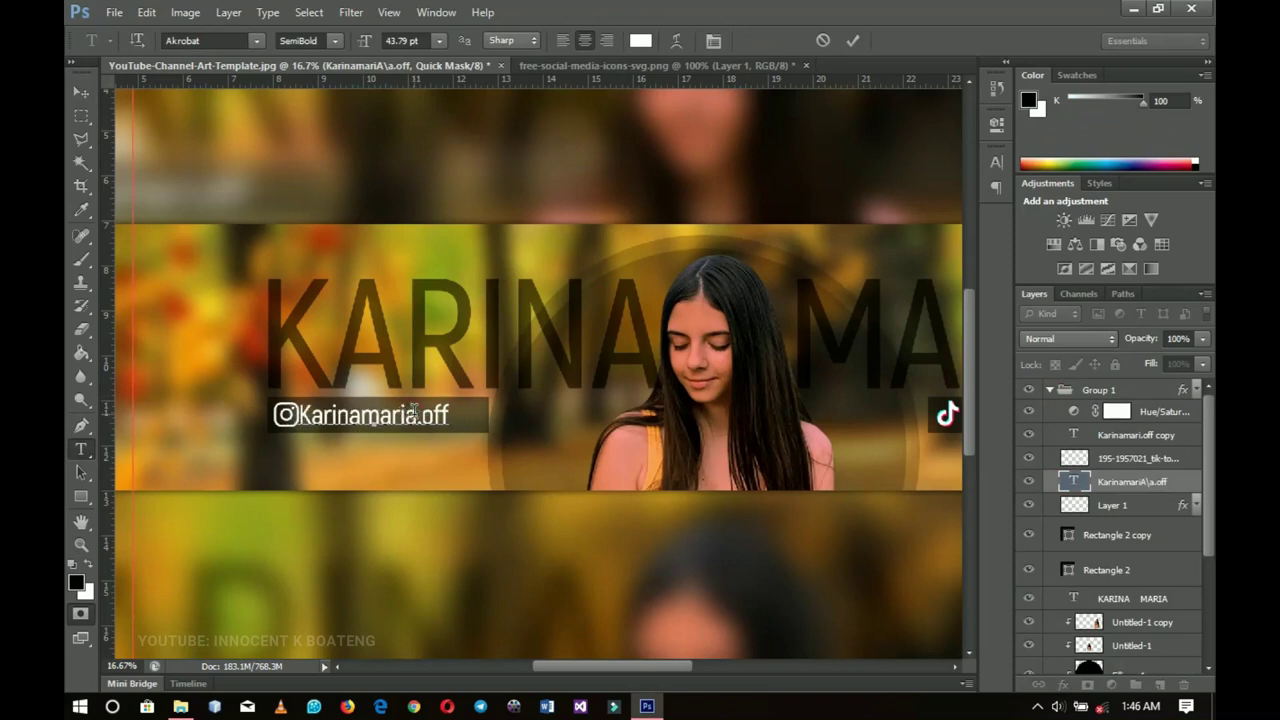
click(636, 280)
click(633, 279)
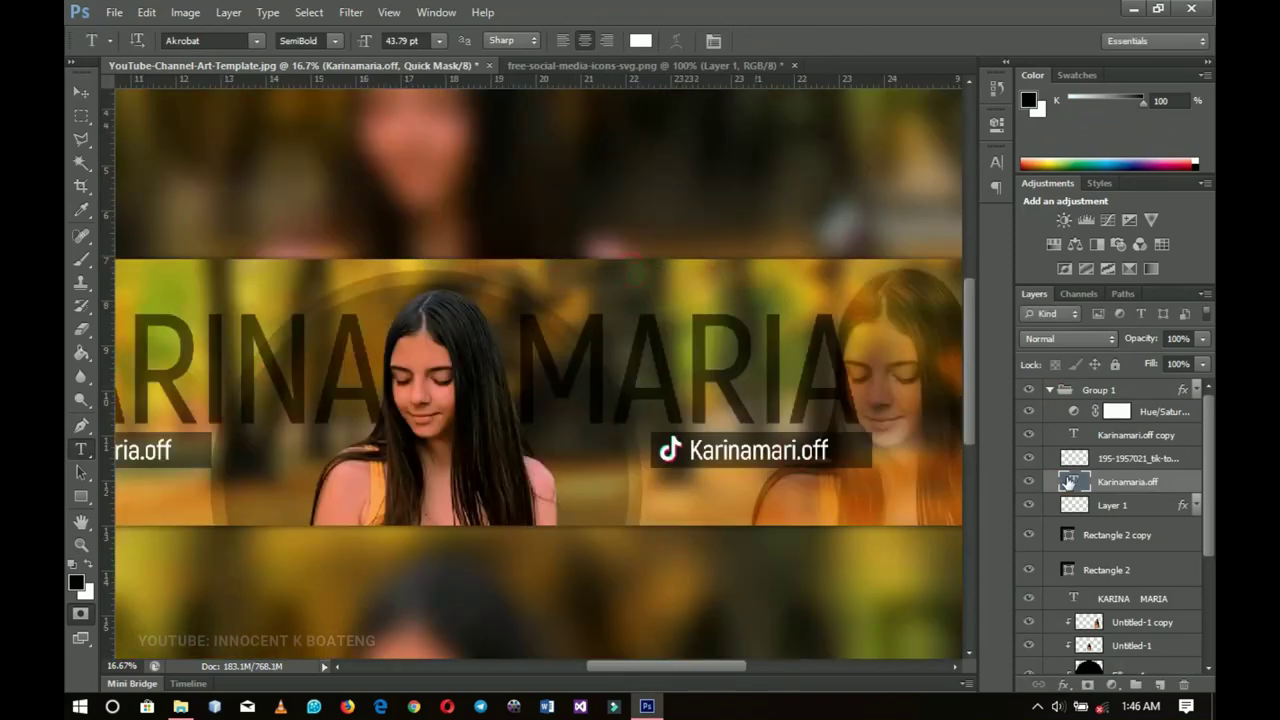
- Insert the missing 'a' into the TikTok handle text and commit the edit
double_click(1073, 435)
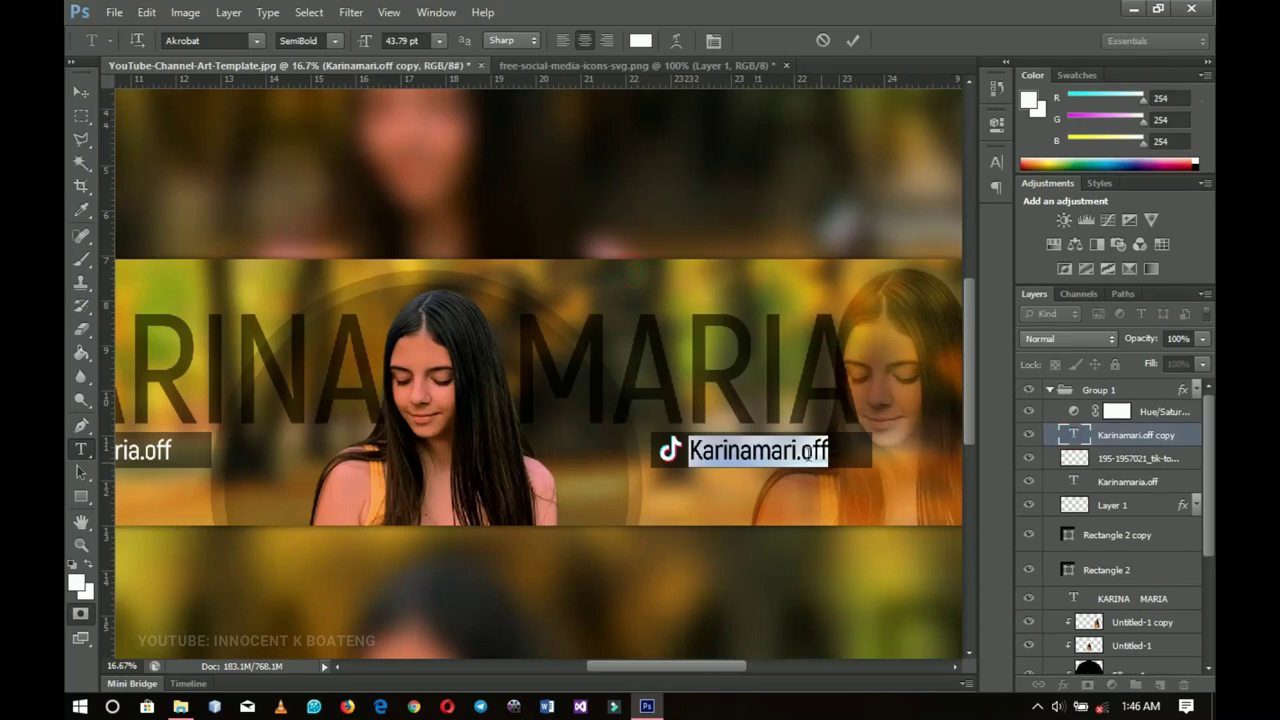
click(797, 455)
text(a)
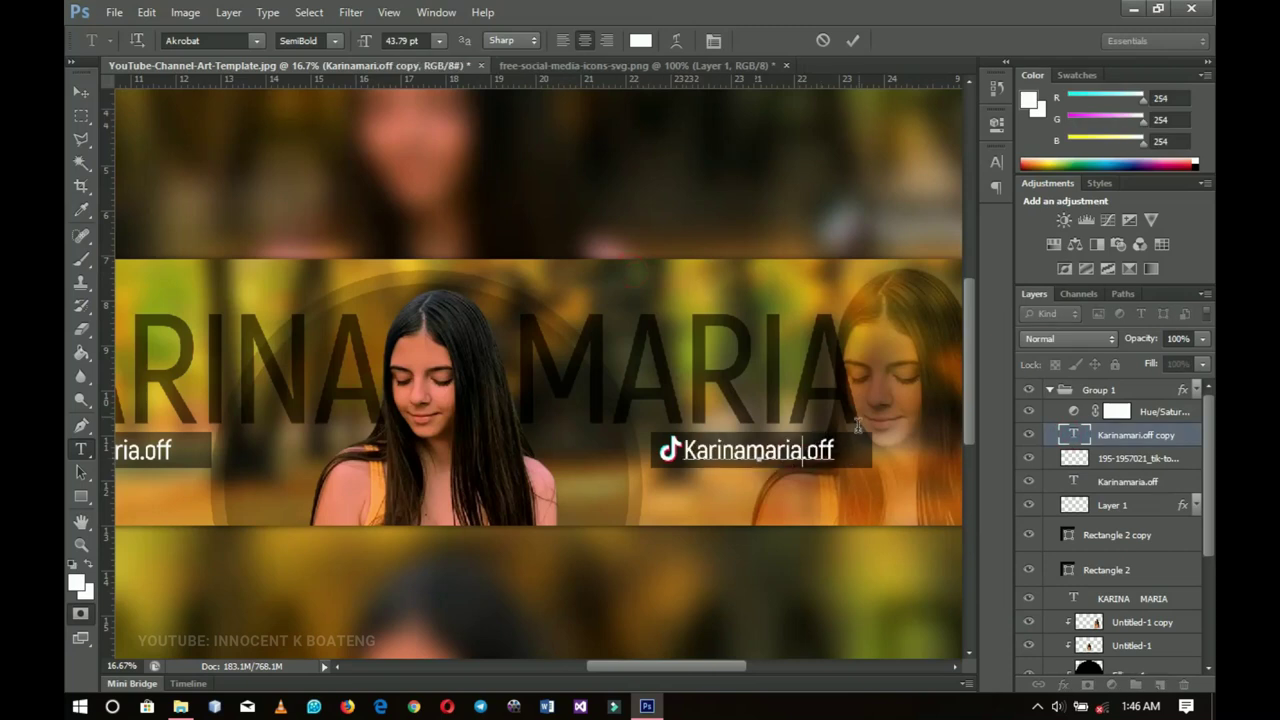
click(855, 40)
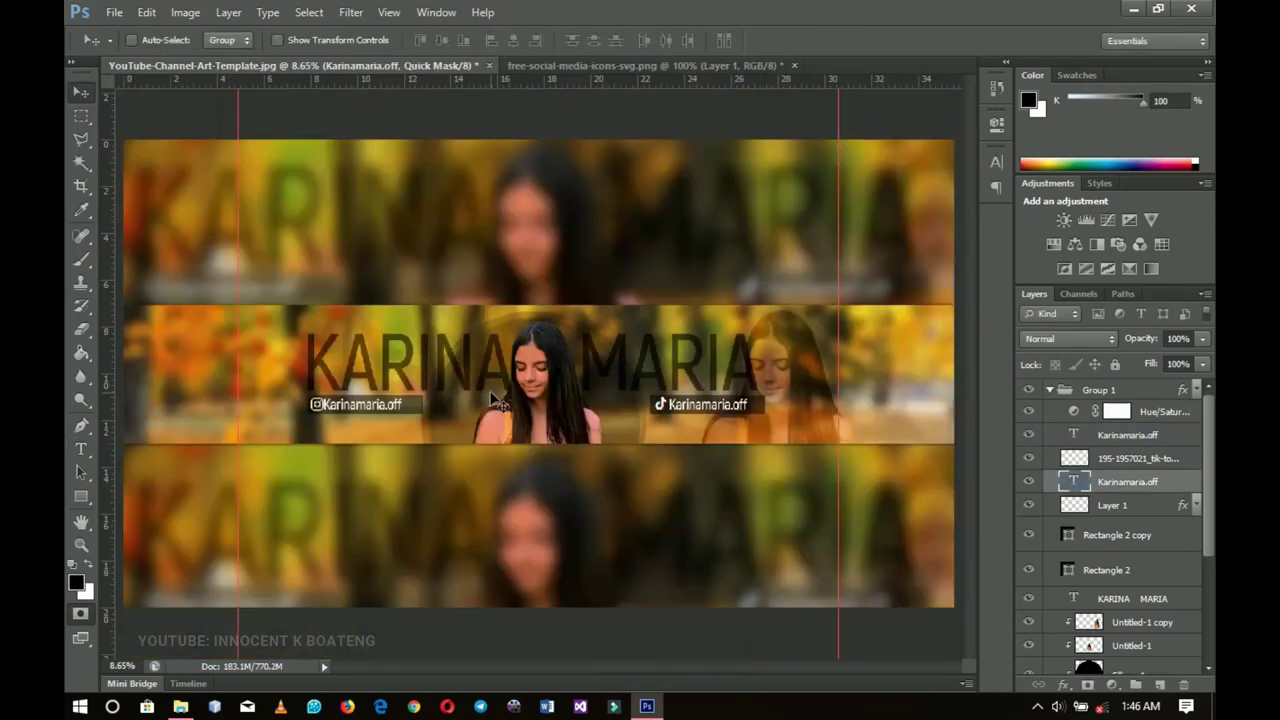